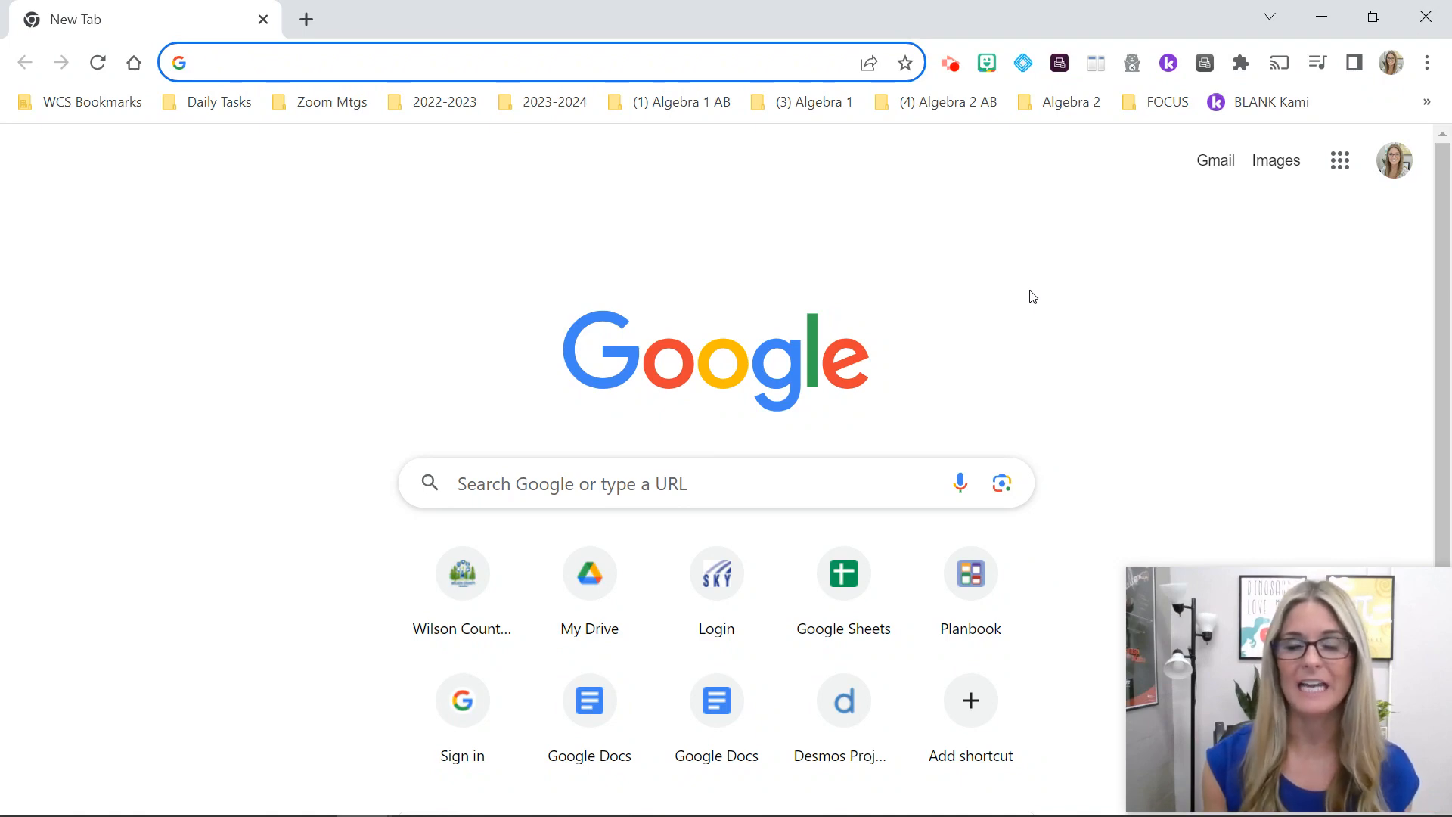
Step: Open Gmail from the Google new tab page to load the inbox
click(1219, 160)
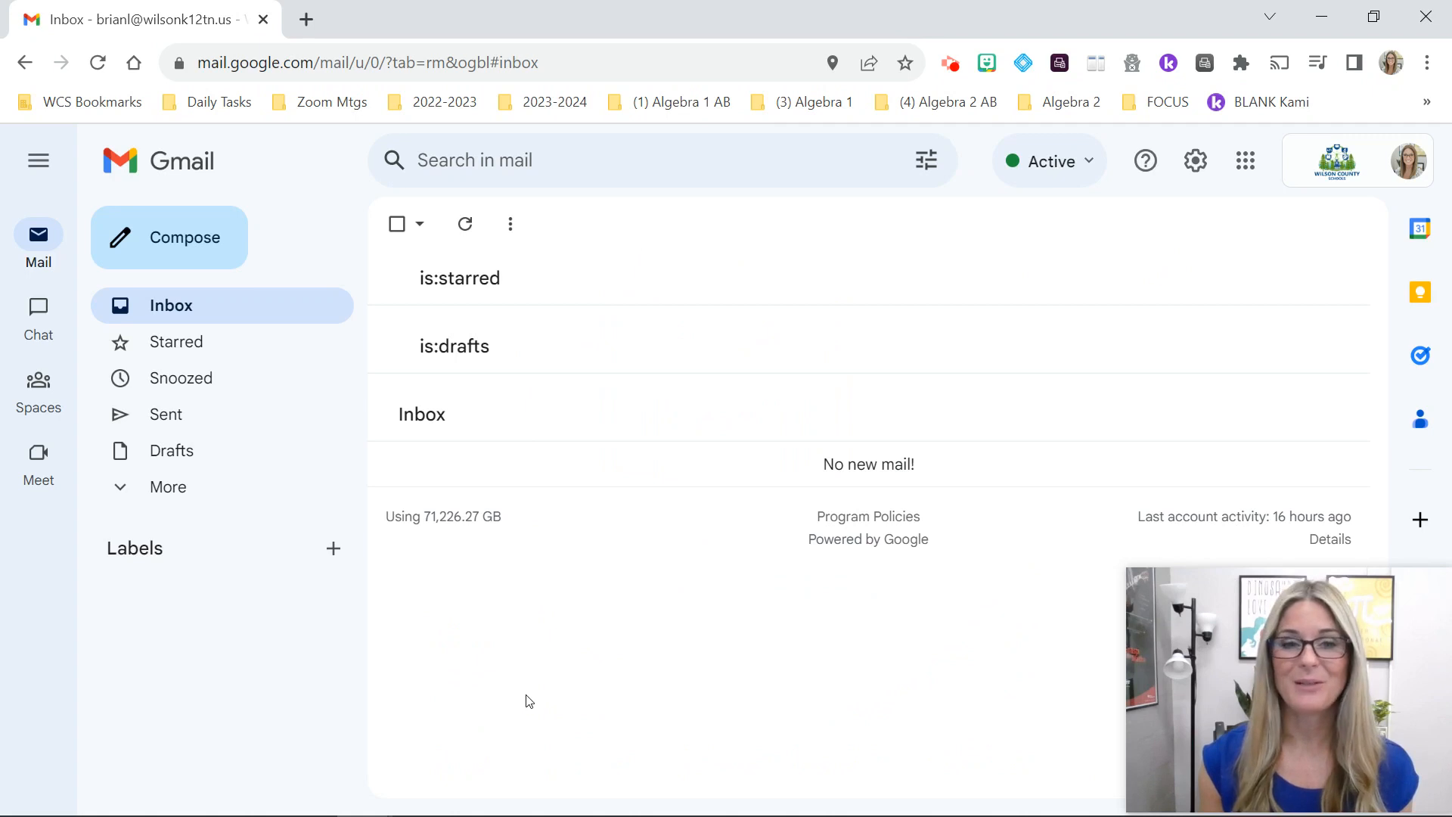
Step: Open Gmail's full settings and scroll the General tab to the Signature section
click(1196, 168)
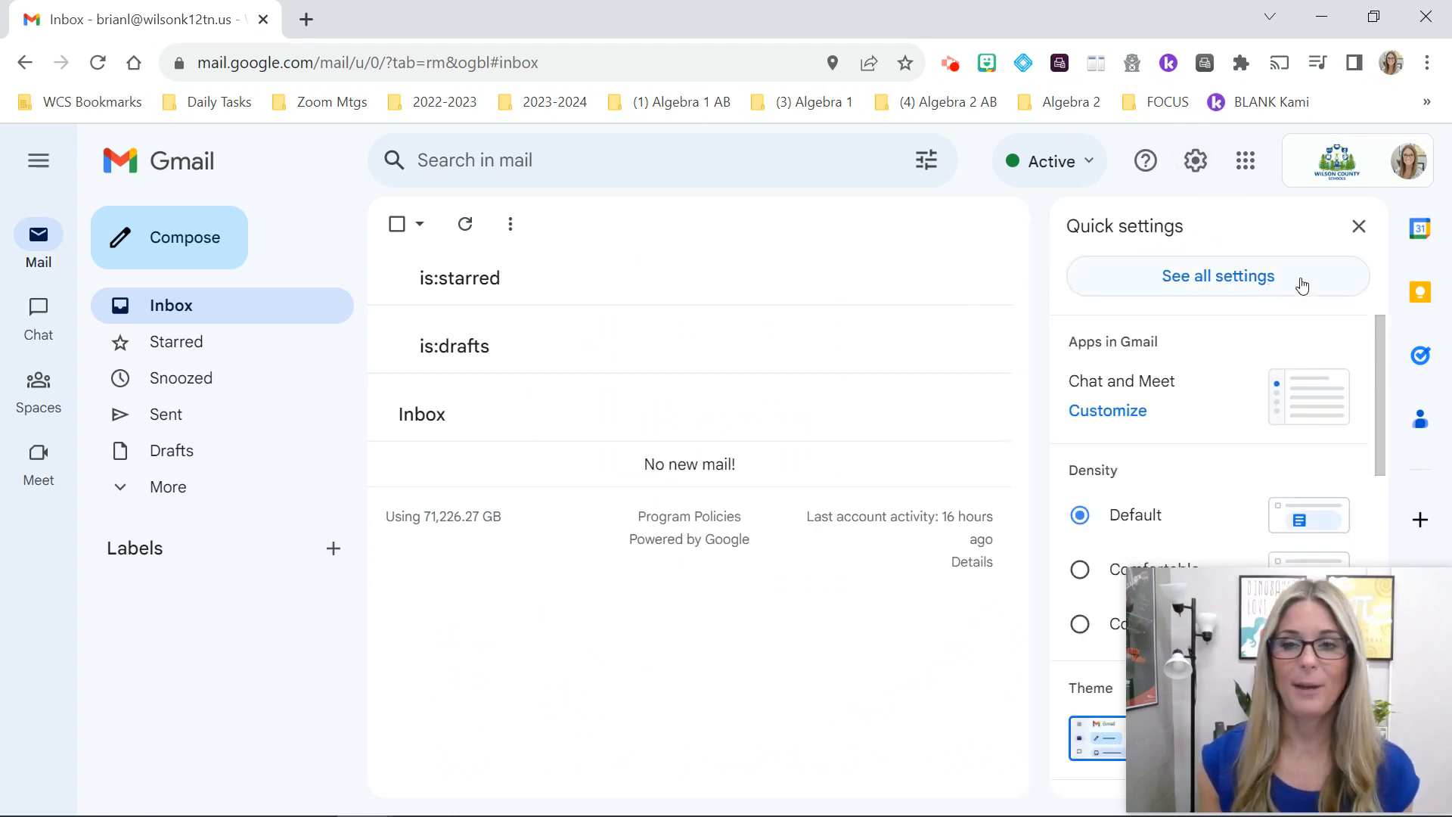
click(1289, 286)
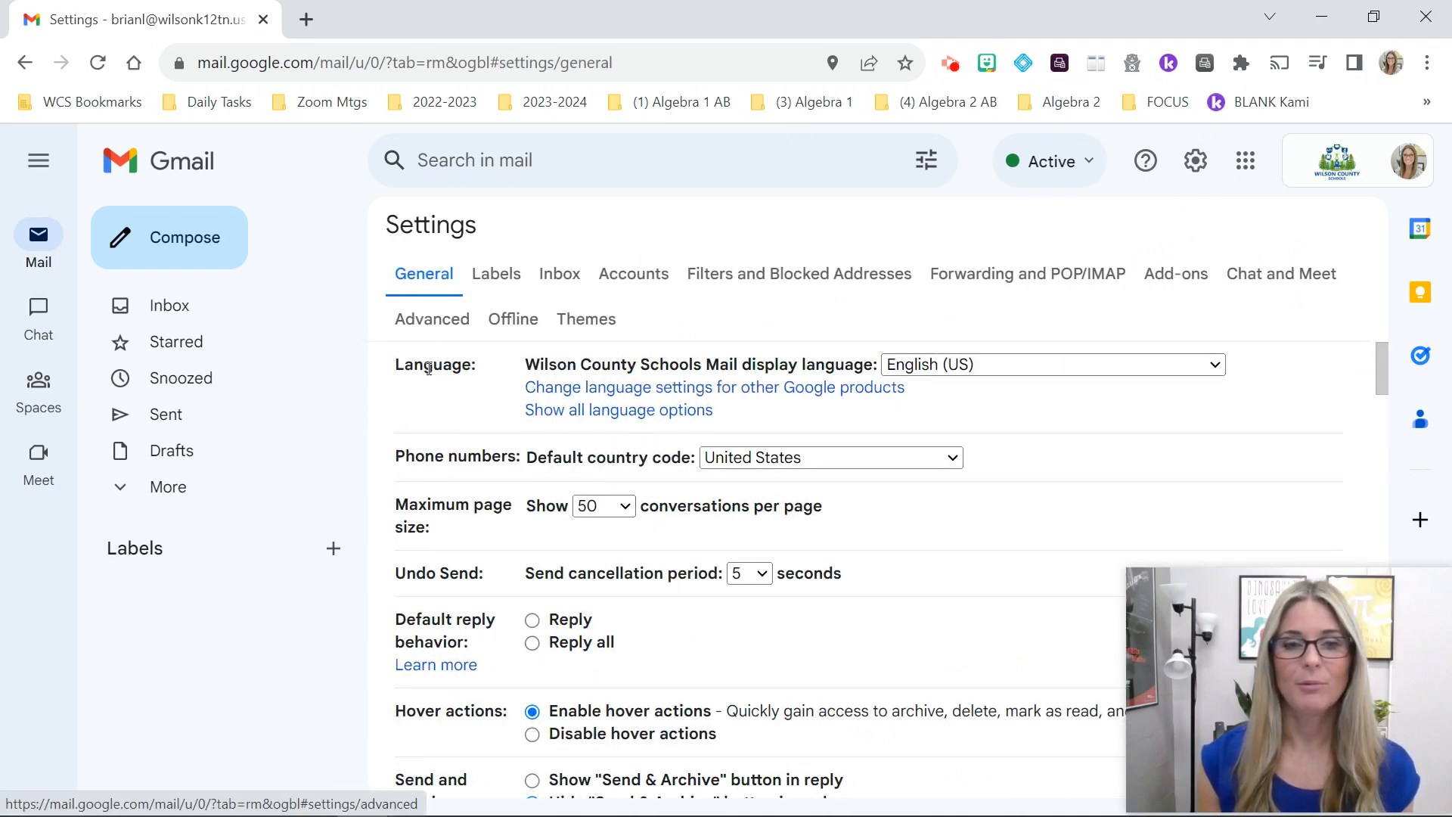
scroll(456, 375, down, 9)
scroll(457, 375, down, 12)
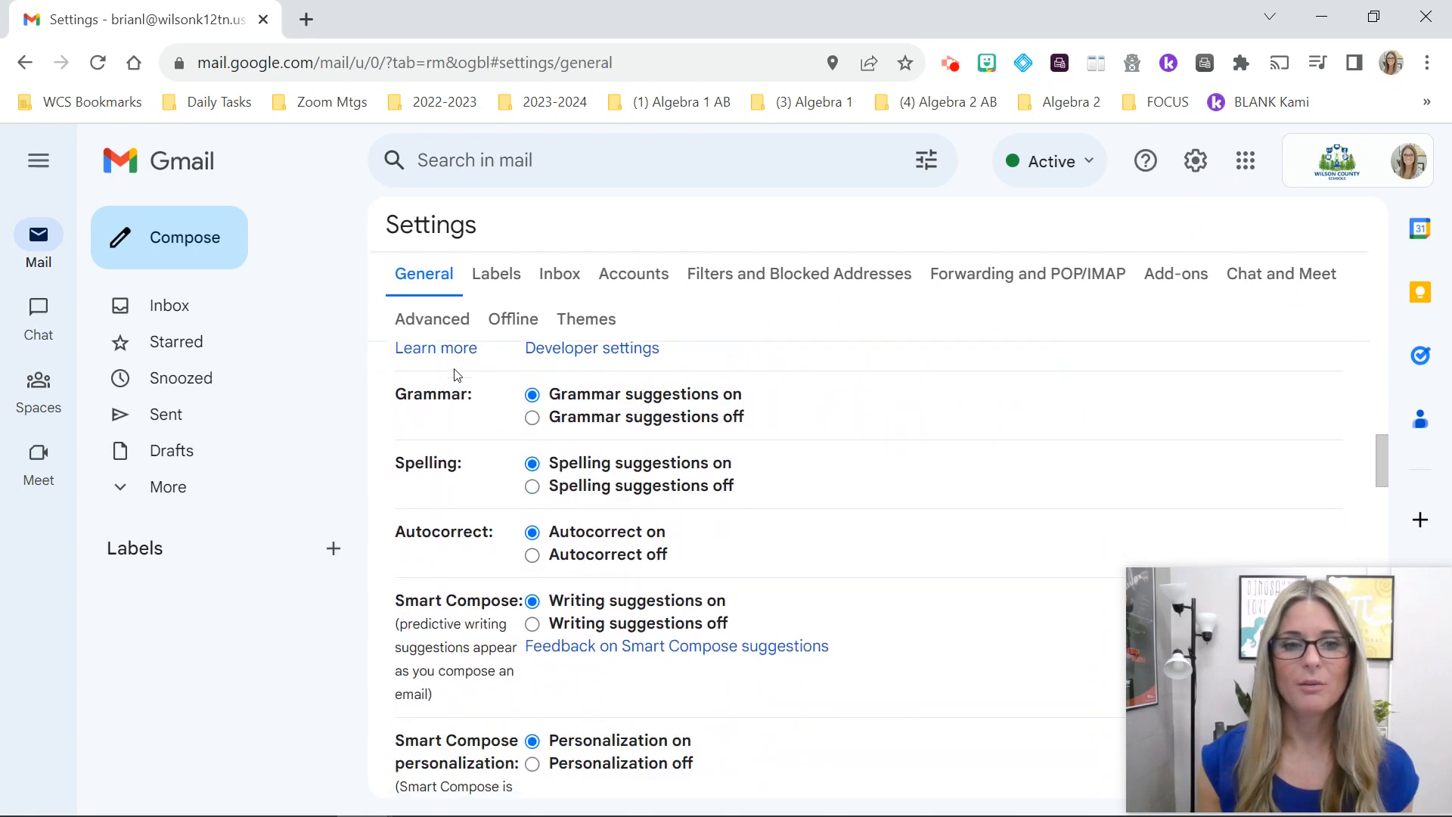
scroll(457, 375, down, 12)
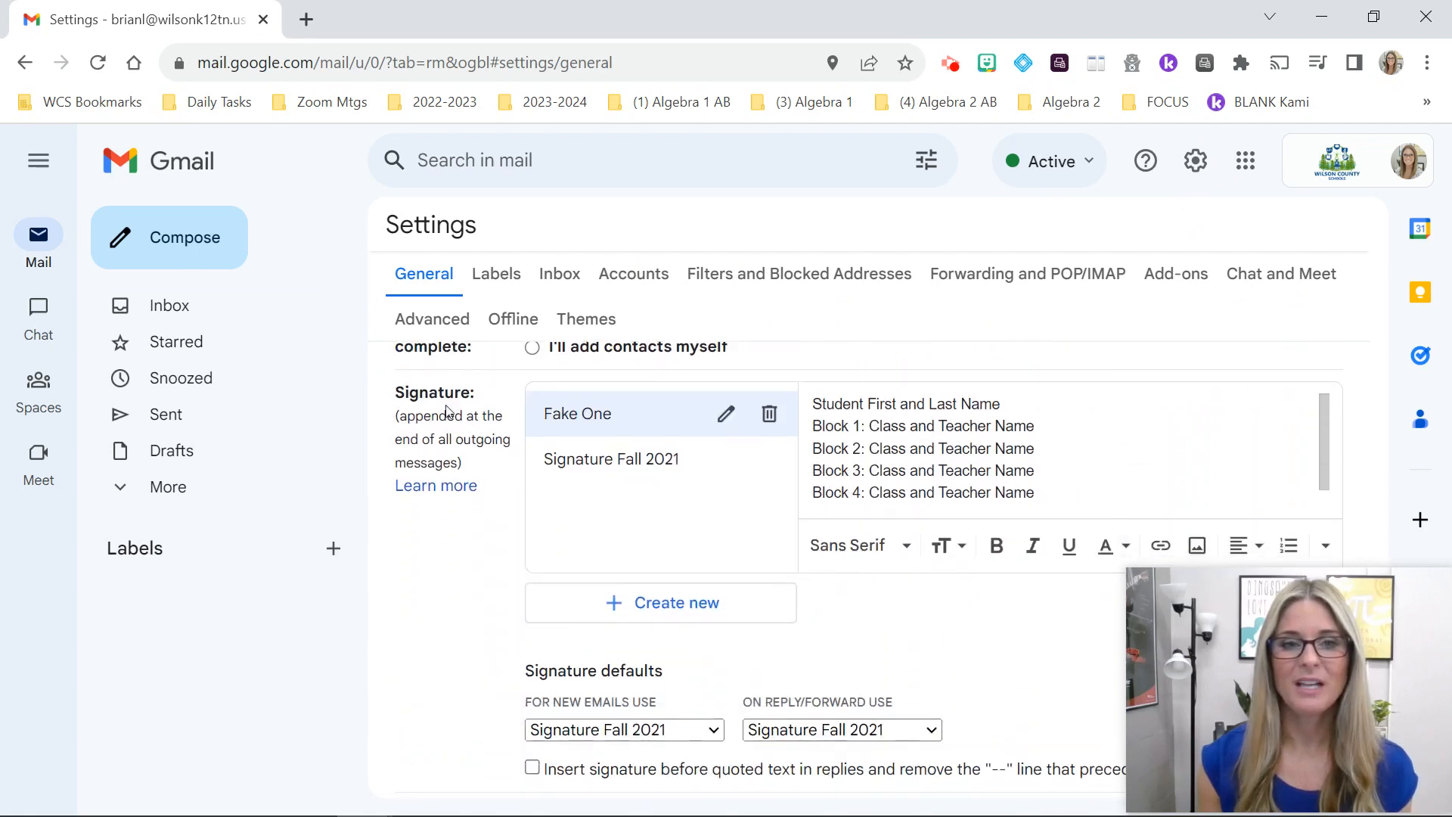
double_click(406, 393)
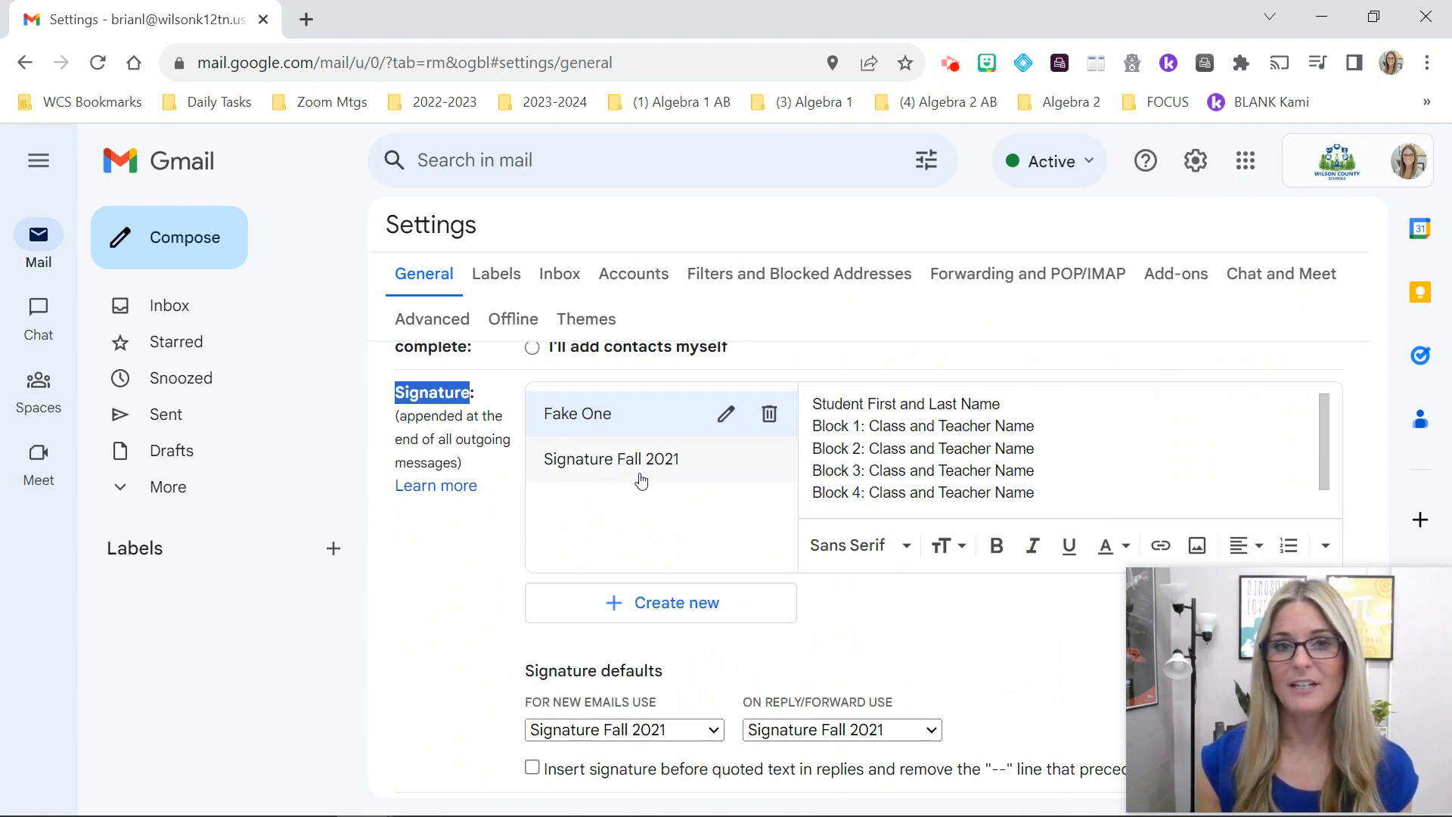
Step: Create a new empty signature named 'Signature 2023'
click(650, 617)
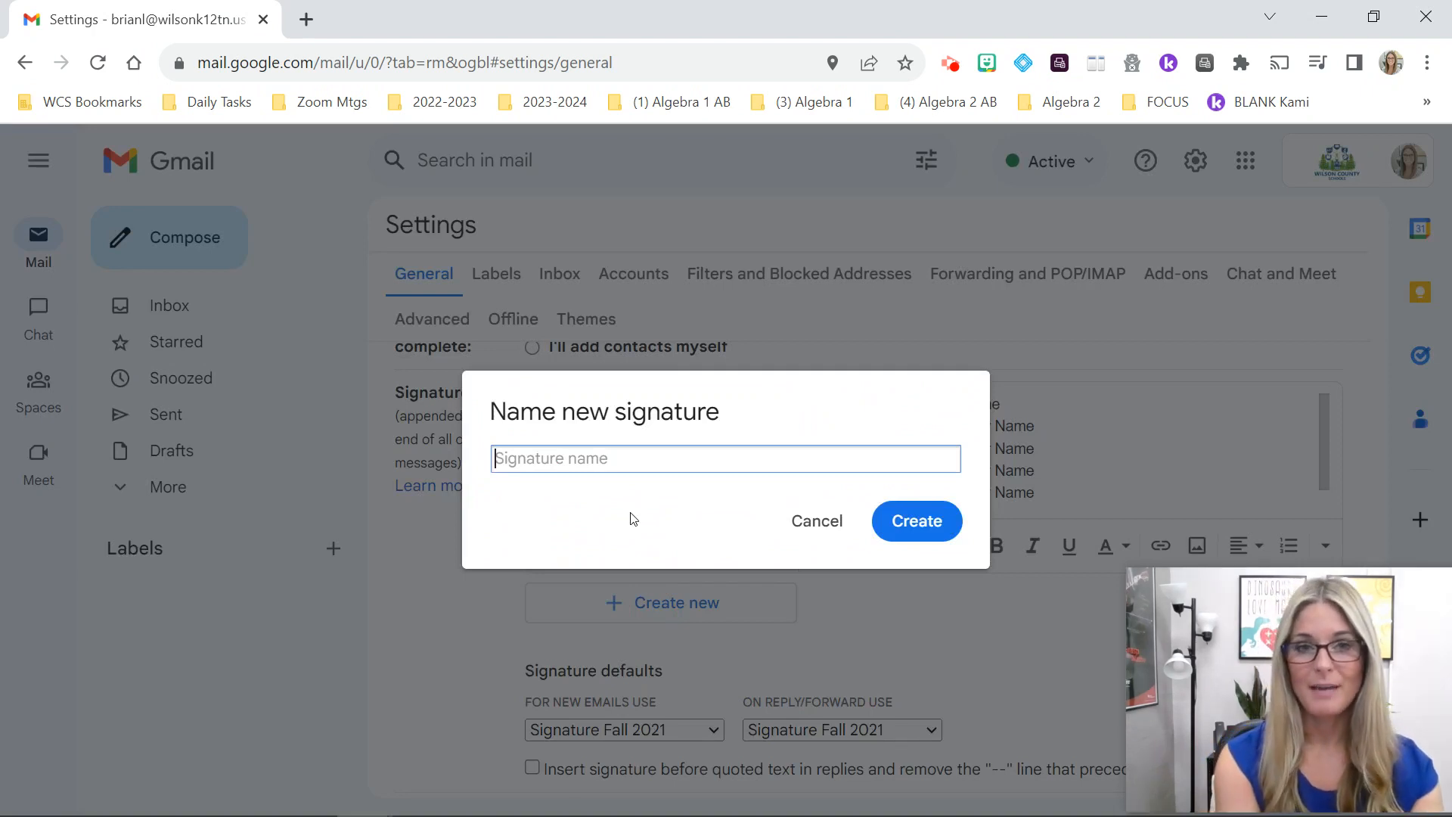
text(Signature)
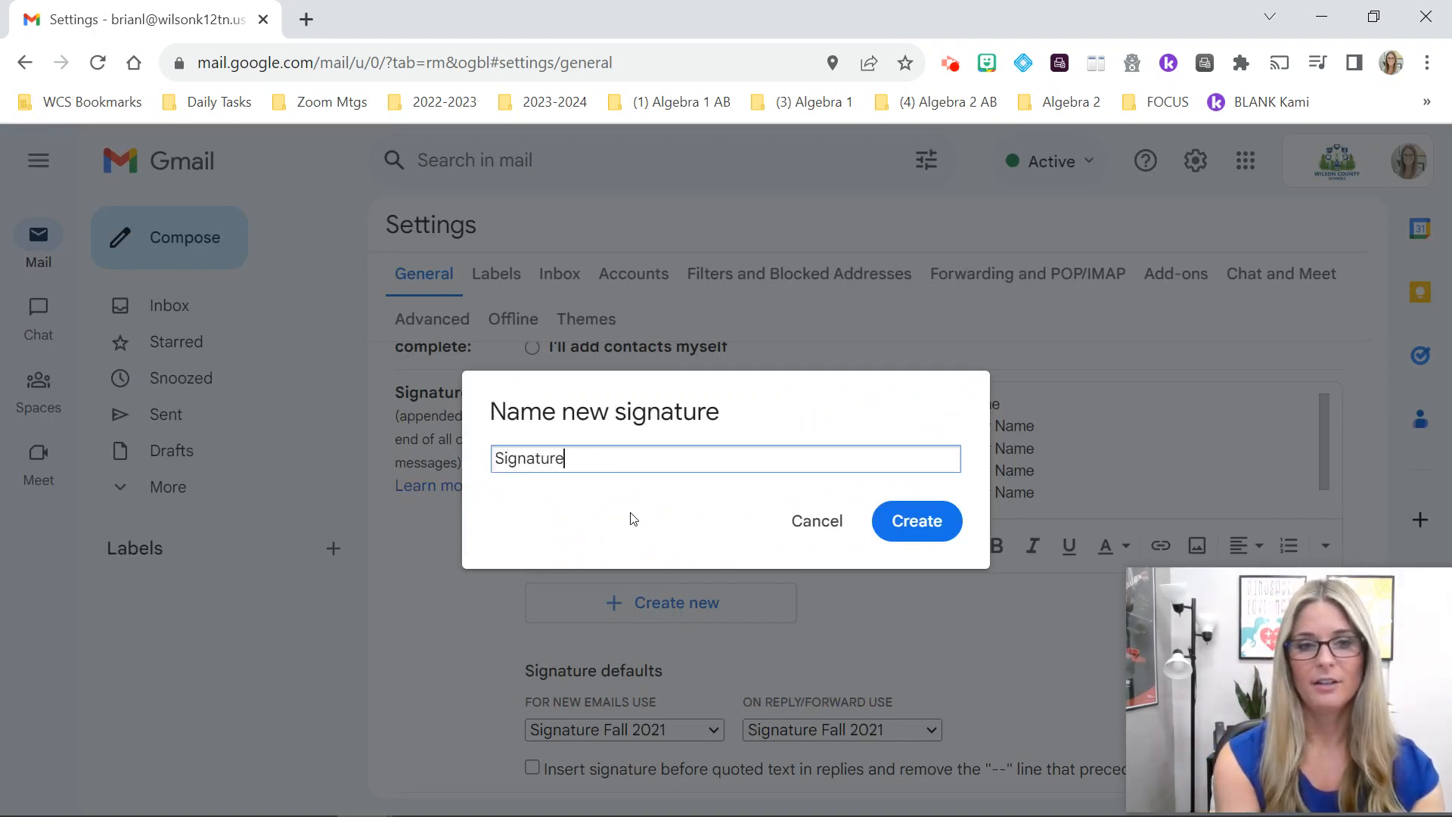
text( 2023)
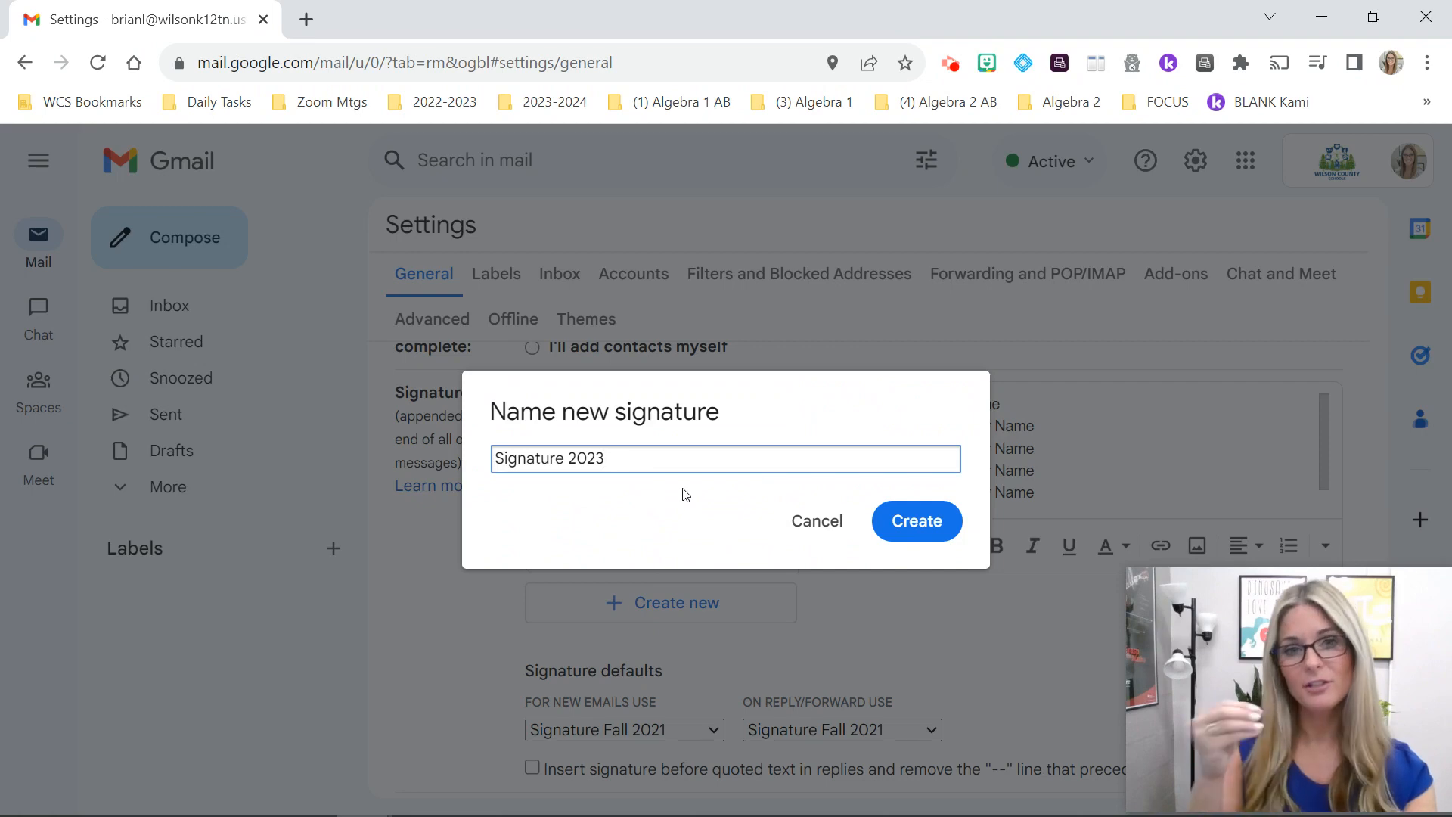
click(914, 520)
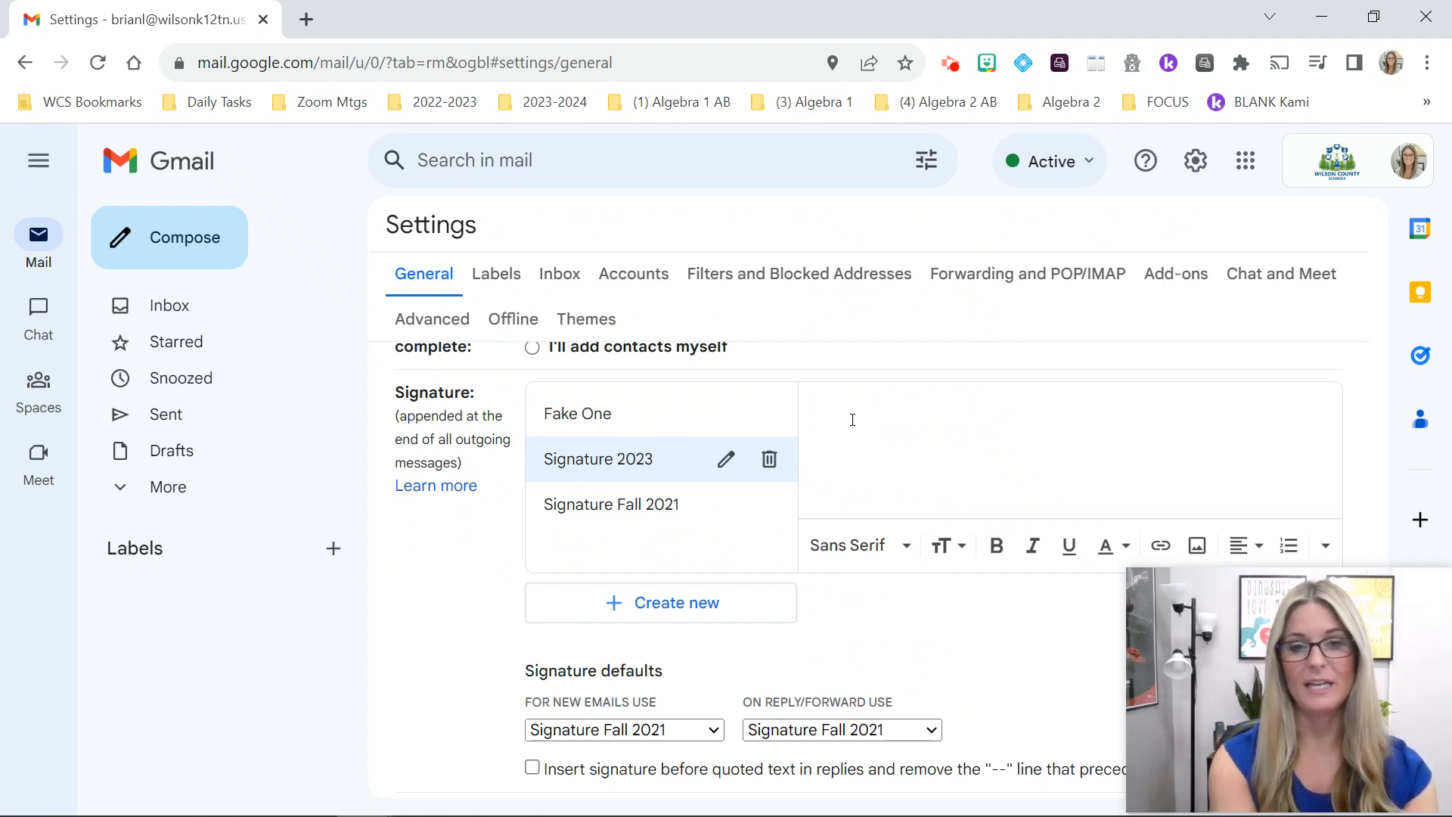
Step: Type 'Student First and Last Name' followed by 1st–4th 'Class and Teacher Name' lines
text(Student)
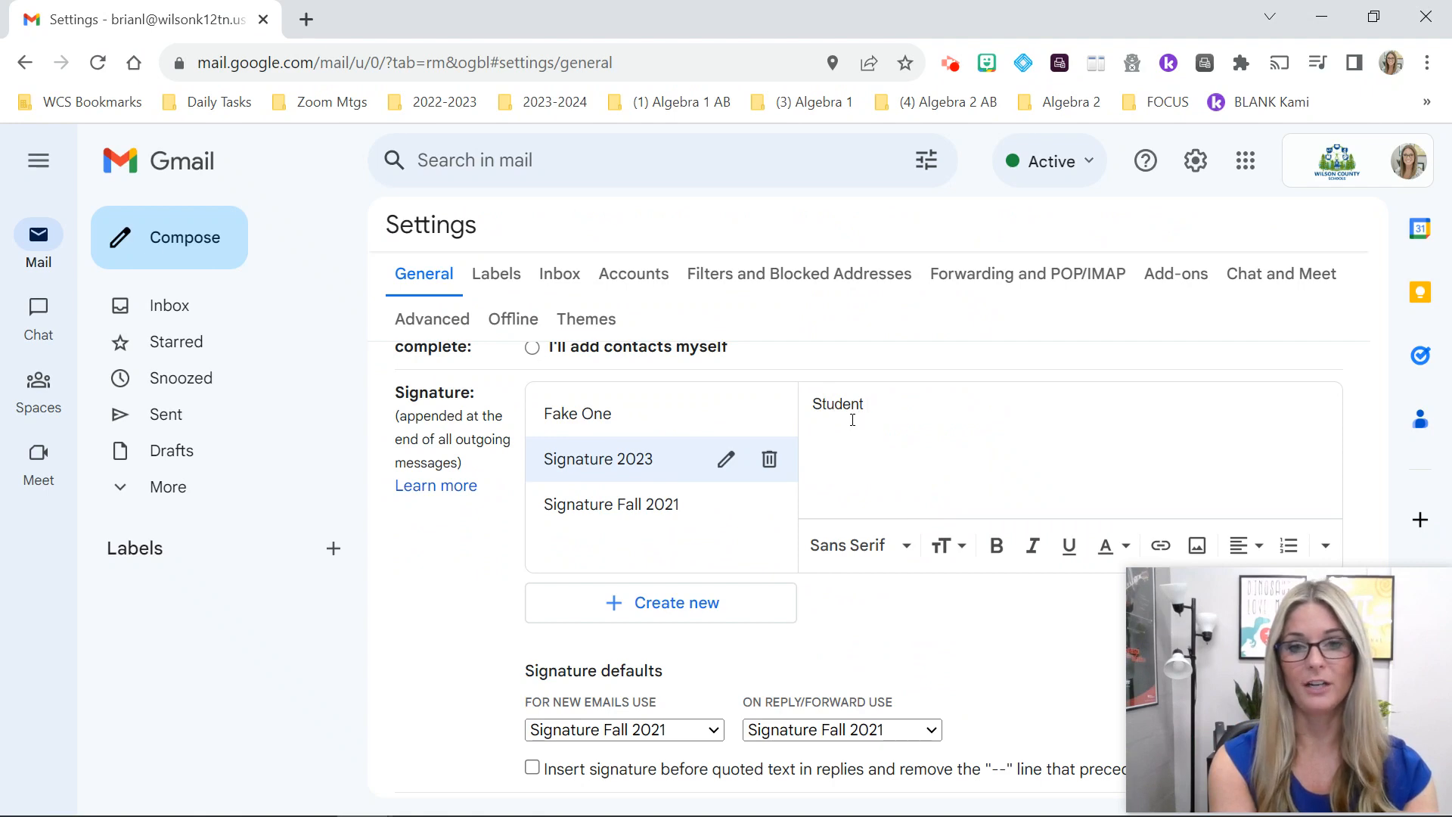
text( First and L)
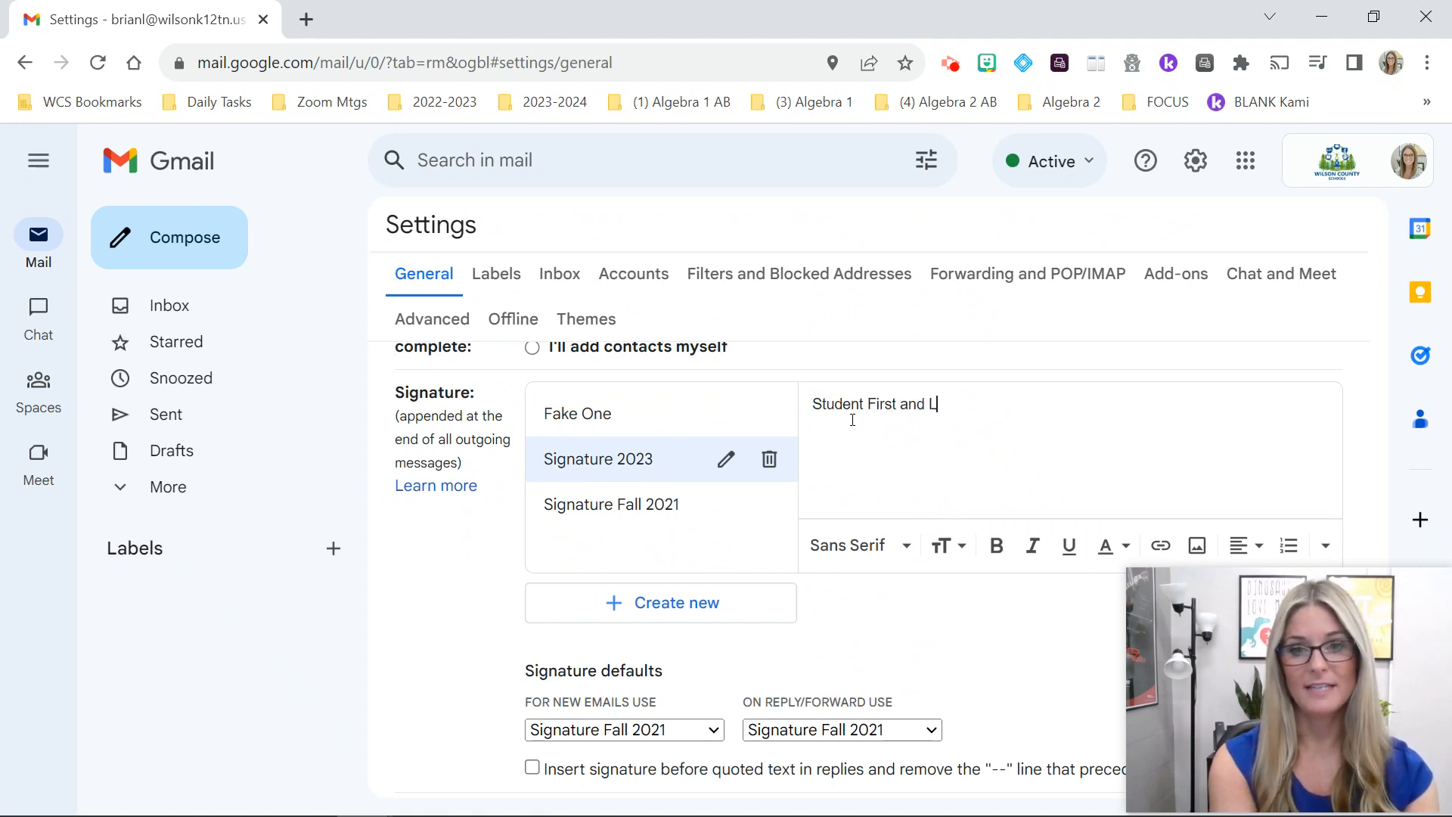
text(ast Name)
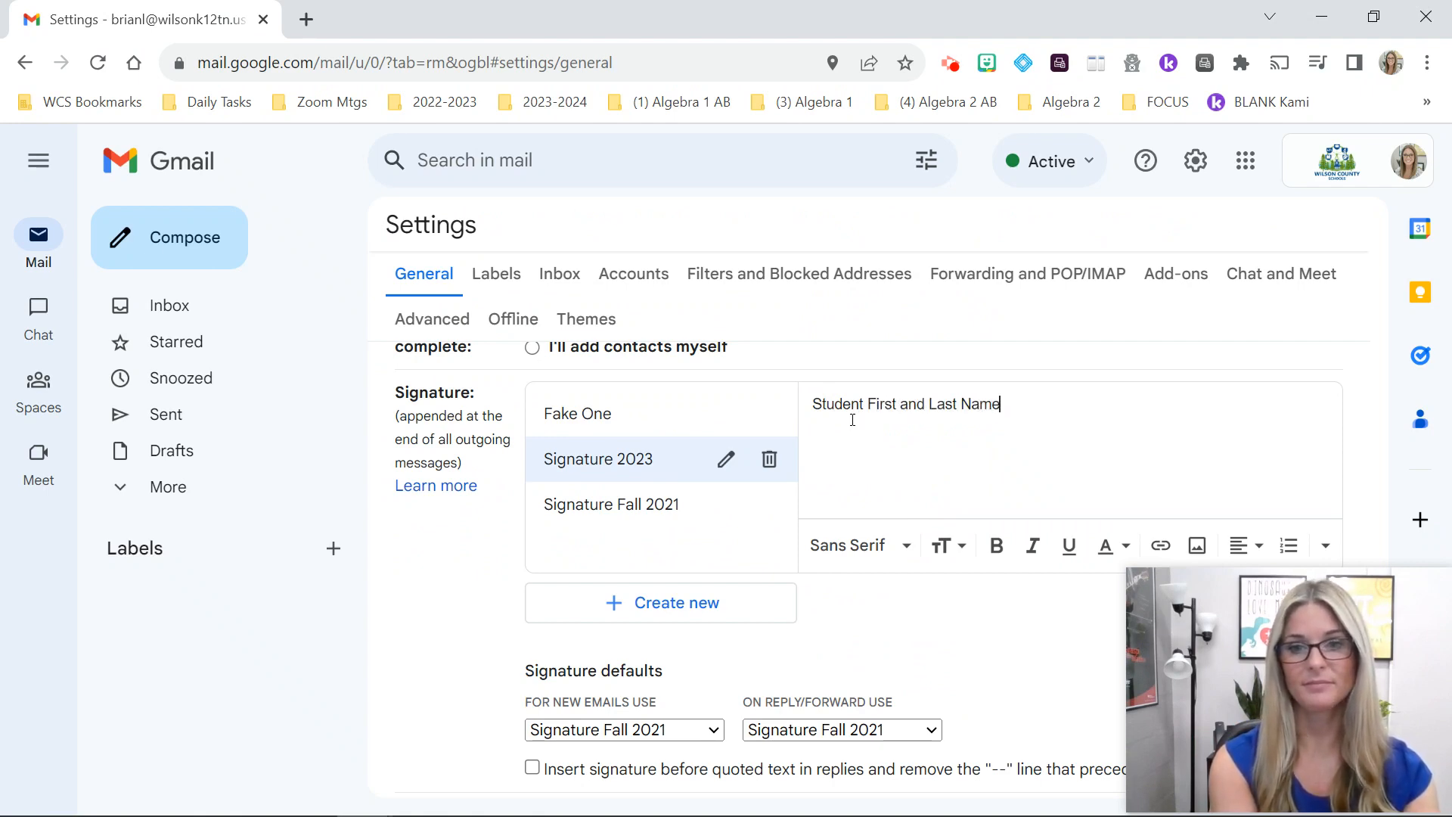
key(Return)
text(1st)
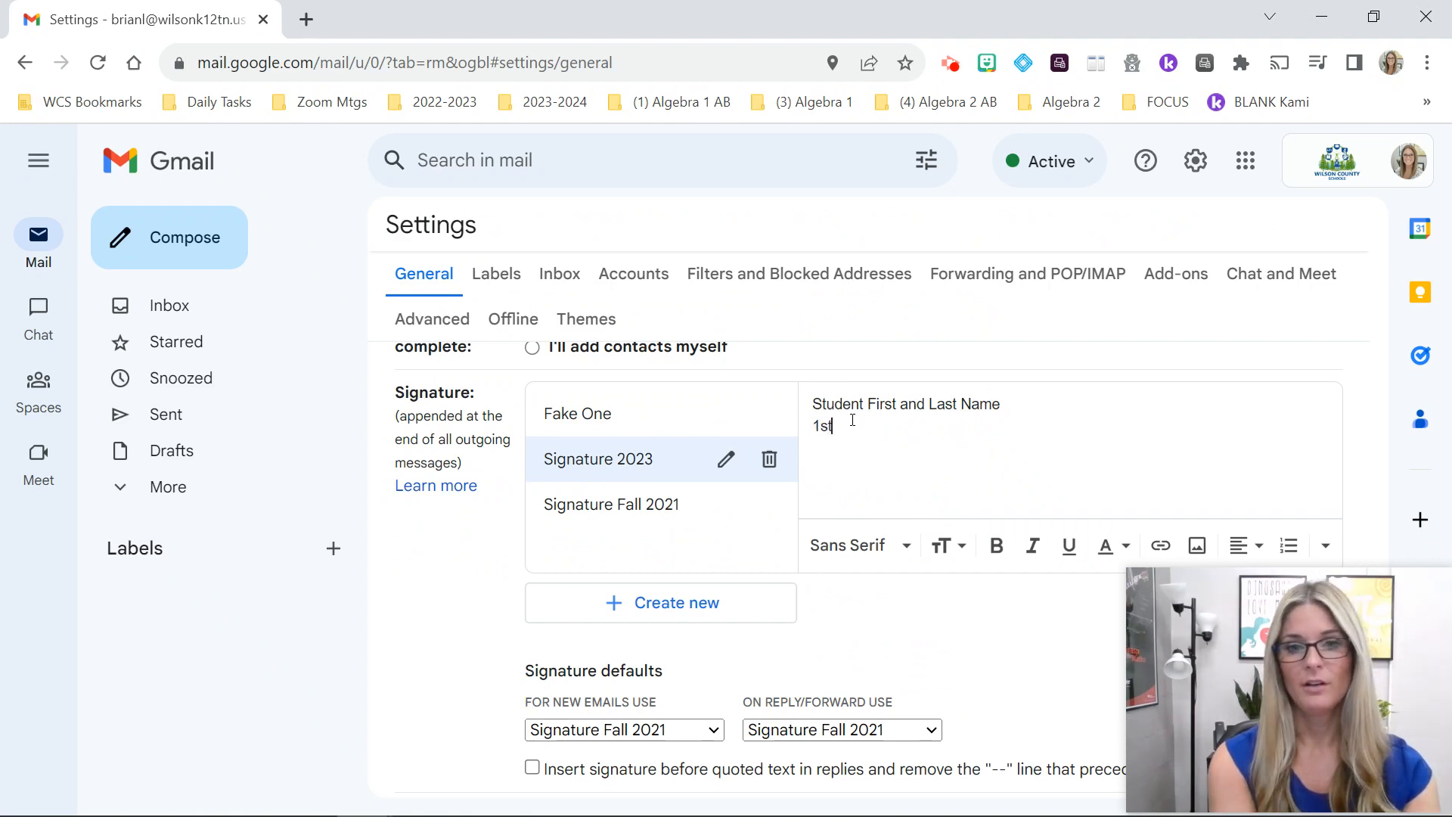
text(: )
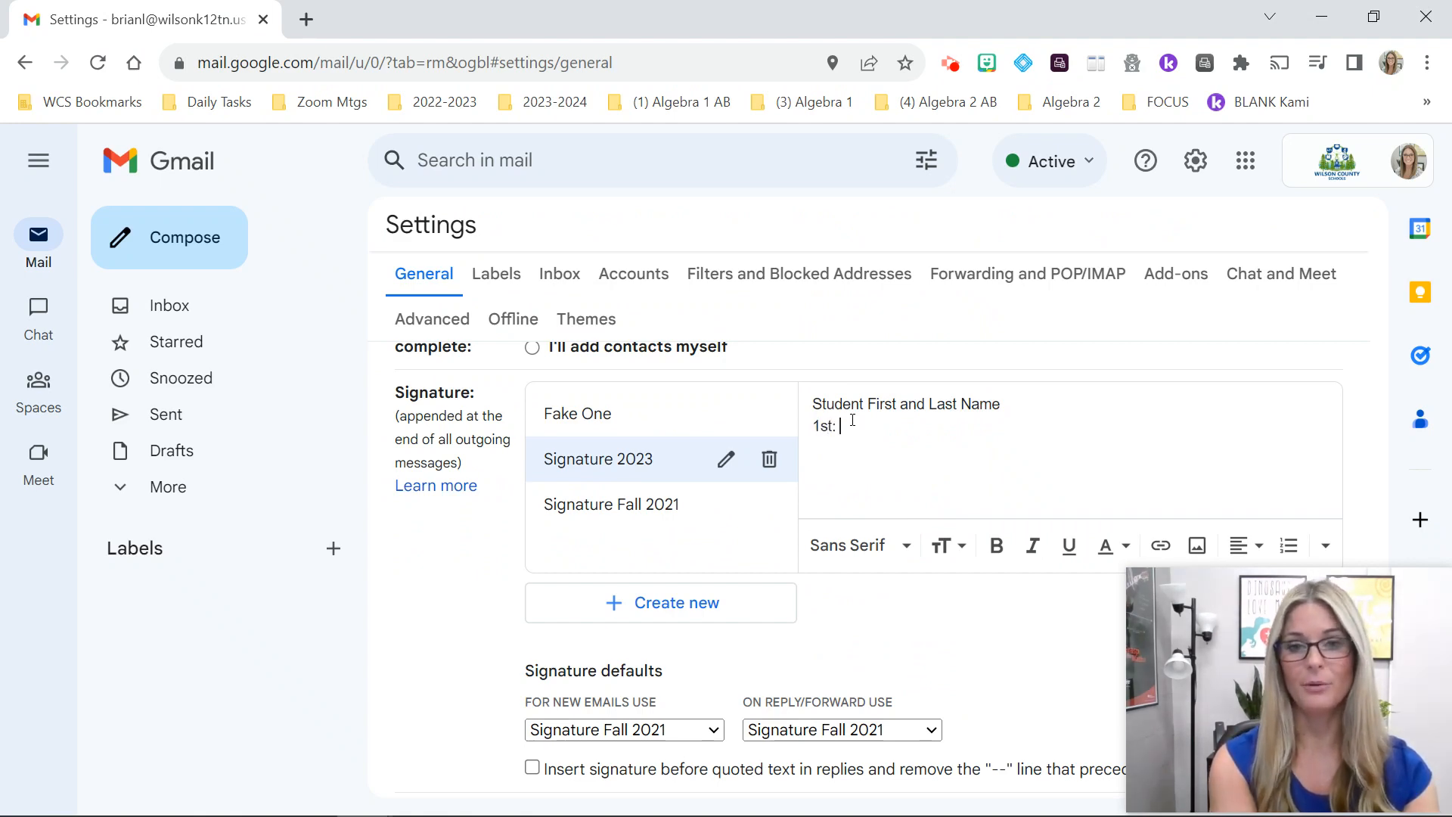
text(Class and Te)
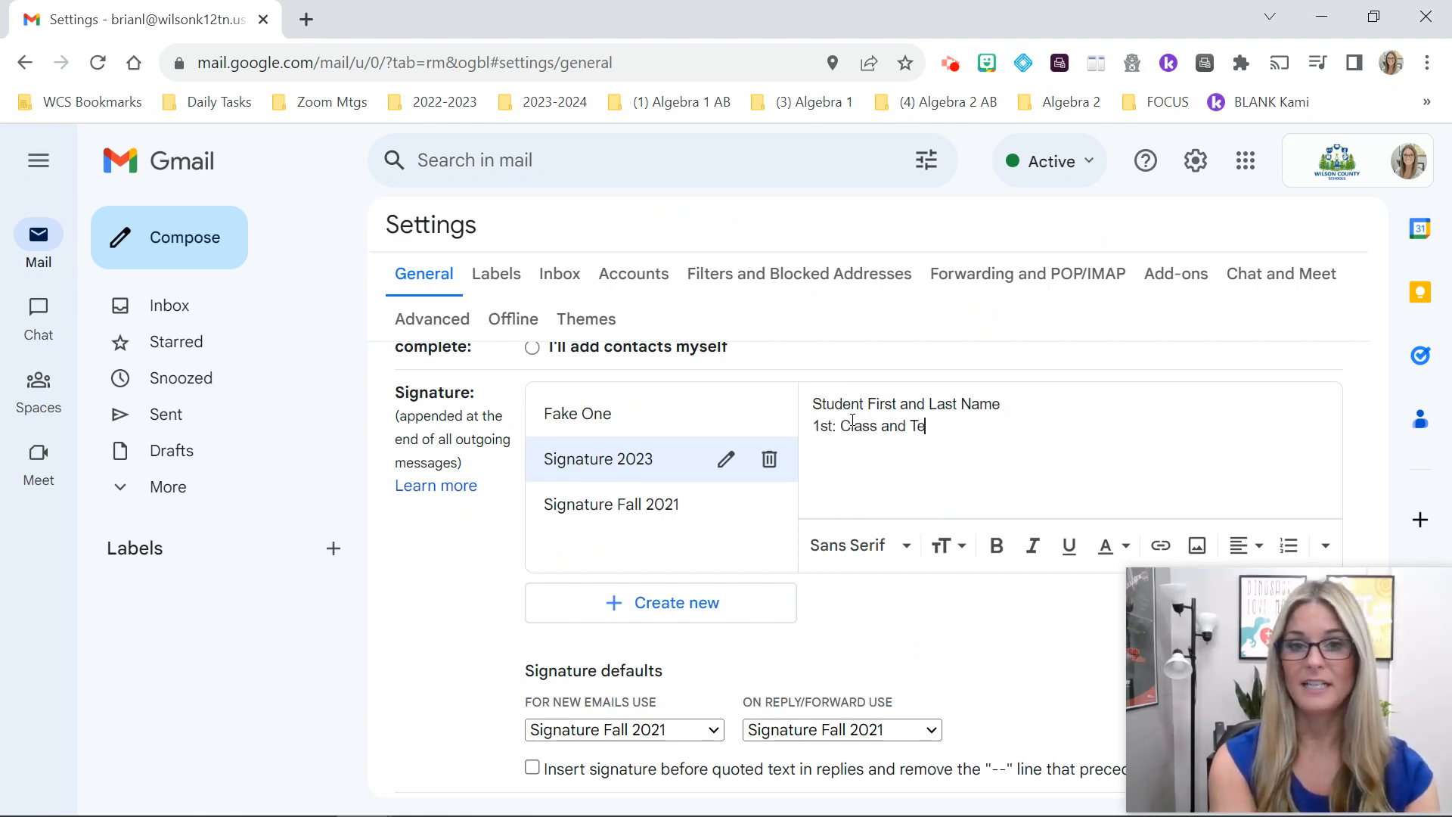
text(acher Name )
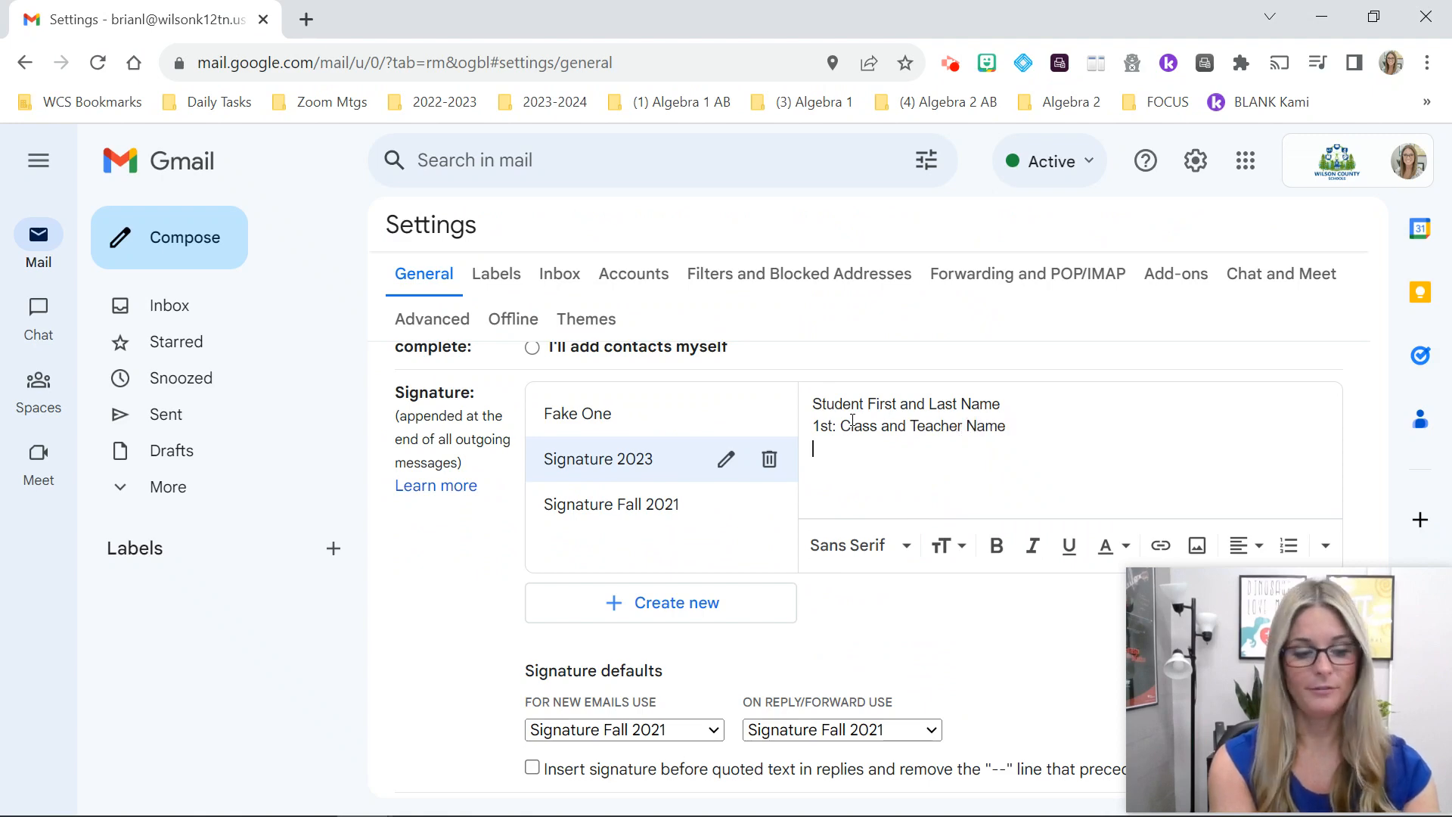
text(2nd: )
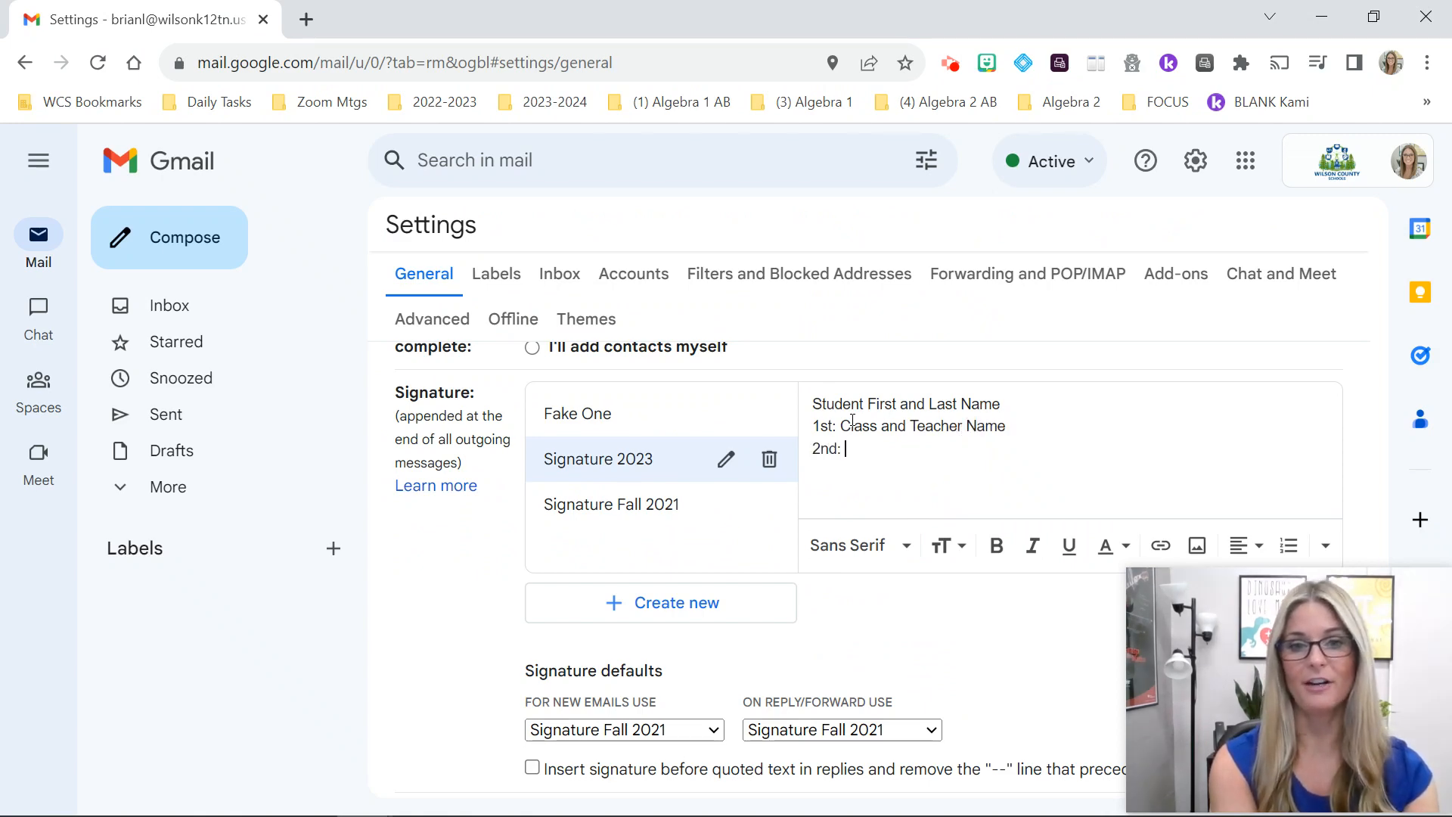
text(Class and Tea)
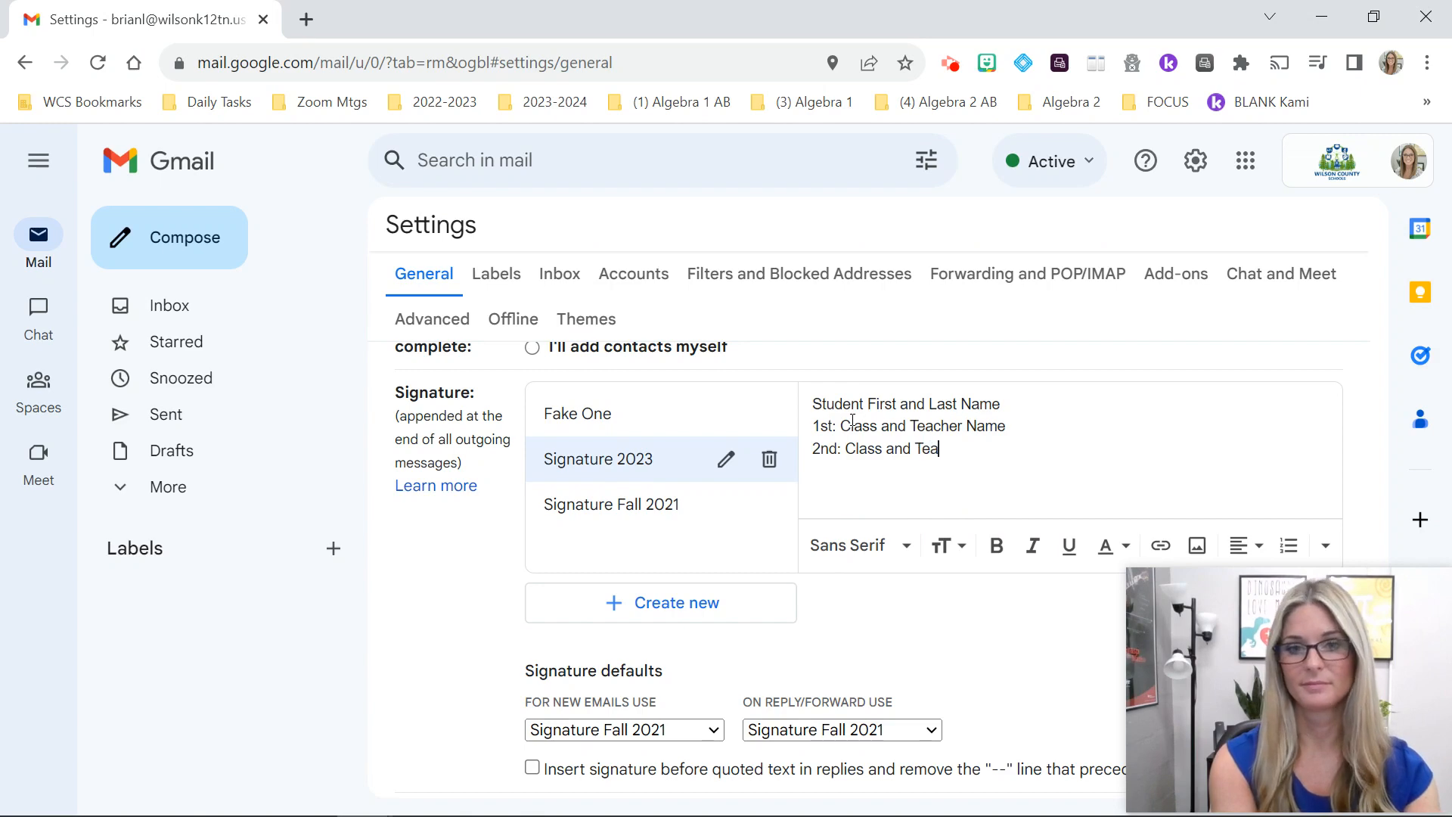
text(cher  Name)
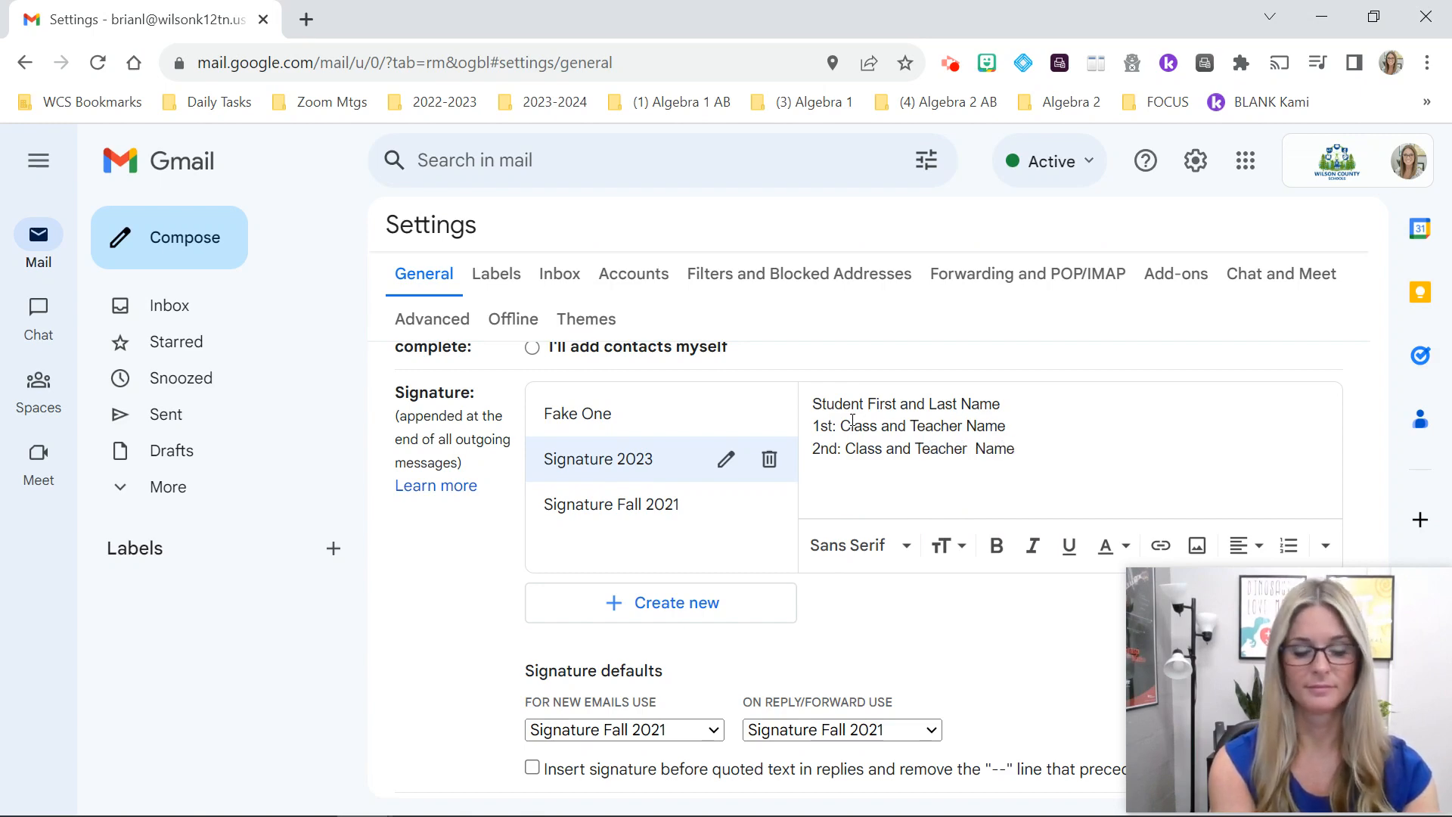
key(Return)
text(3rd: )
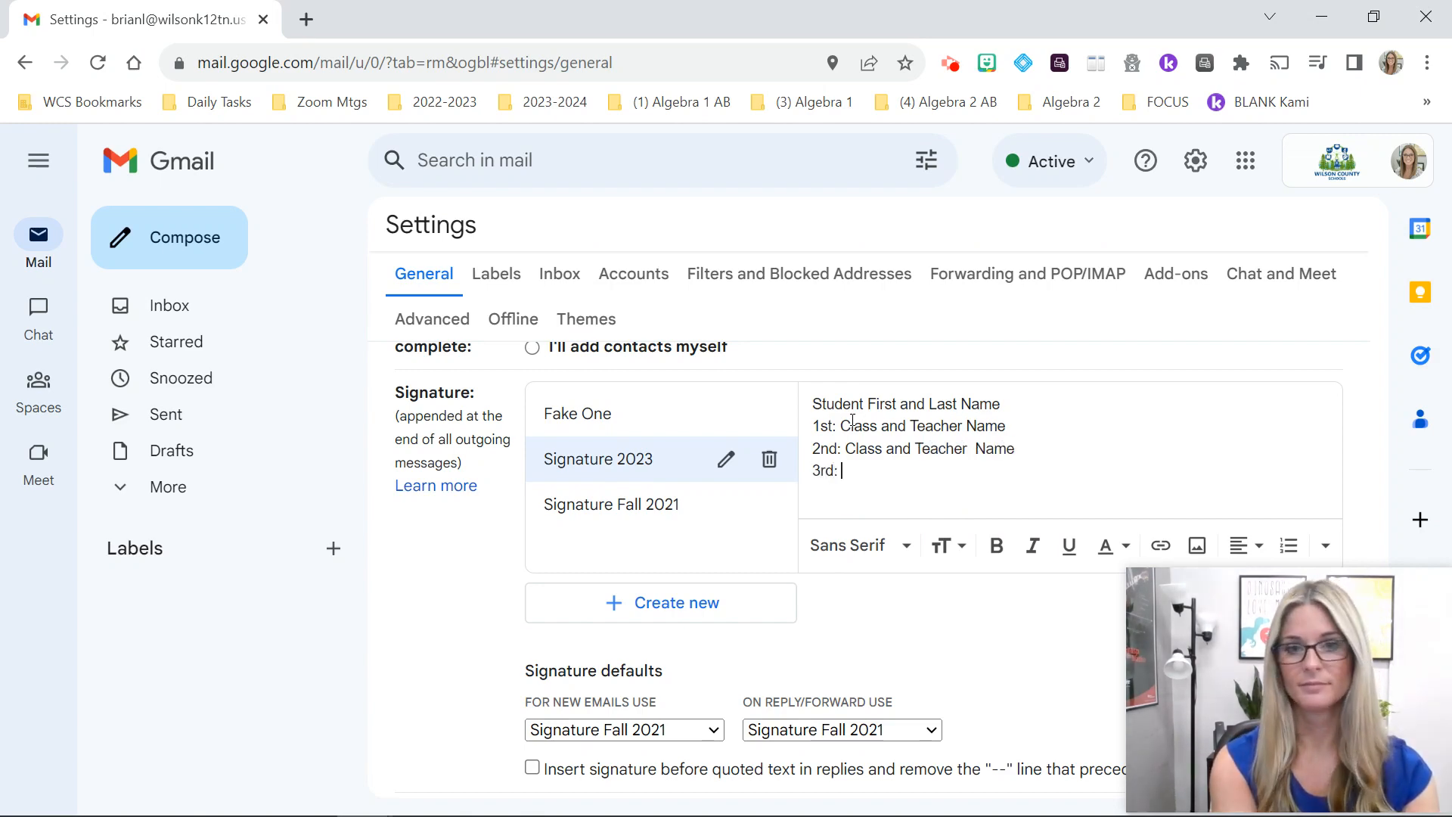
text(Class and Te)
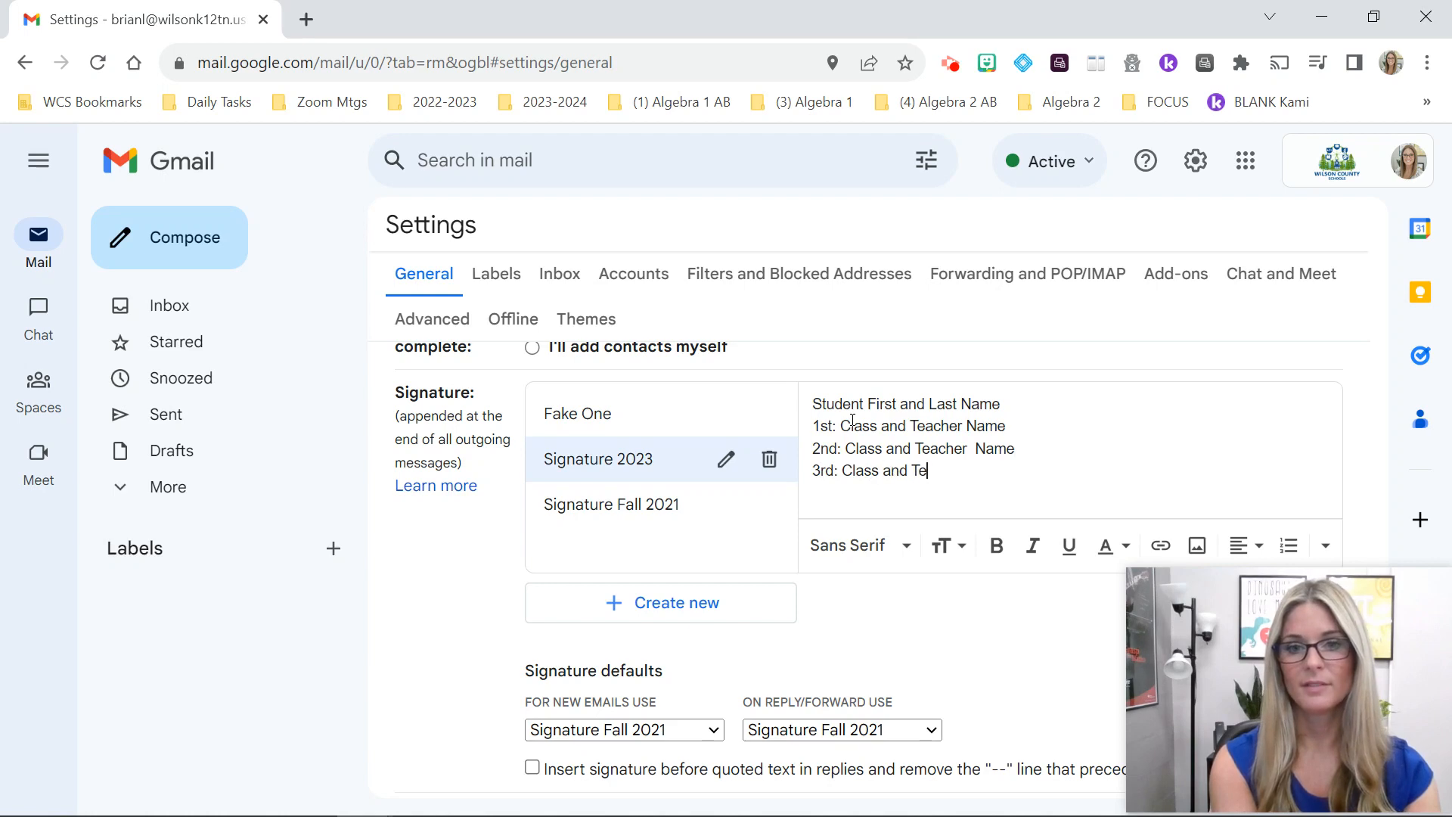
text(acher)
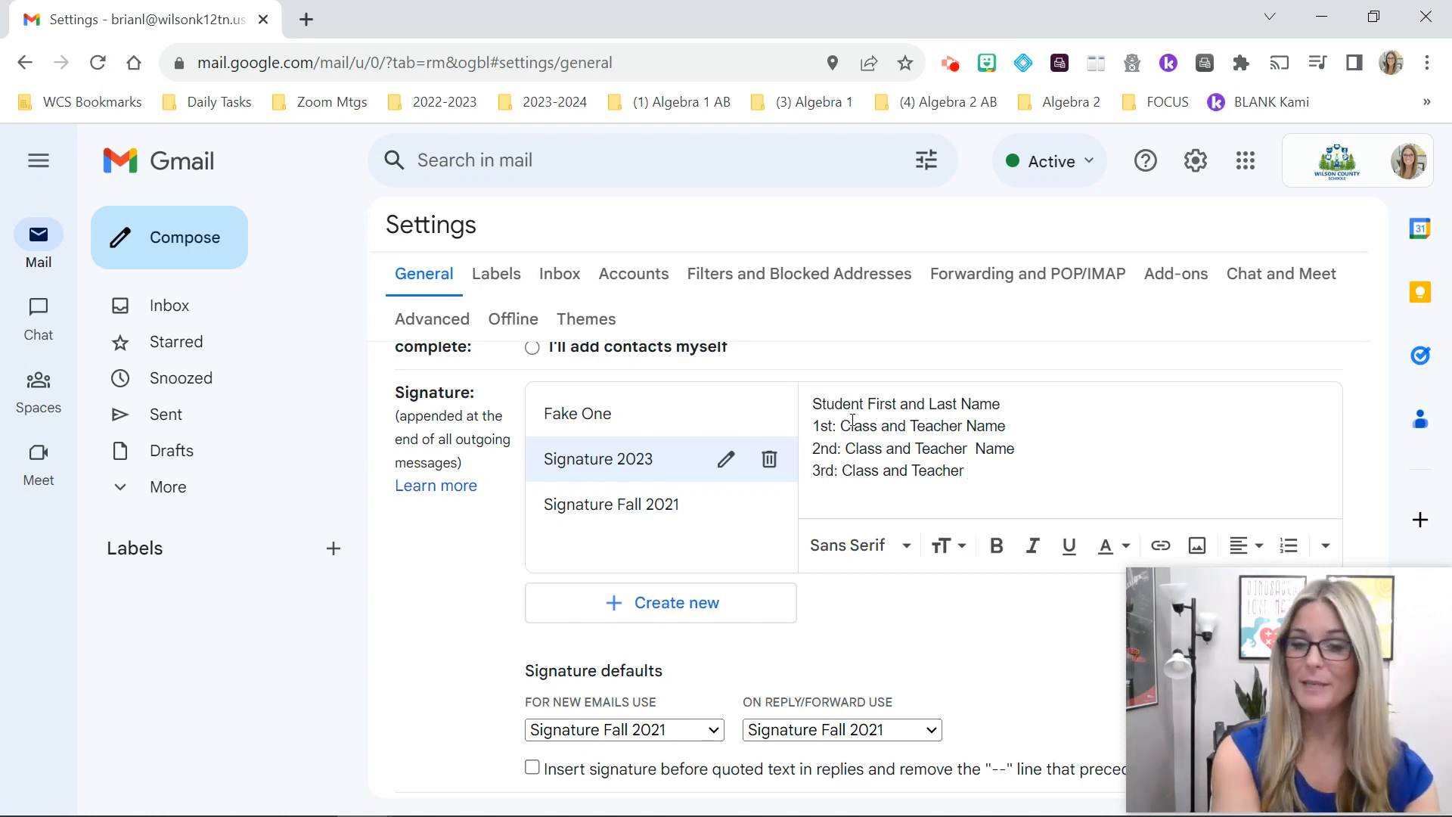
text(Name )
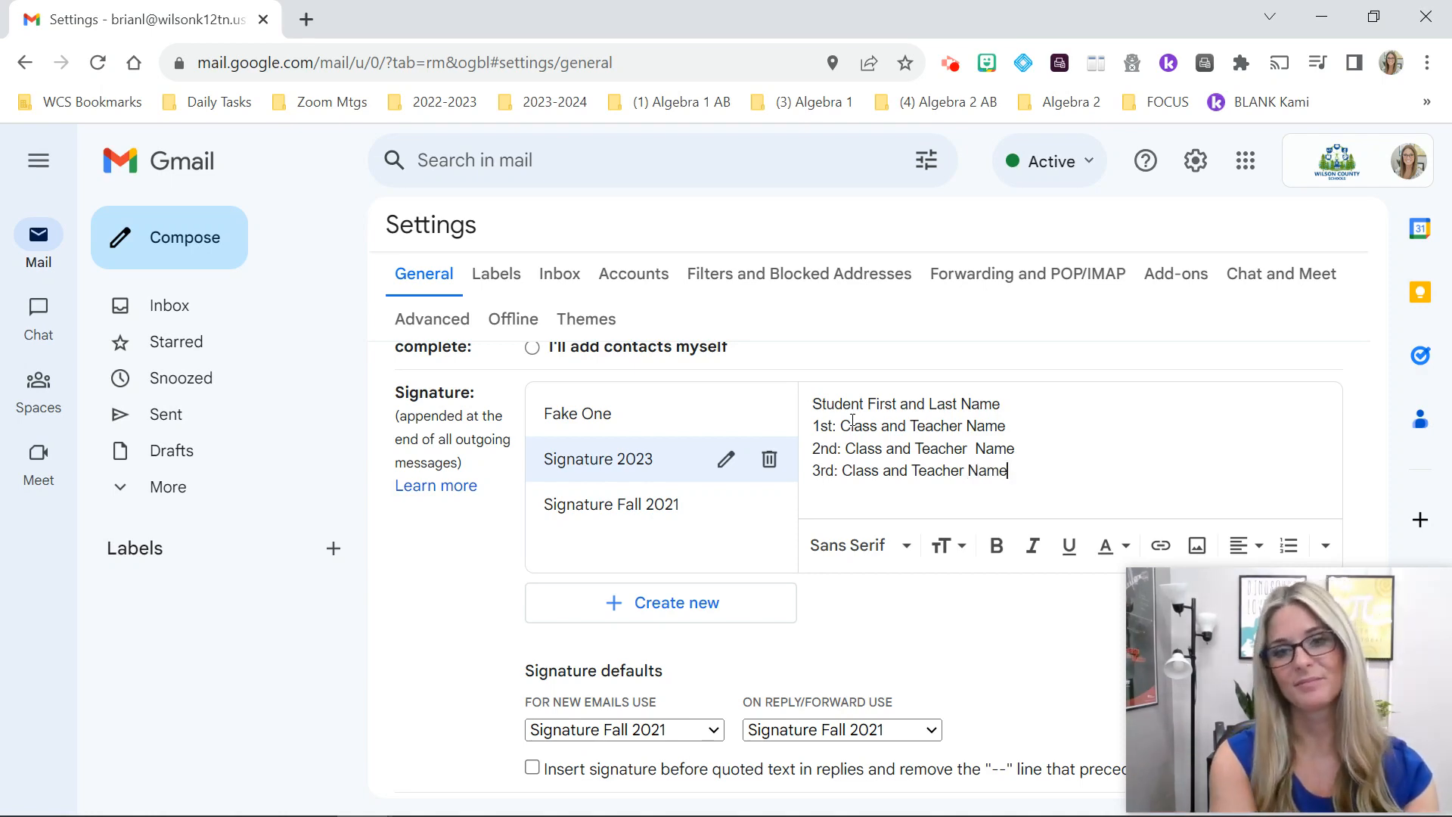
text(4th: )
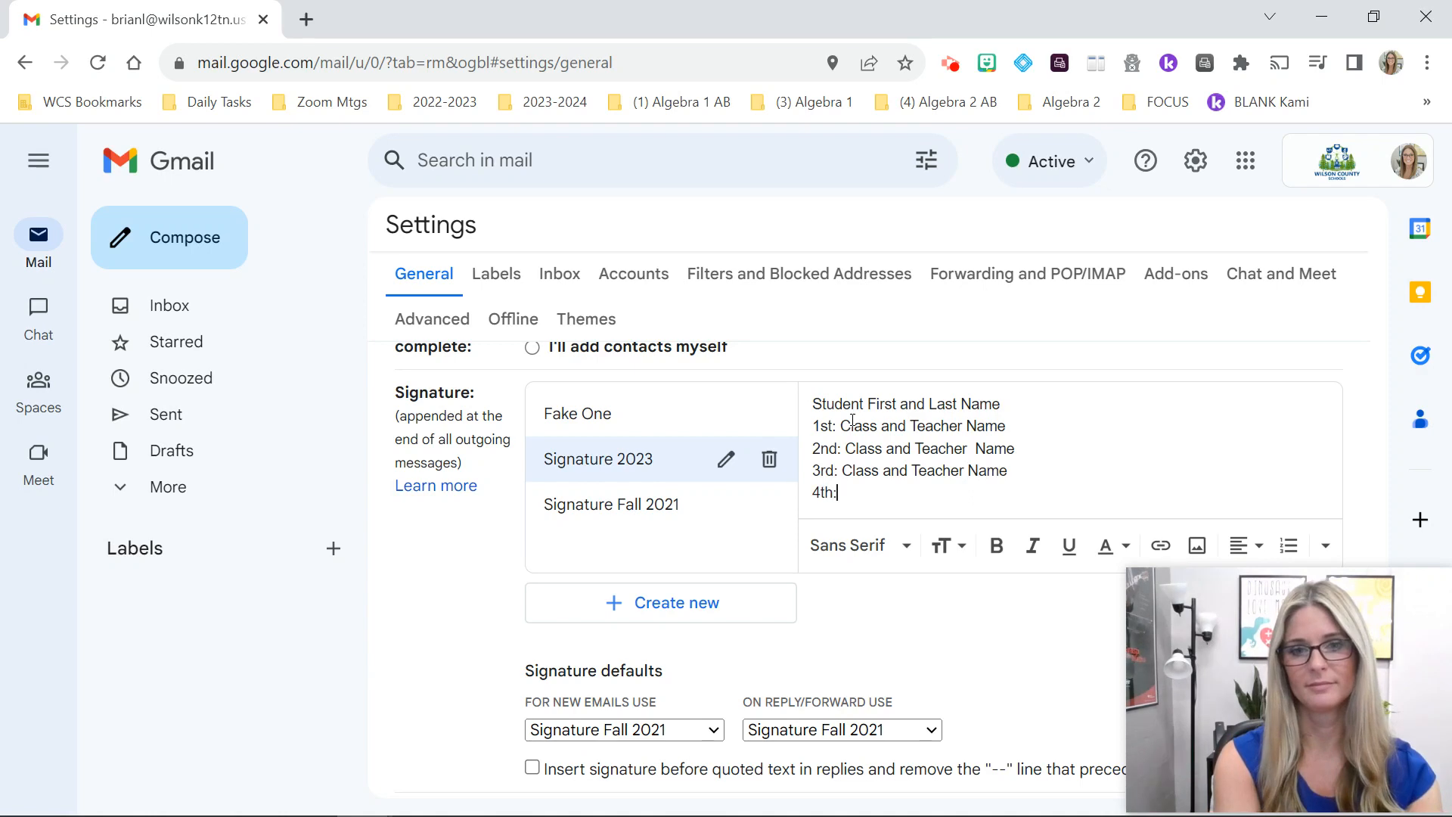
text(Class and )
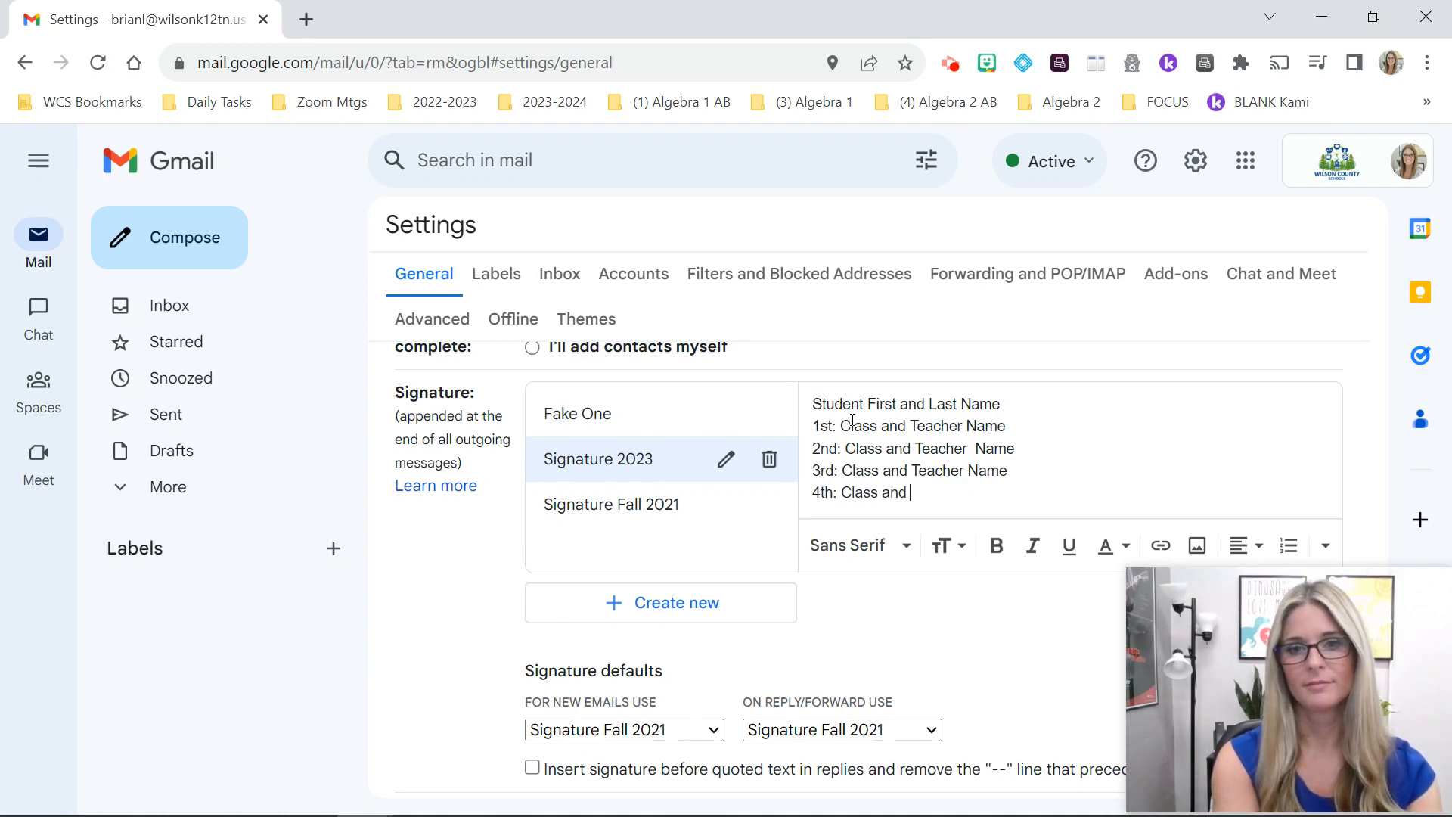
text(Teacher Name)
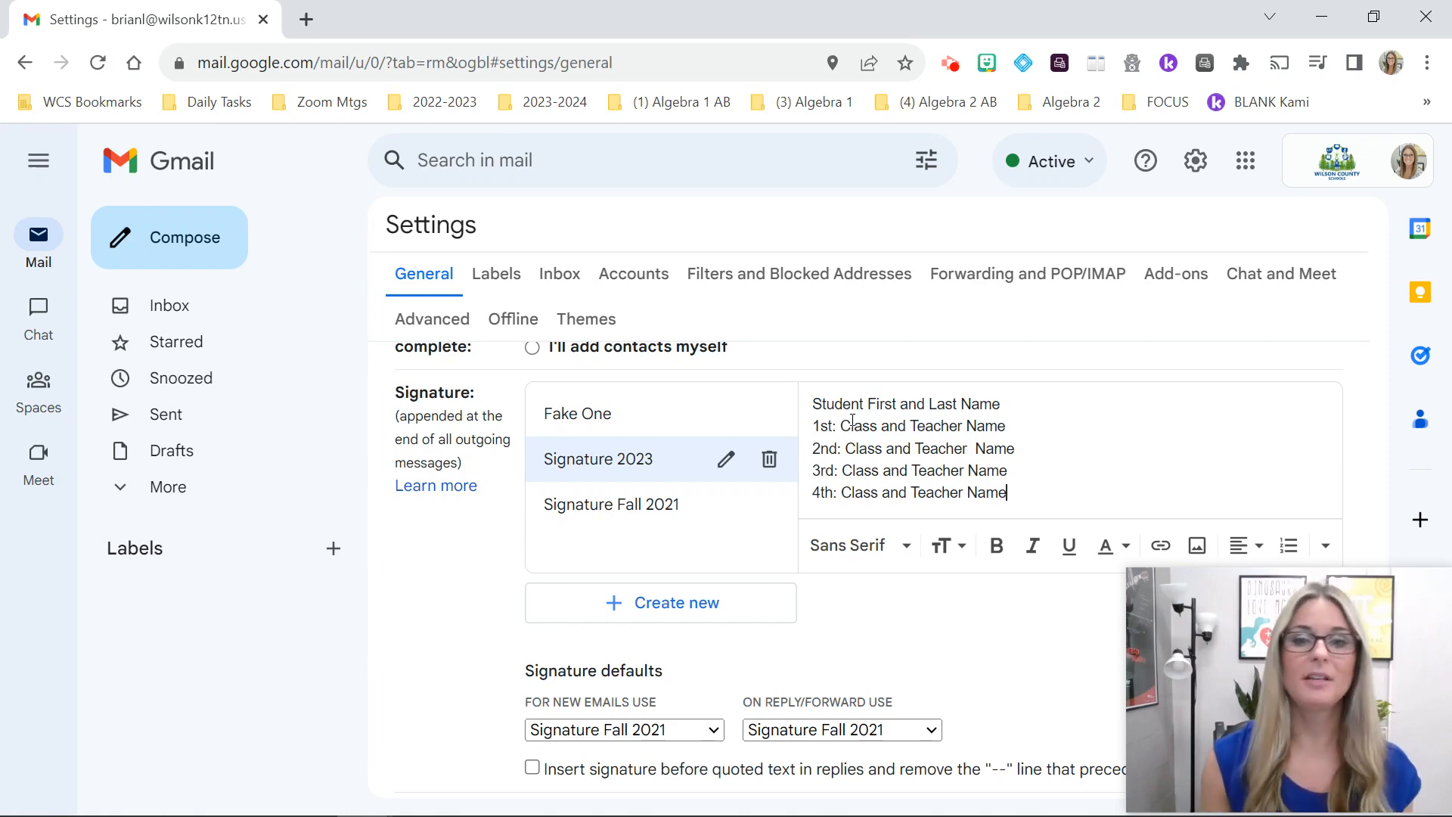
Step: Make the Student First and Last Name line bold, Comic Sans MS, Large and purple
drag(1018, 400, 789, 401)
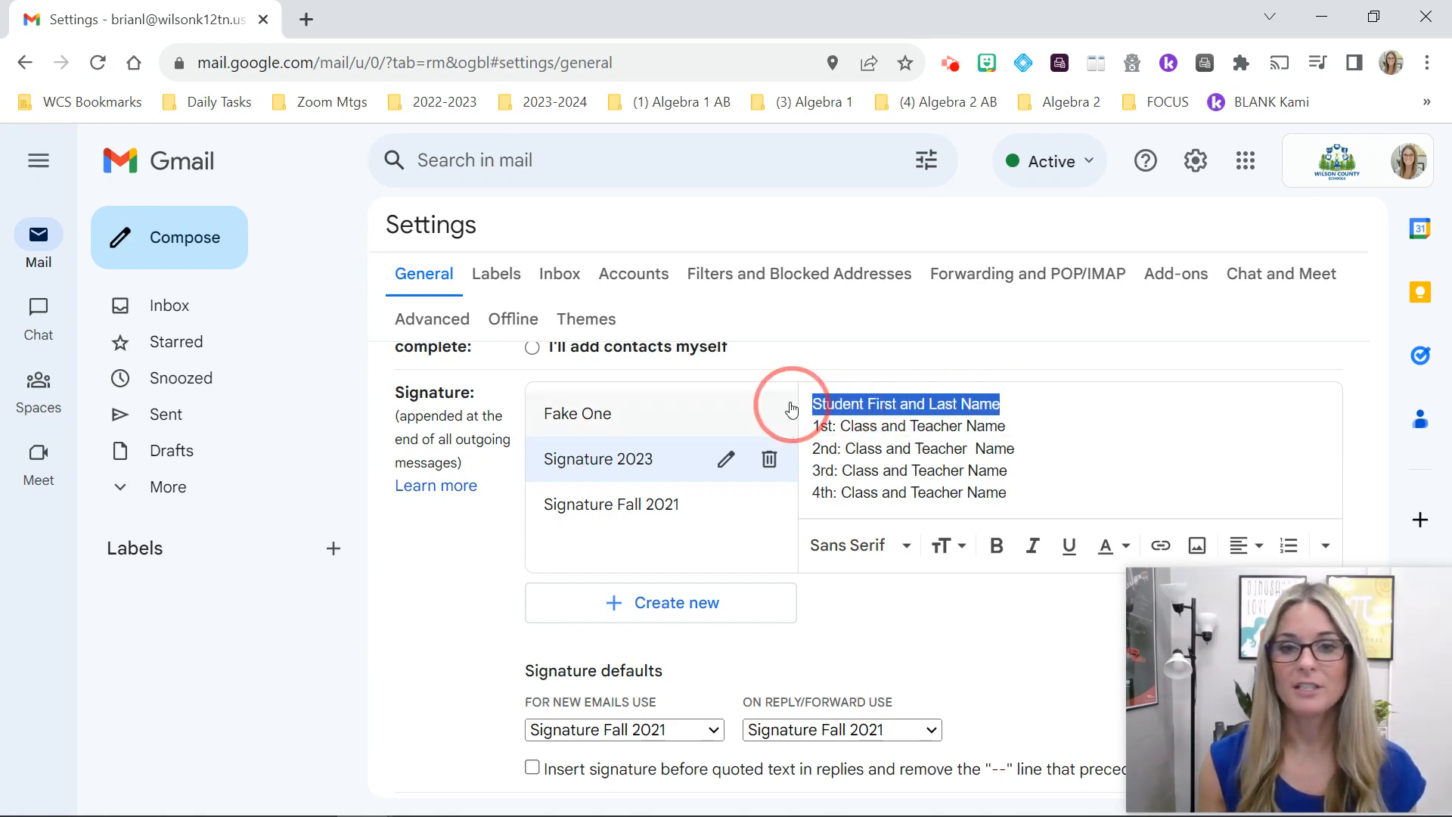
click(997, 545)
click(894, 547)
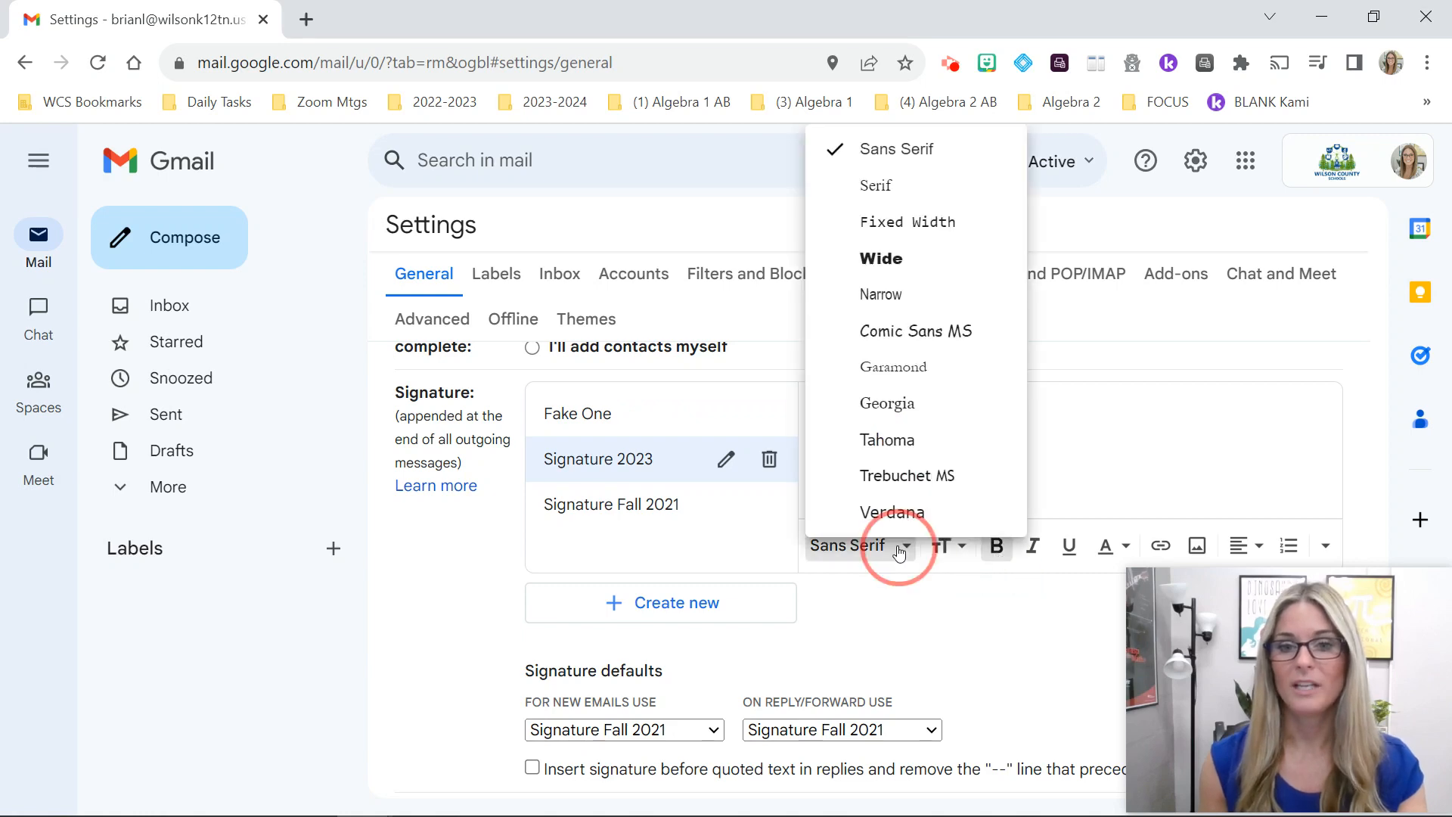
click(916, 339)
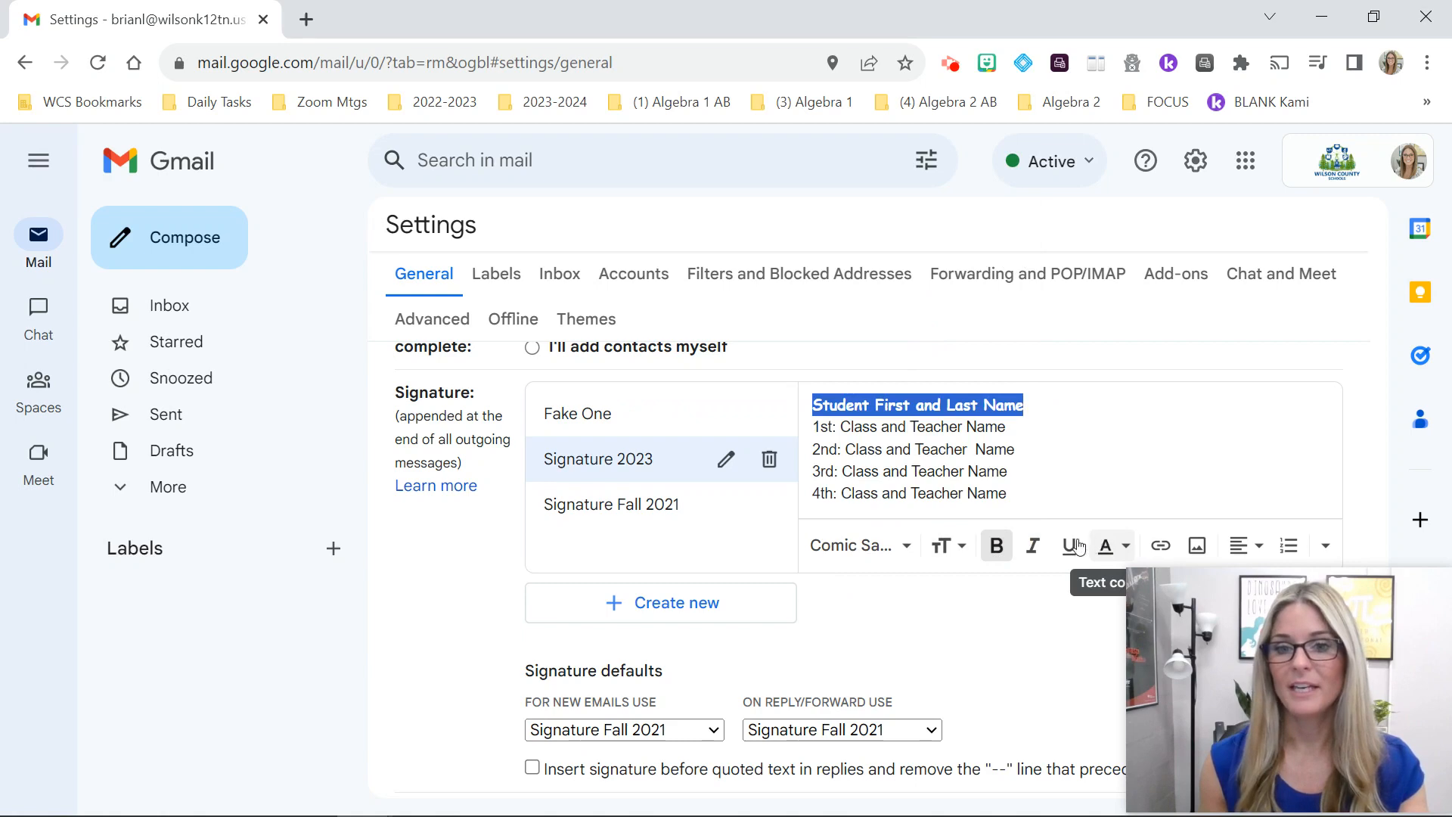
click(956, 552)
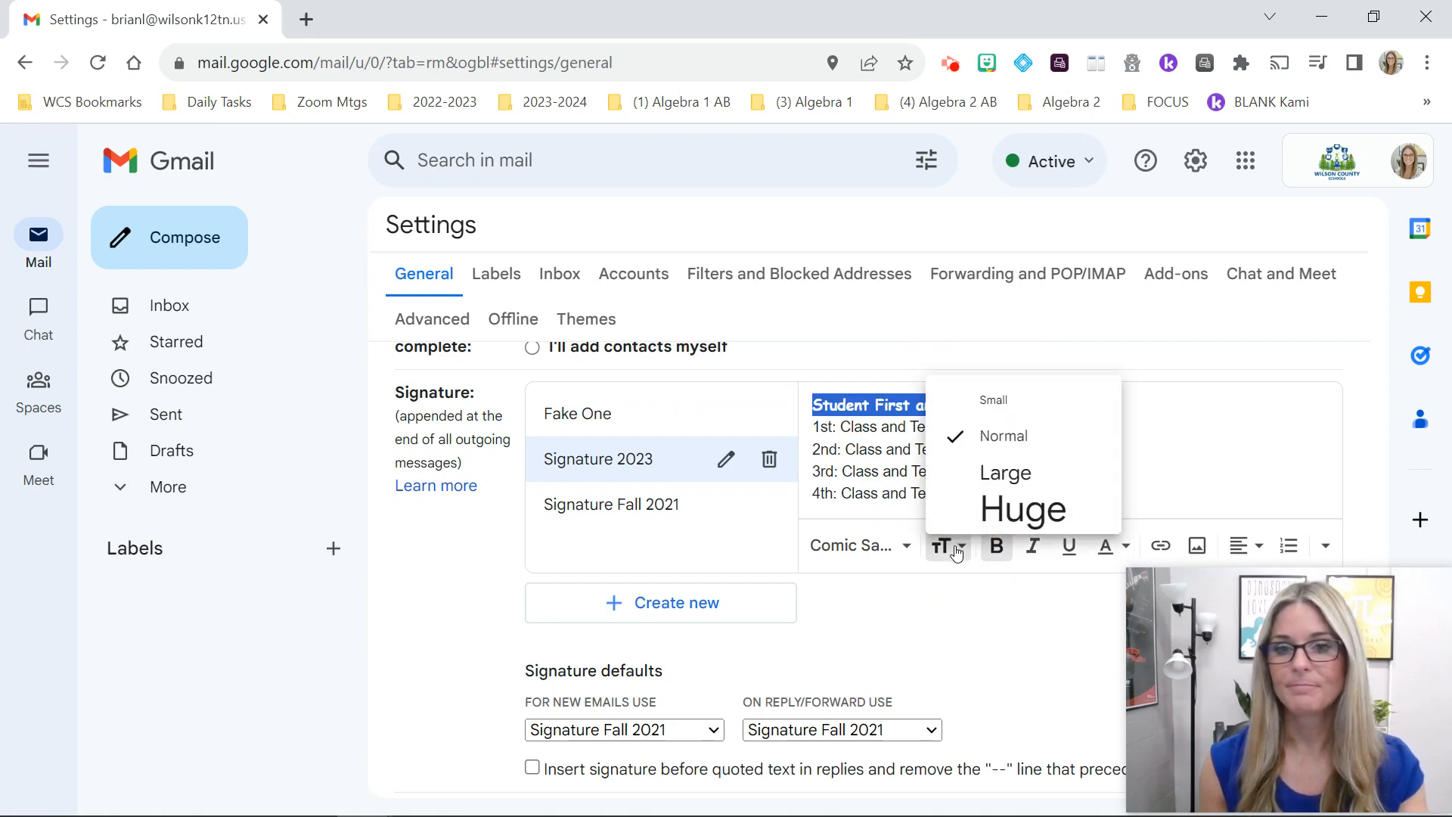
click(1021, 475)
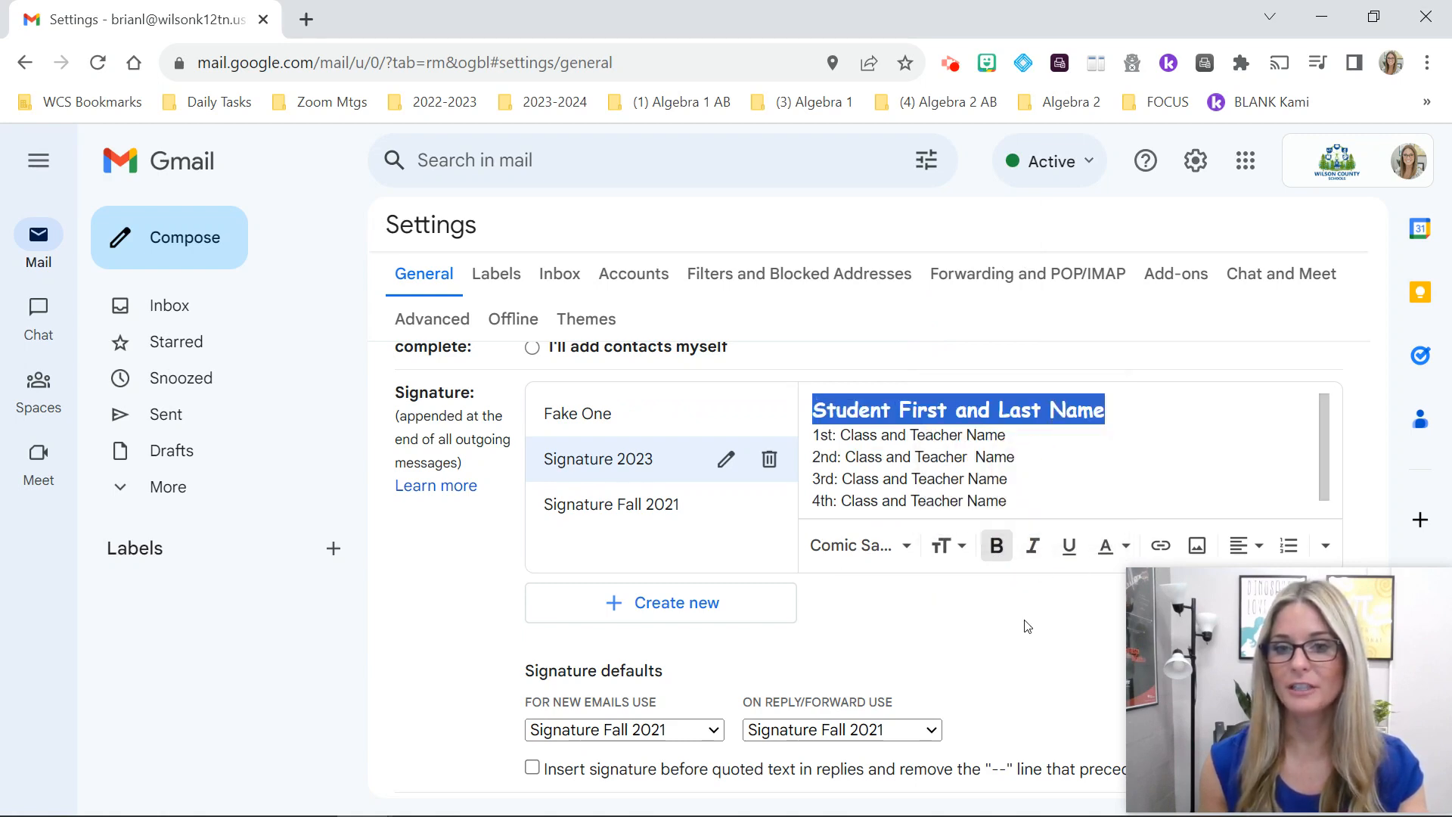
click(1106, 548)
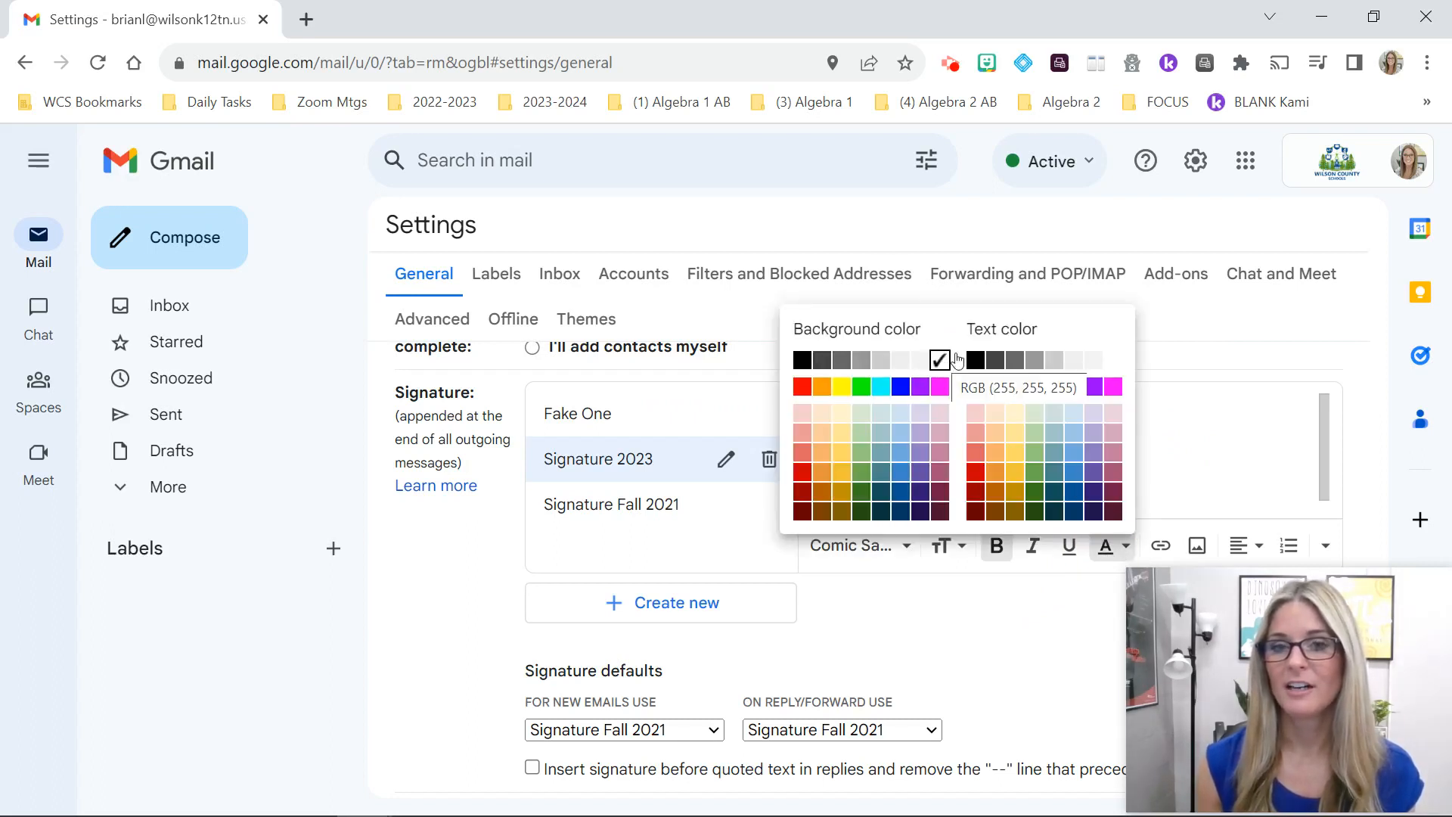
click(1091, 389)
click(1053, 446)
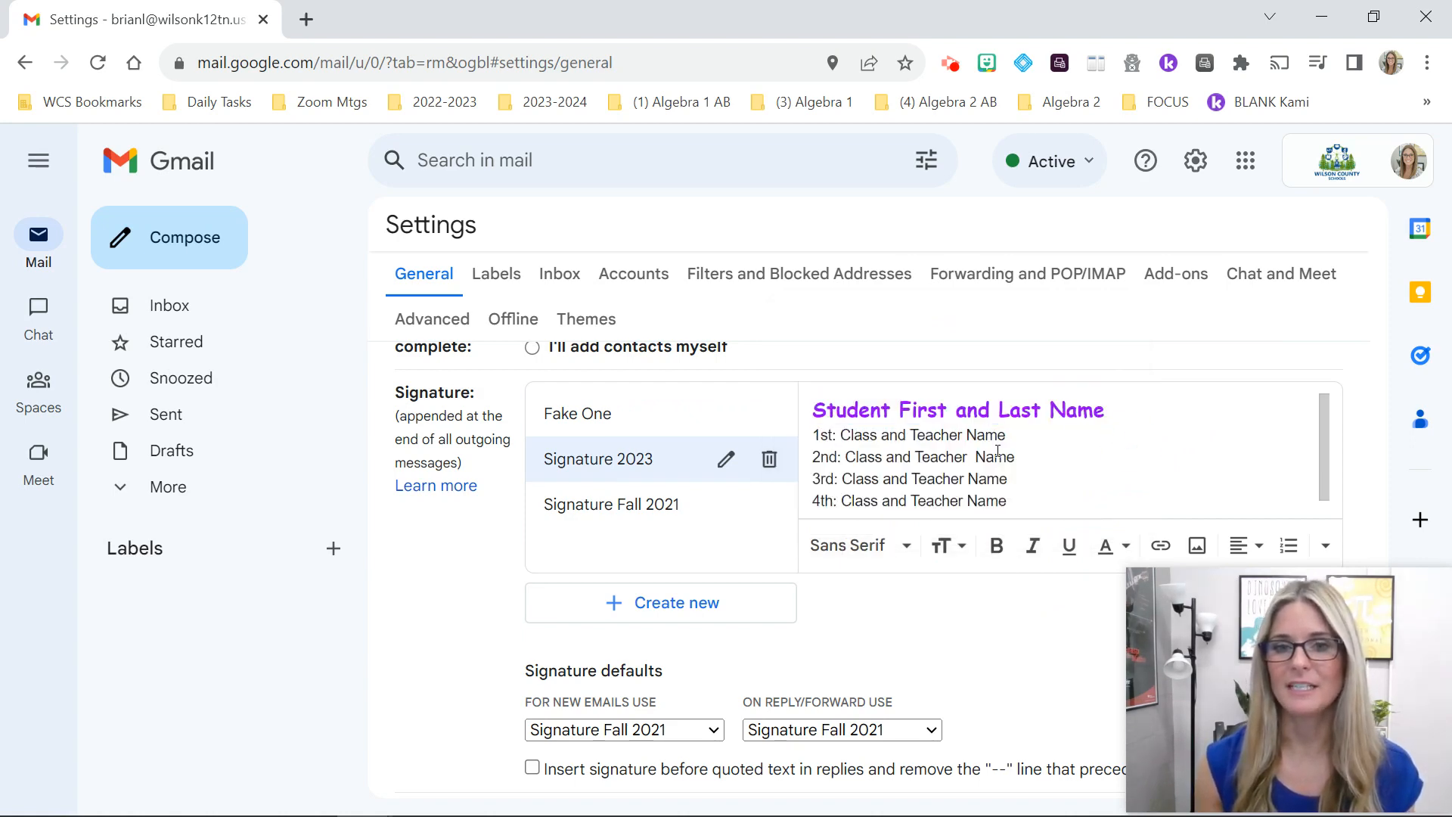
Step: Set the 1st–4th Class and Teacher Name lines in Comic Sans MS
drag(1009, 501, 797, 431)
click(852, 544)
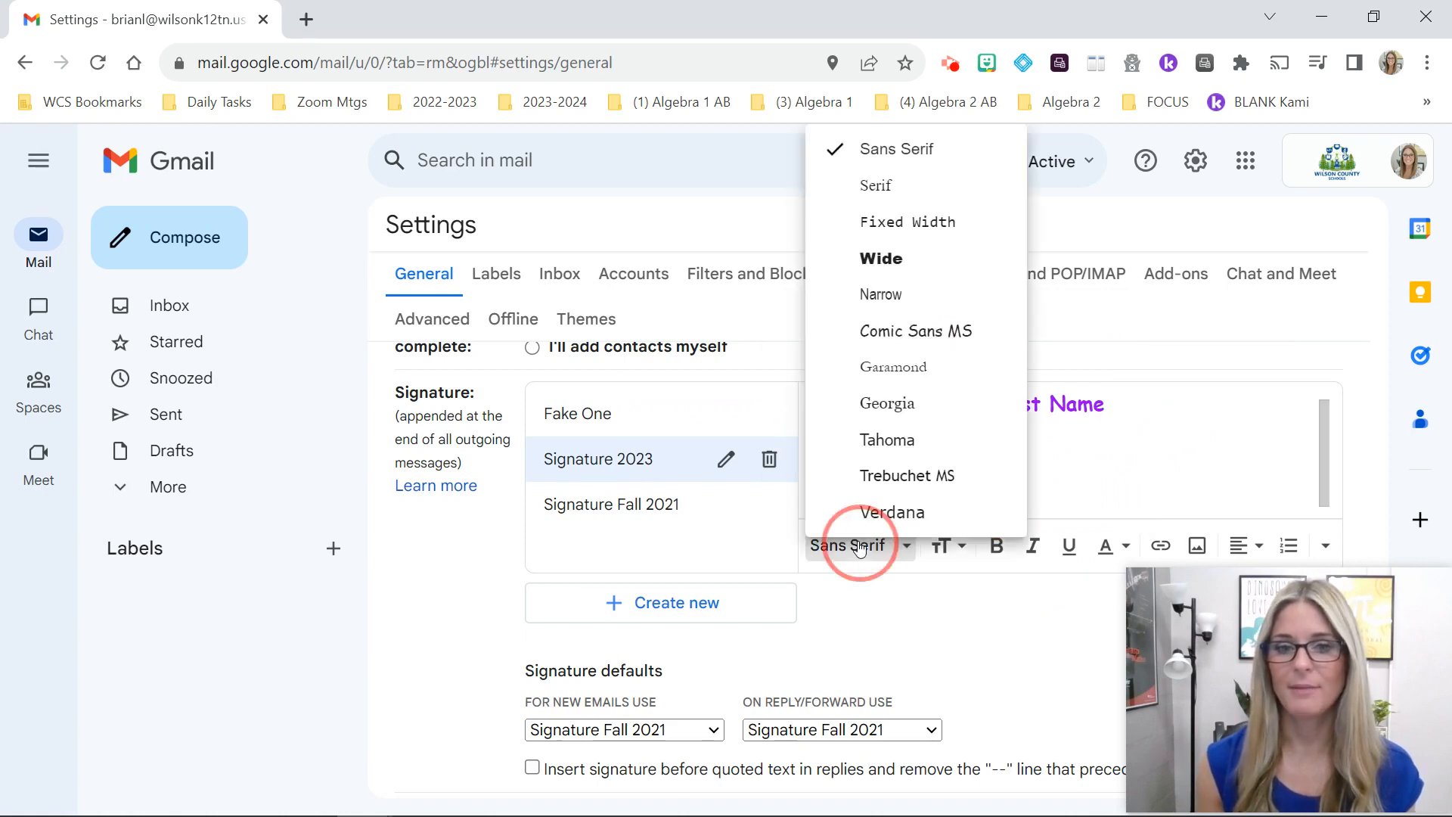
click(924, 338)
click(1058, 484)
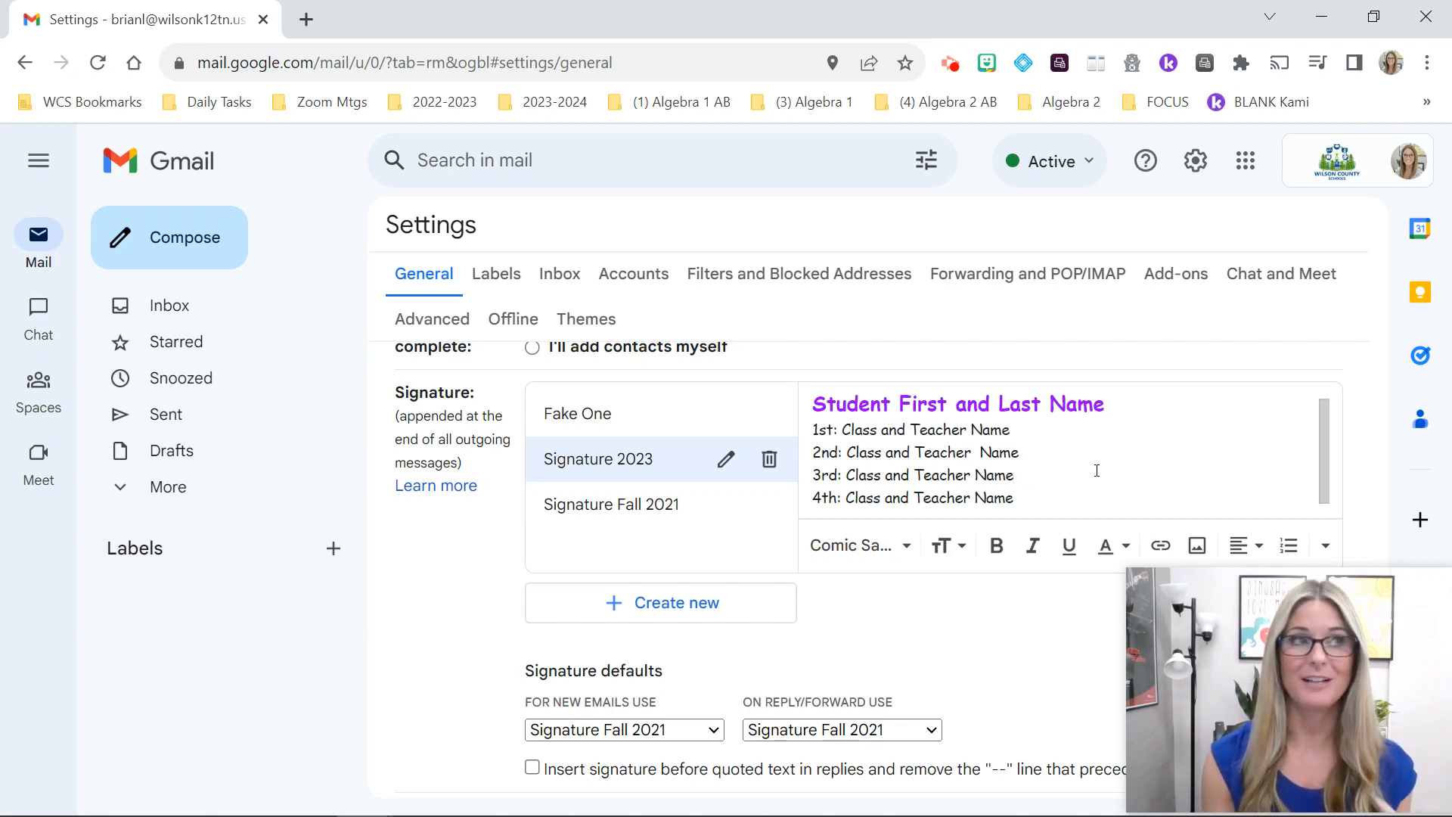
Step: Add a 'Focus: Teacher Name' line below the 4th class line
click(1064, 502)
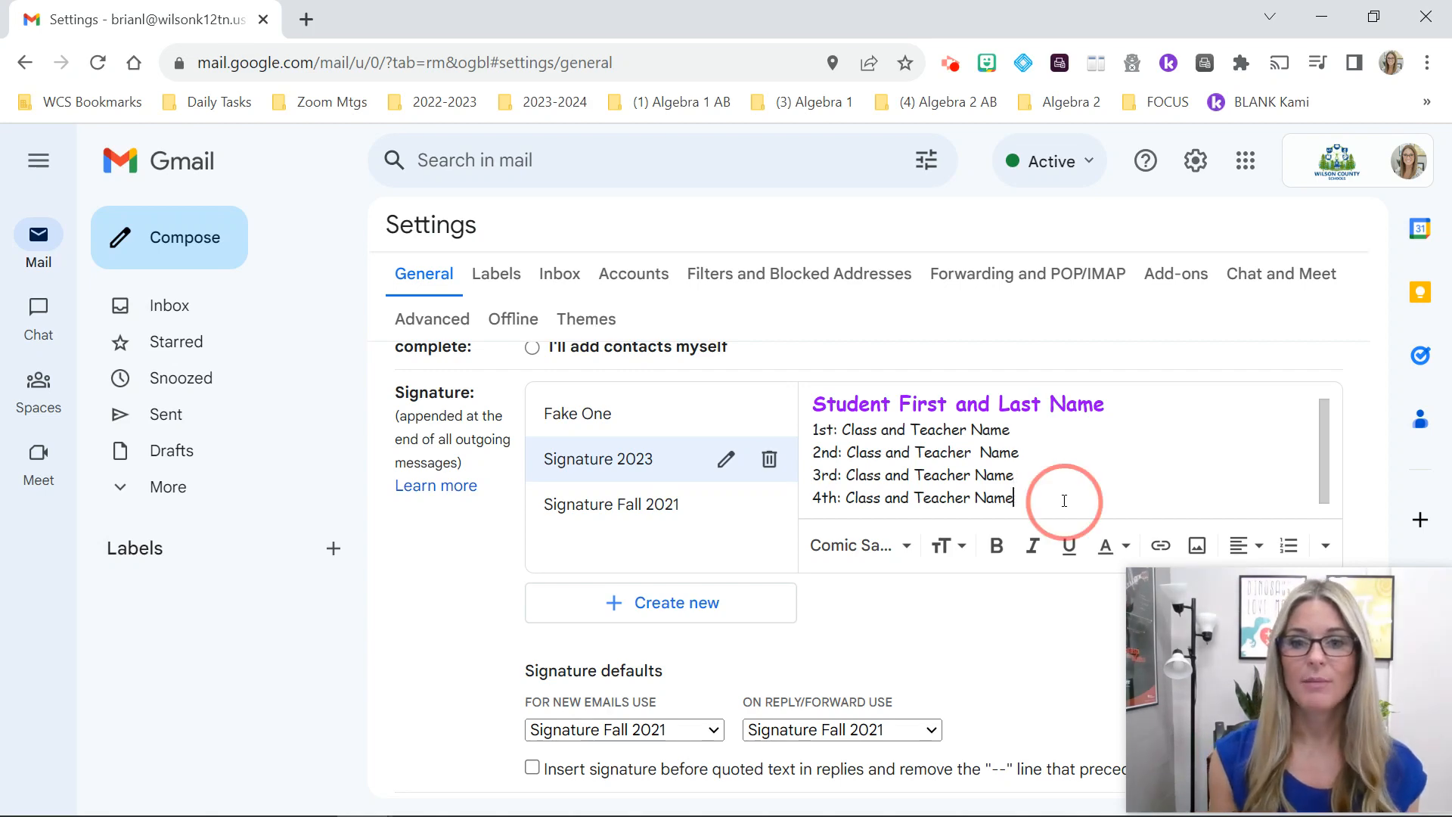
key(Return)
text(Focus)
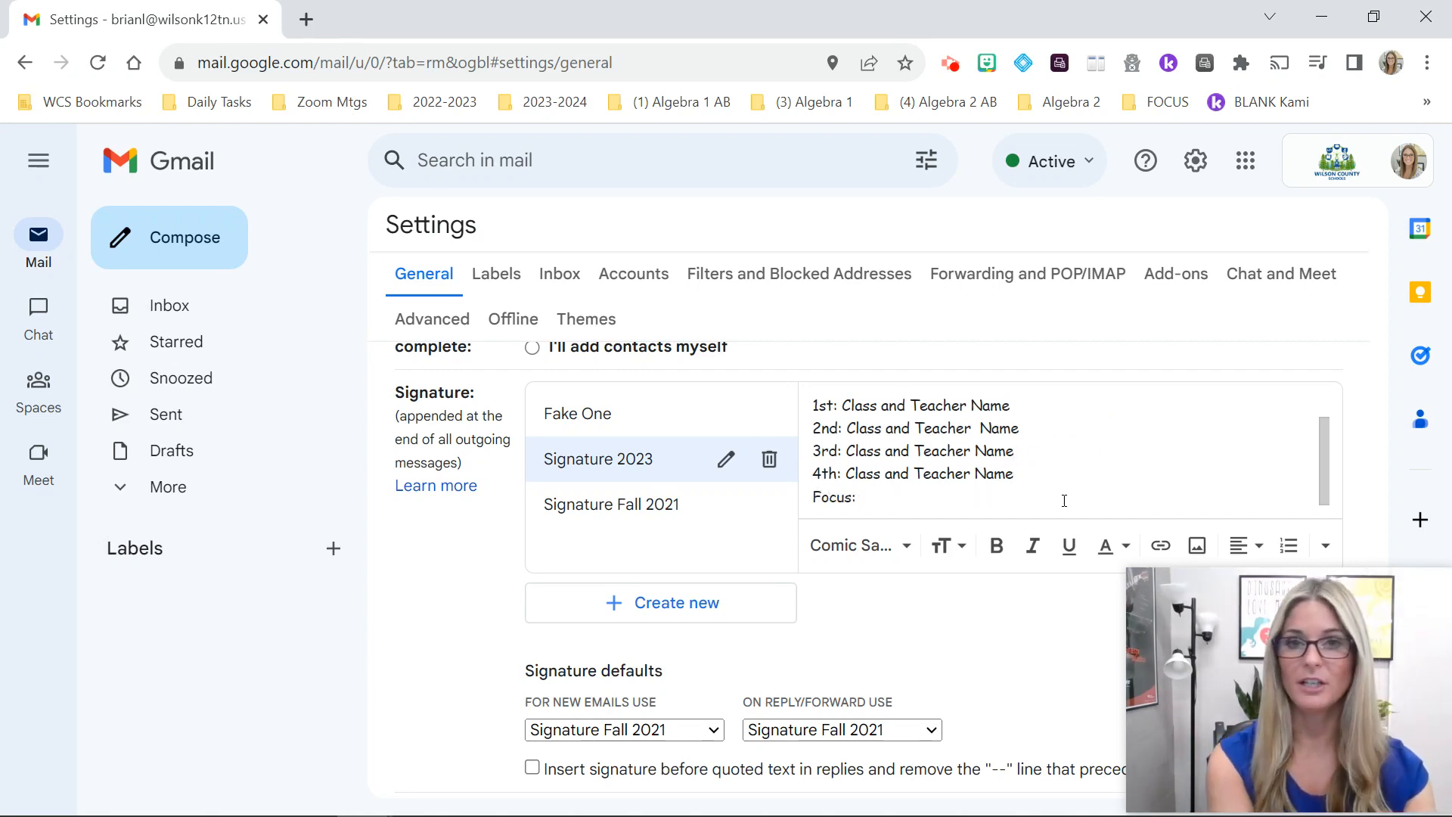
text(: Teacher Name)
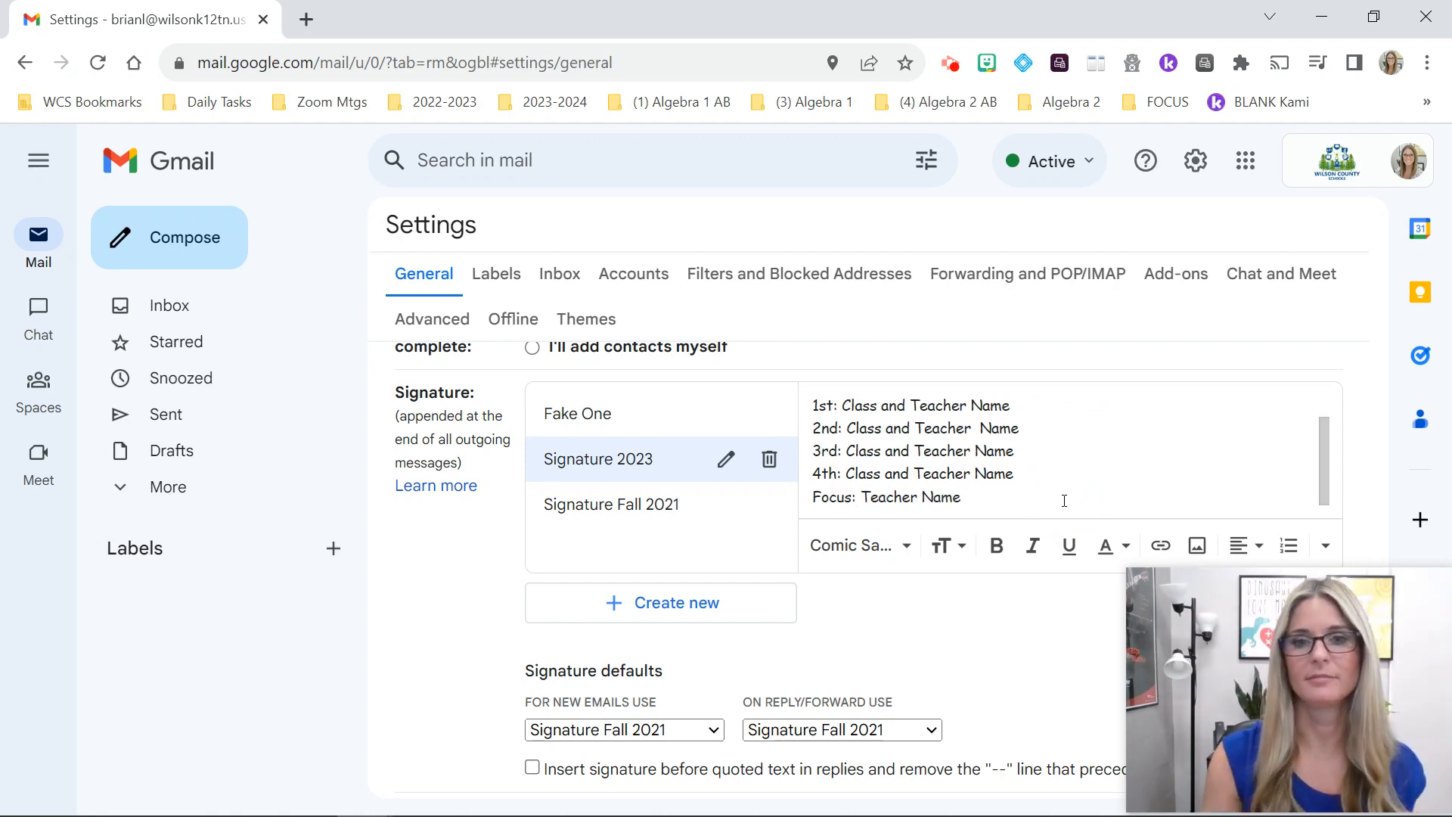
scroll(1064, 495, up, 1)
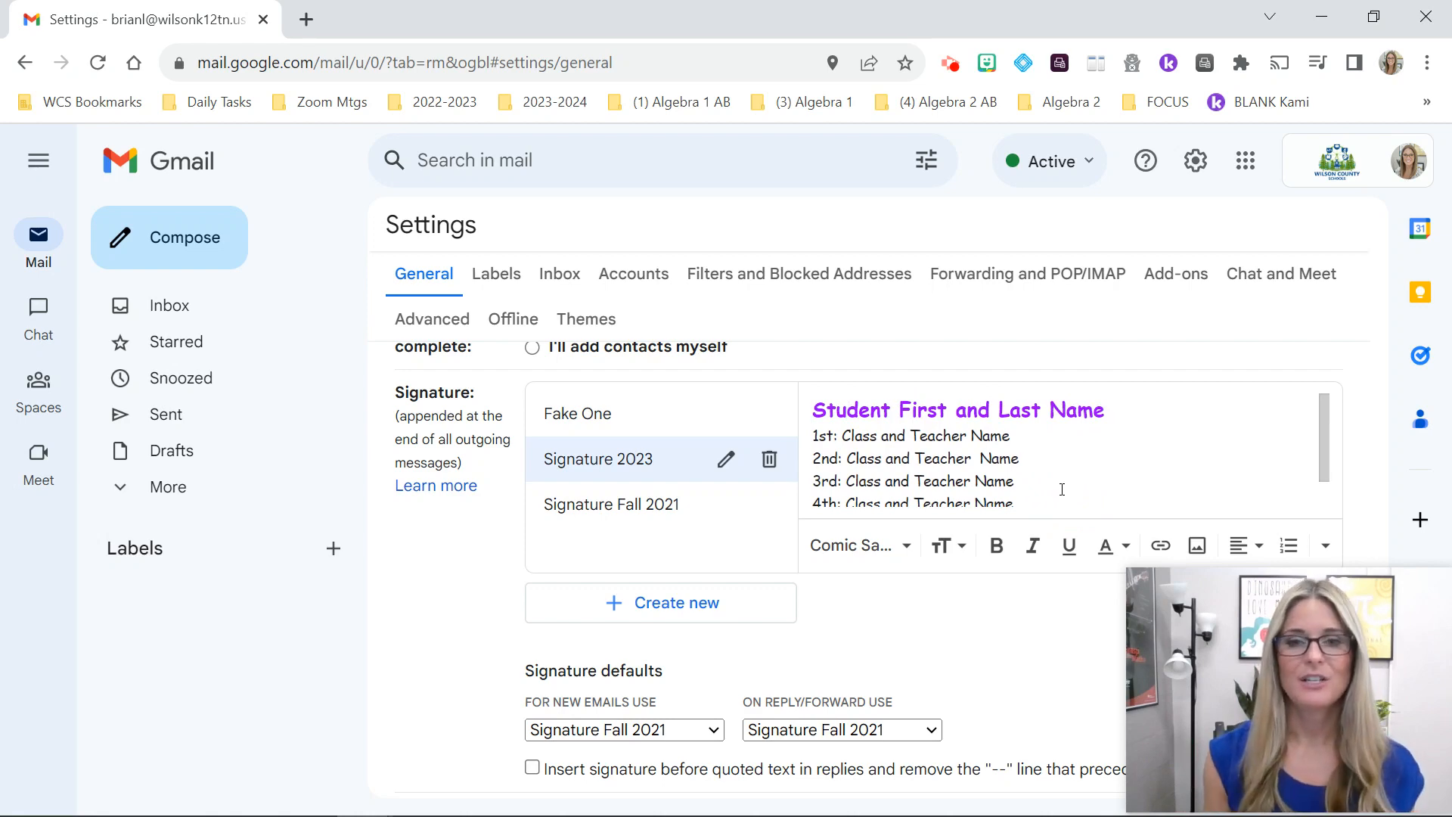
scroll(947, 612, down, 1)
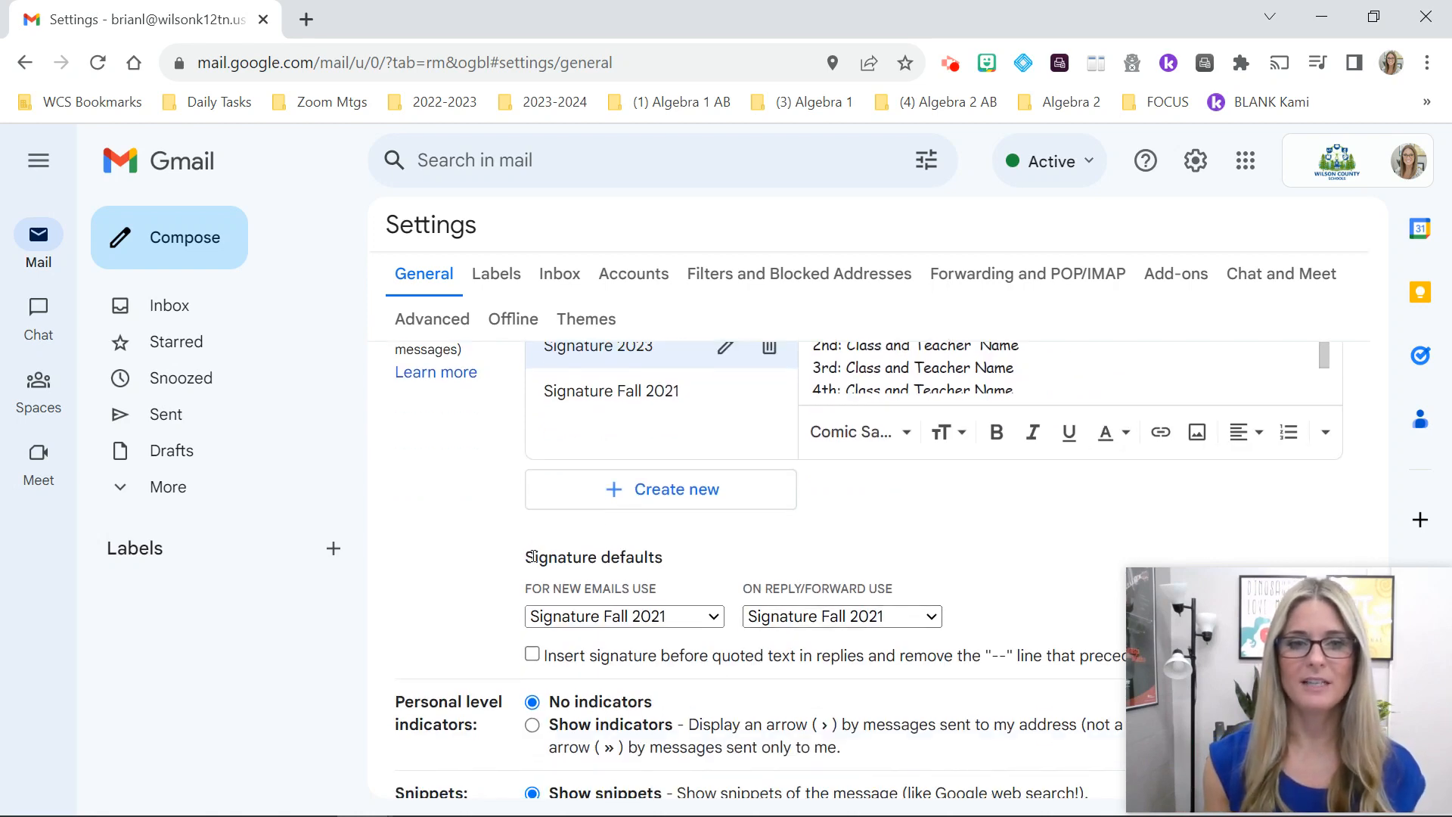
Step: Set Signature 2023 as default for new emails and replies/forwards, then save changes
drag(526, 558, 662, 554)
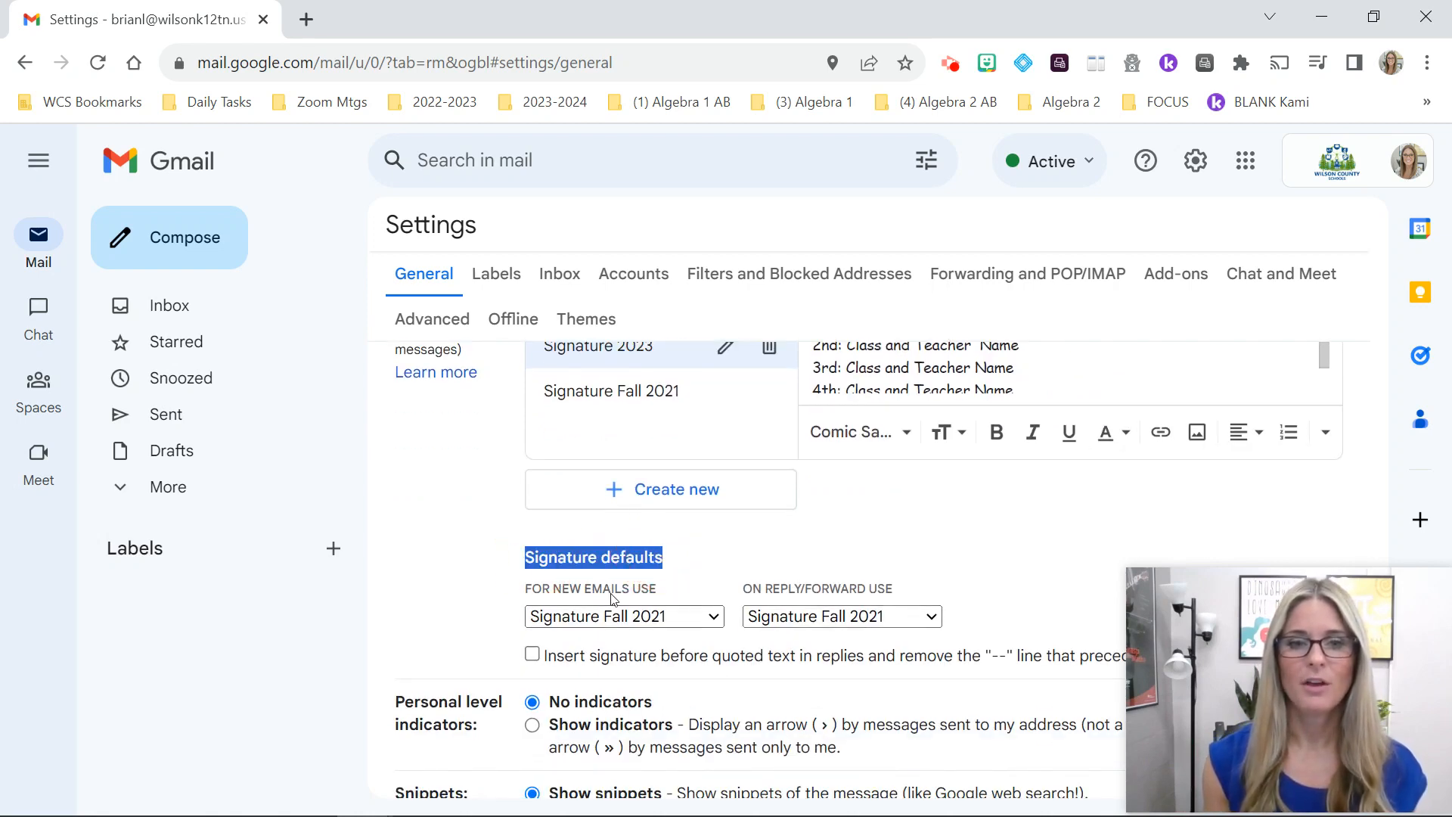
click(678, 618)
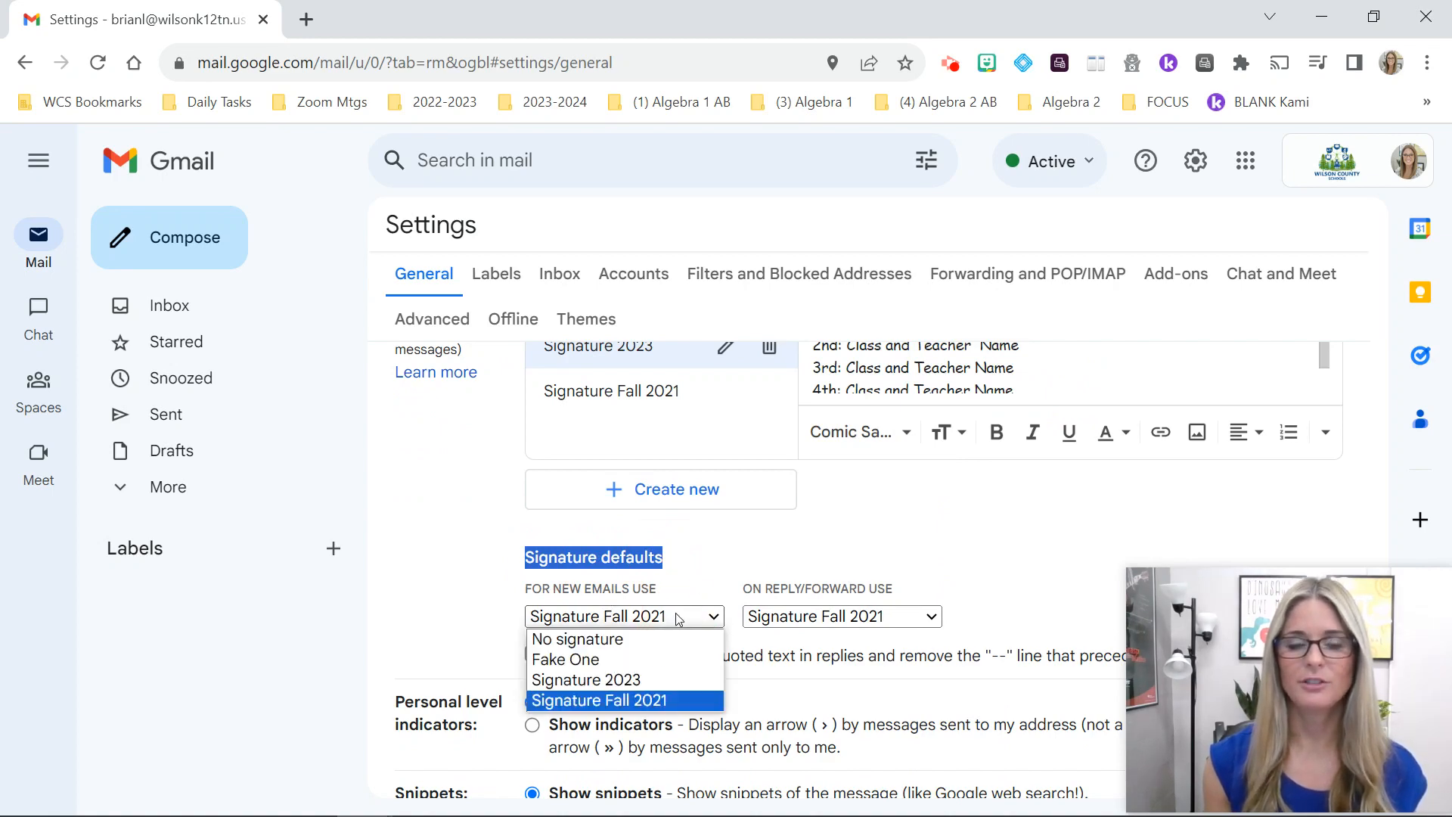
click(624, 680)
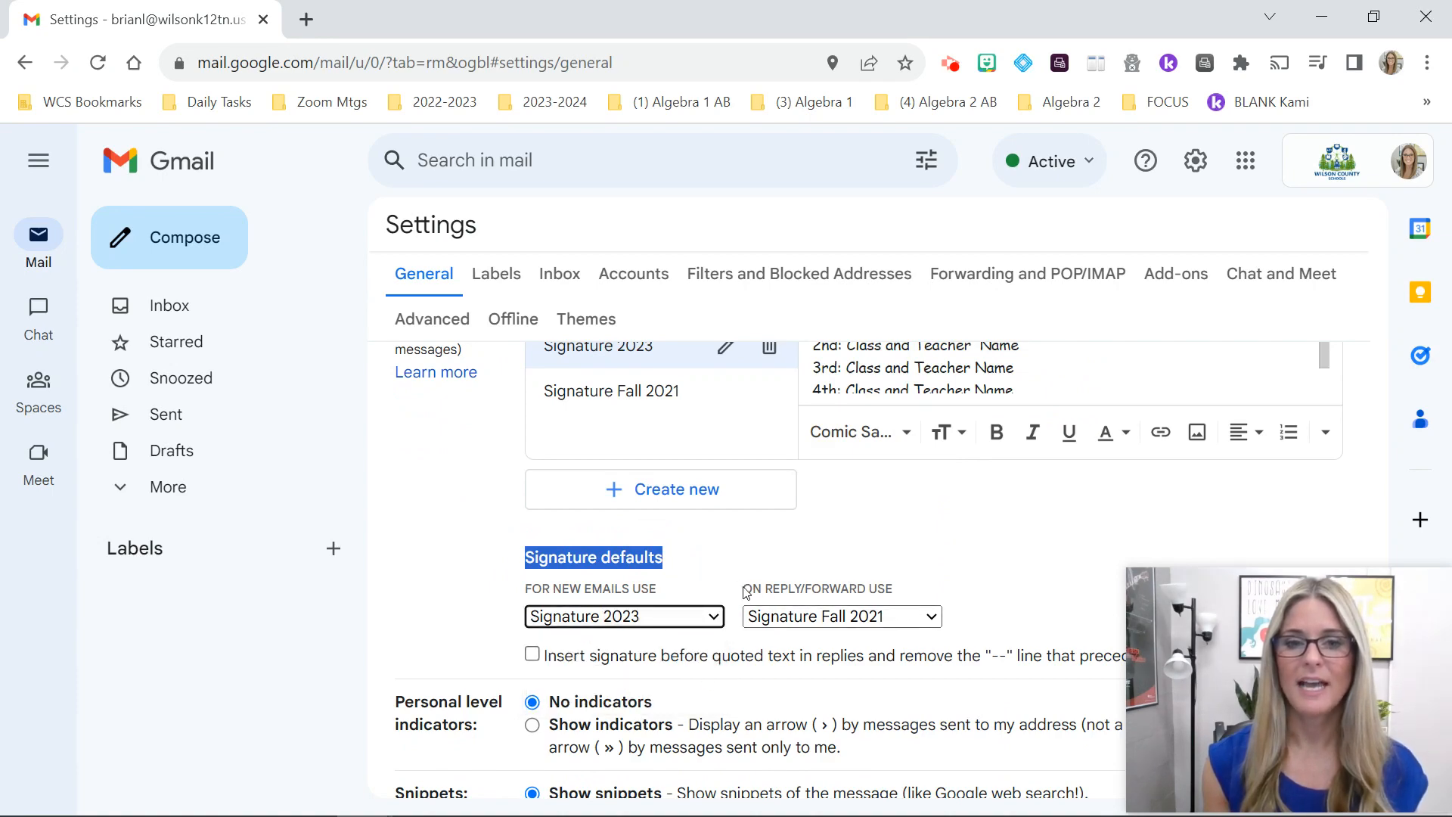
mouse_move(744, 589)
mouse_down()
mouse_move(915, 591)
mouse_move(901, 640)
mouse_up()
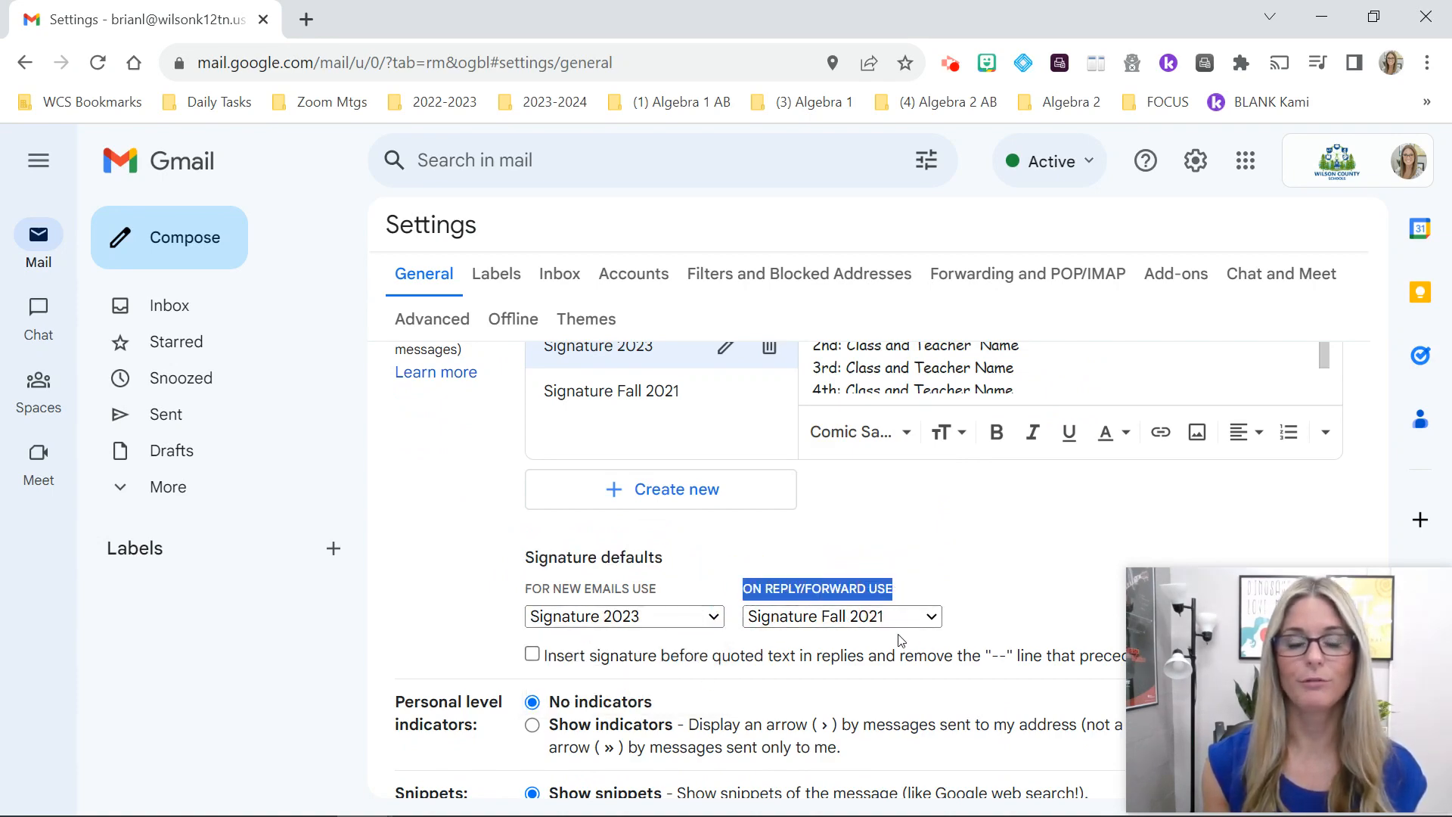
click(846, 619)
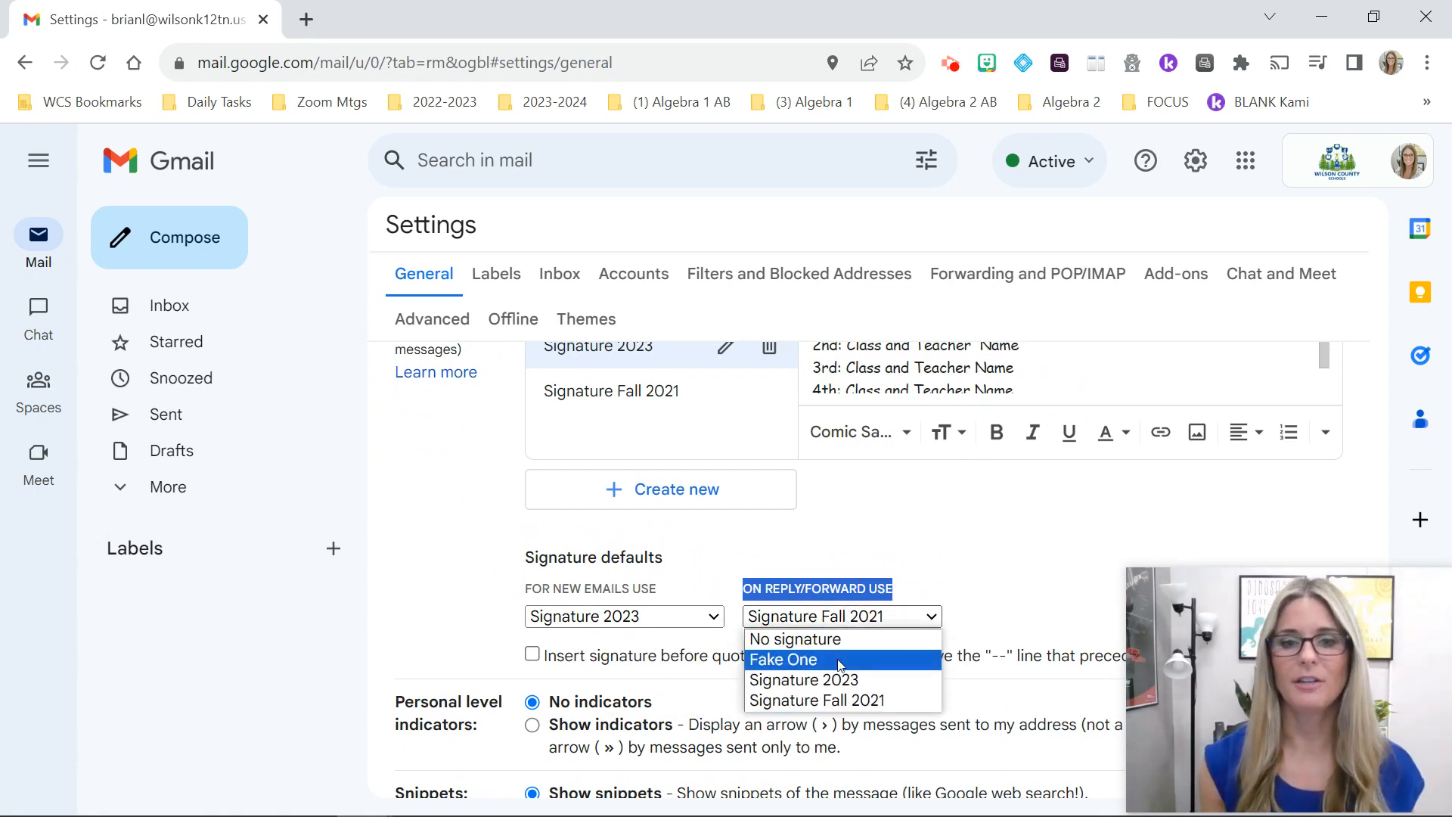
click(841, 679)
click(933, 588)
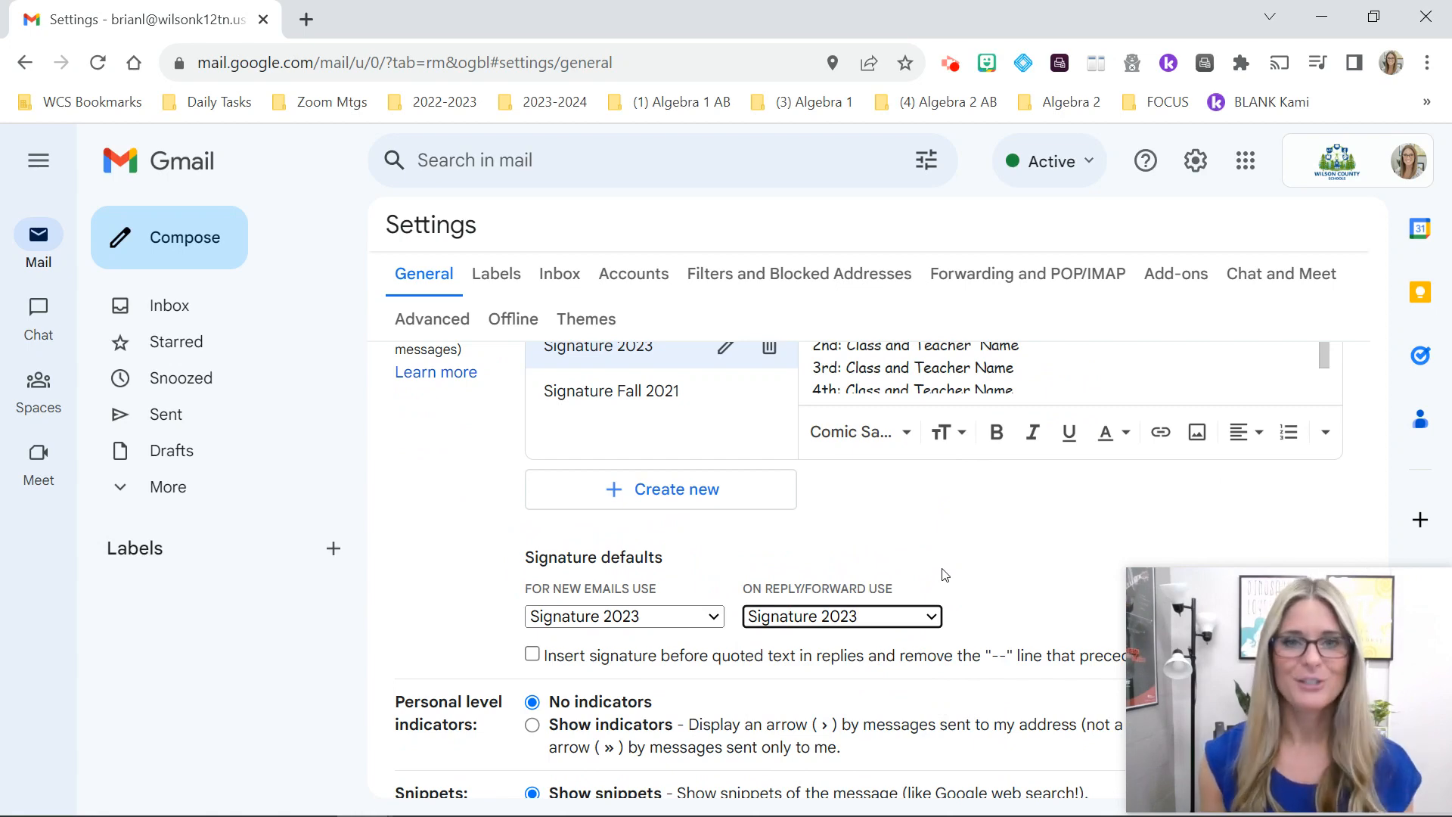
scroll(945, 575, down, 8)
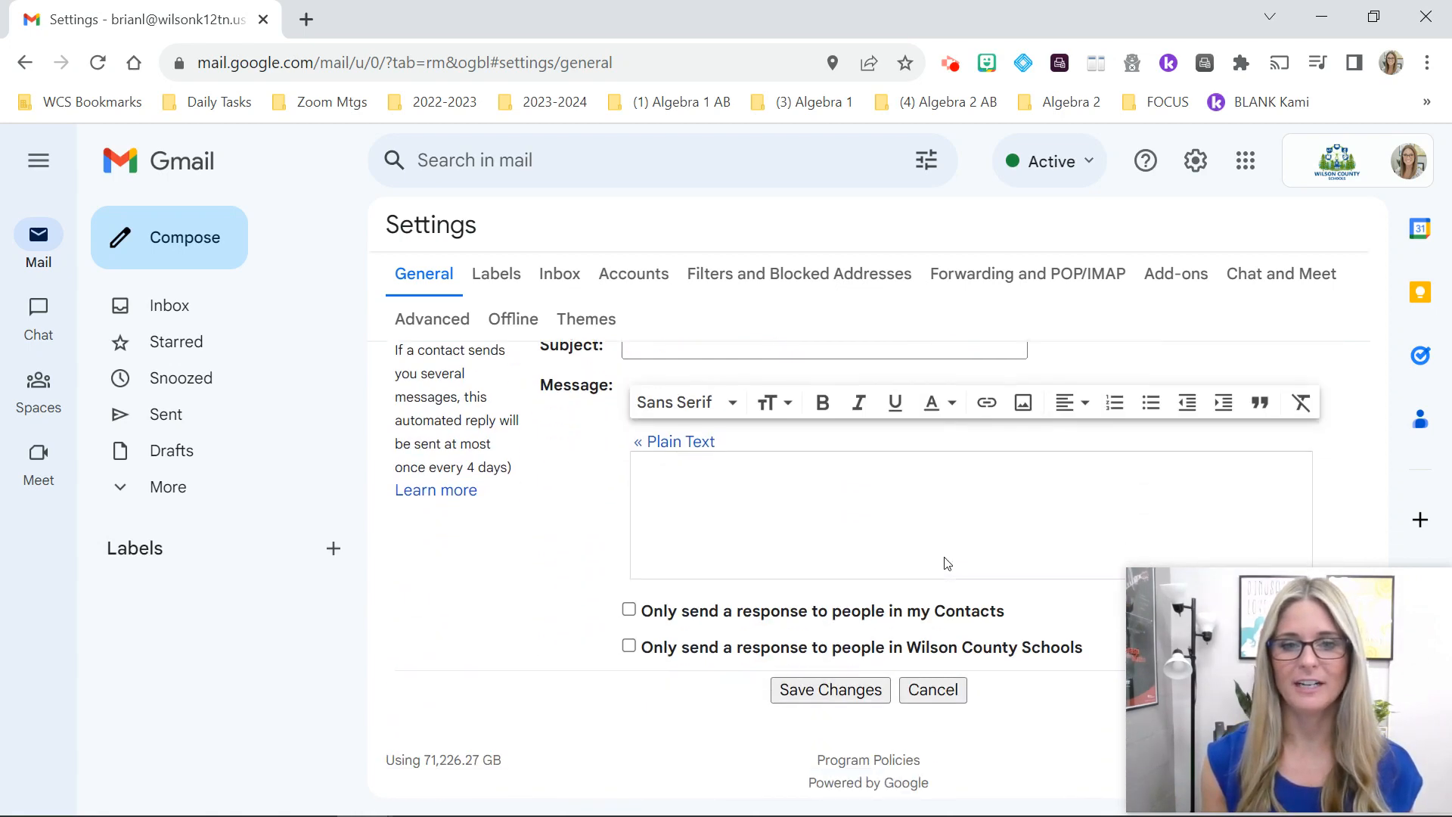
click(816, 675)
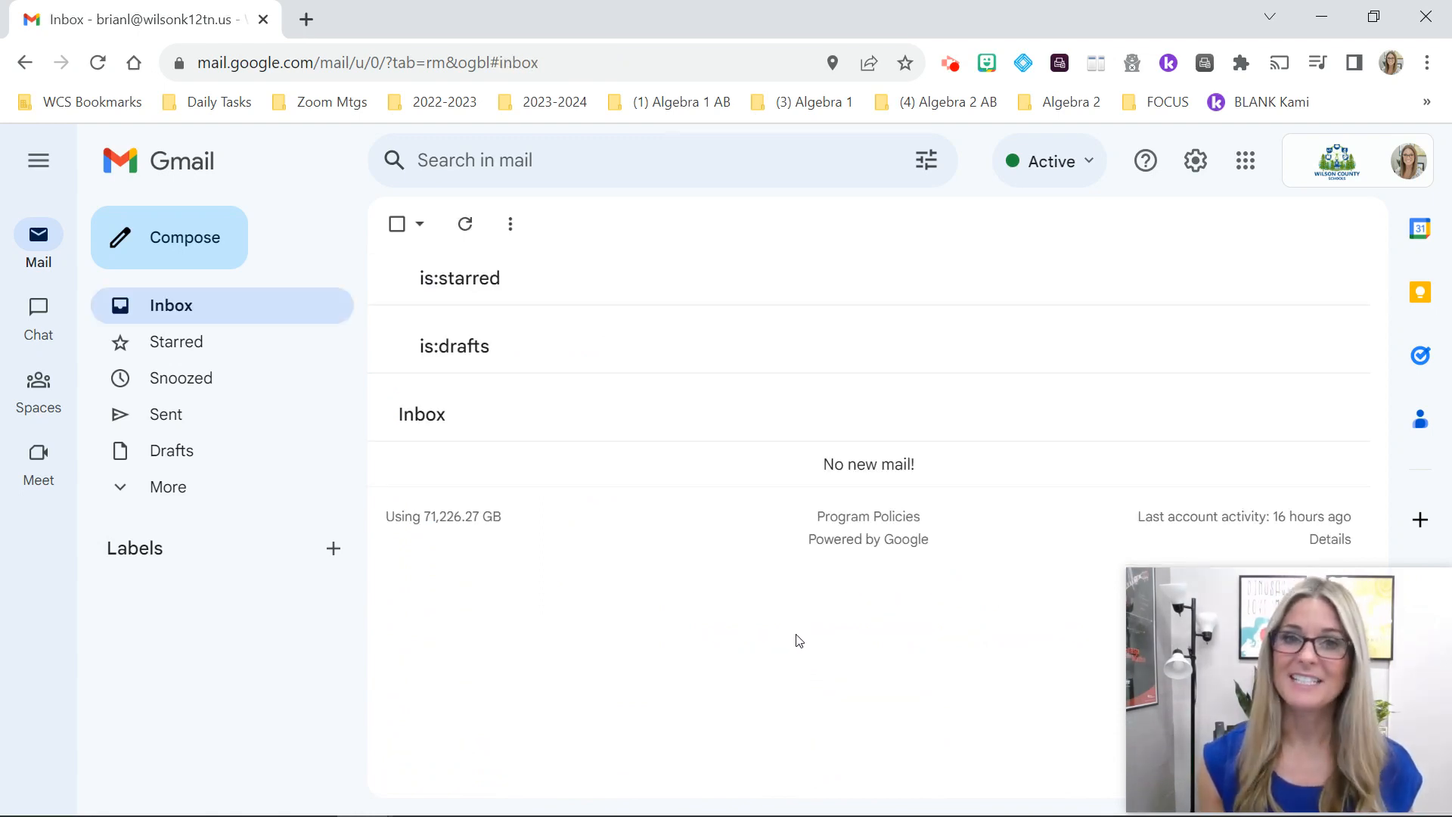
Step: Compose a new message, dismiss the scheduling tip, and place the cursor above the signature
click(174, 245)
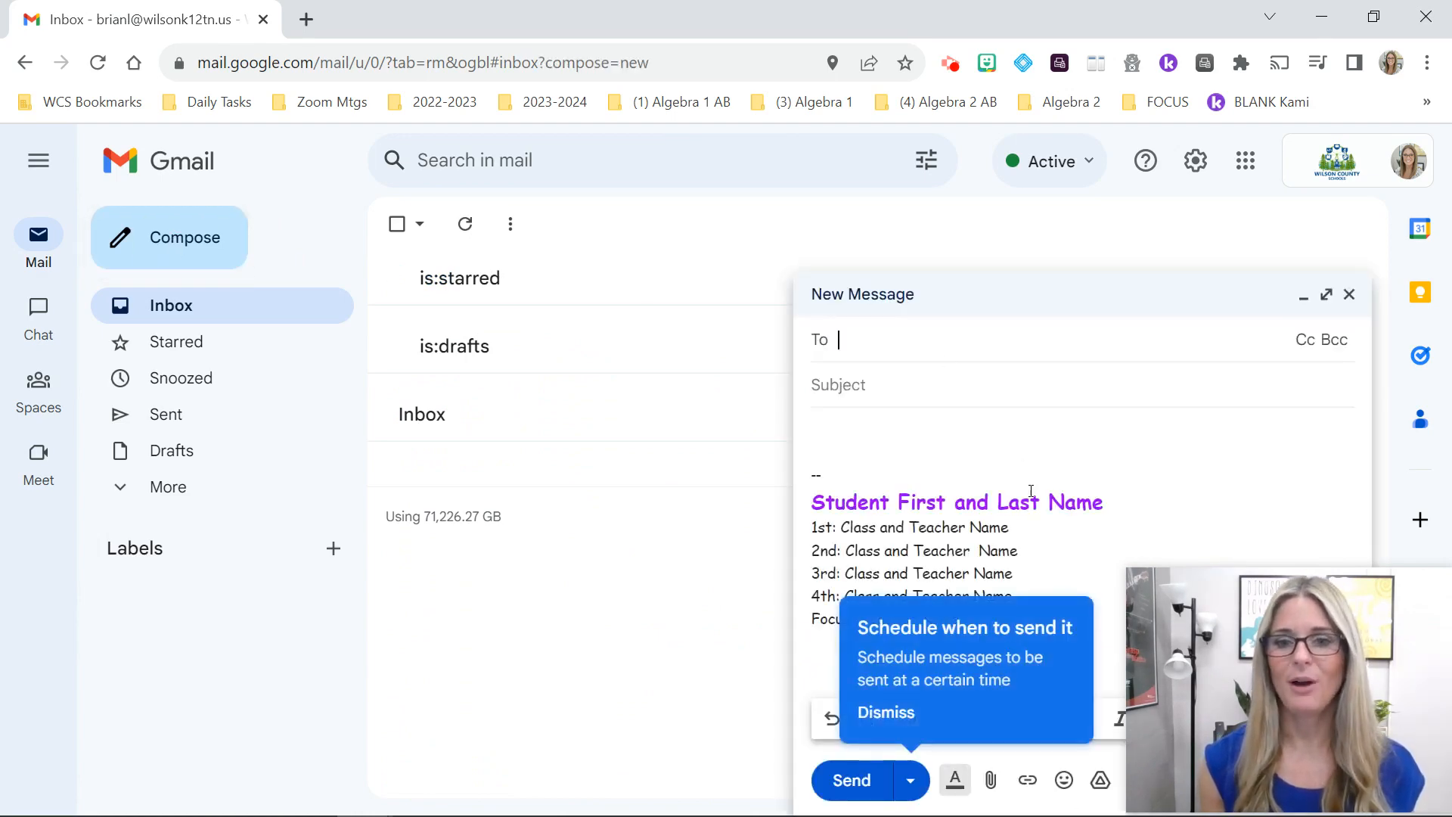
click(1043, 434)
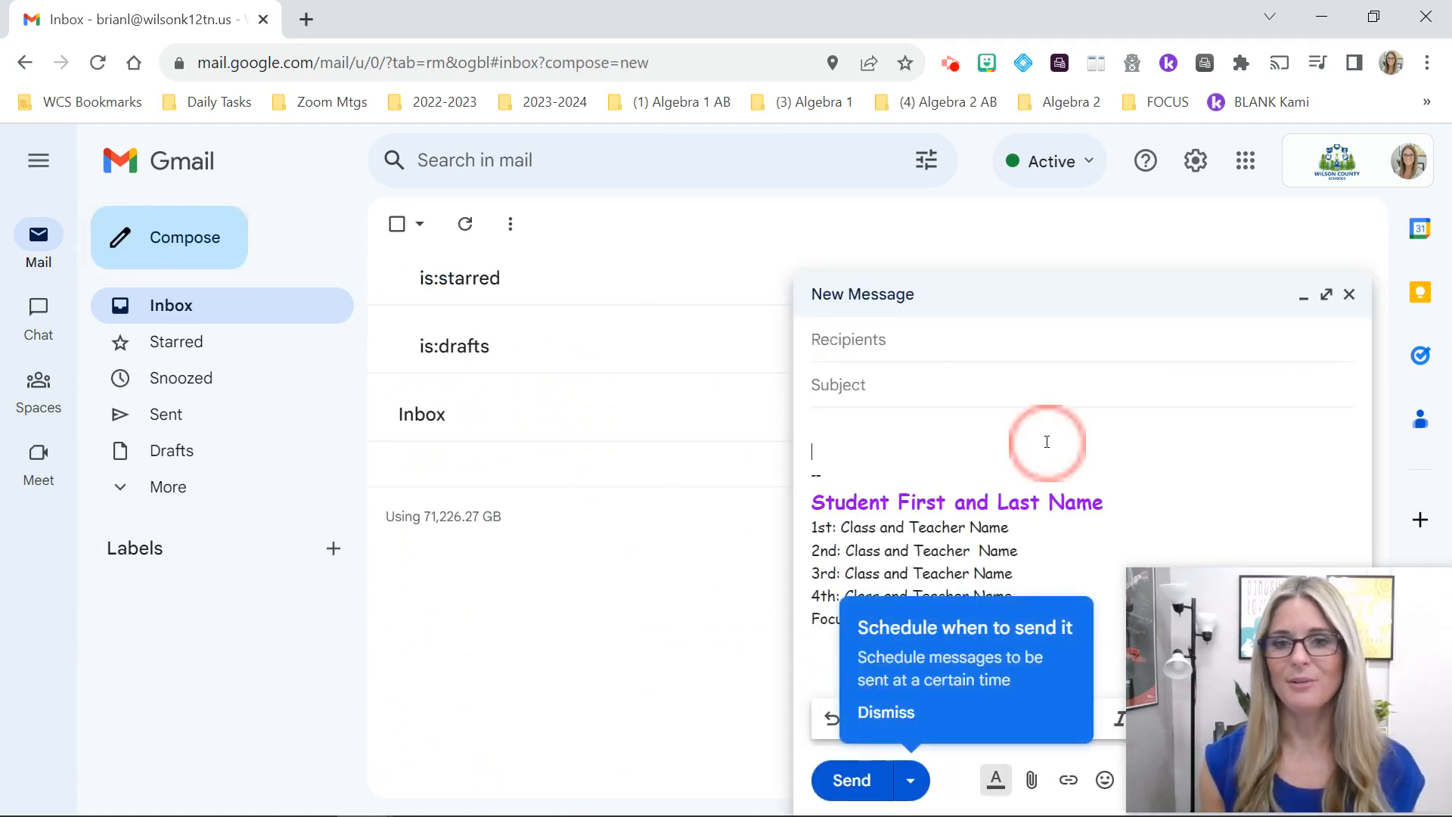
click(887, 714)
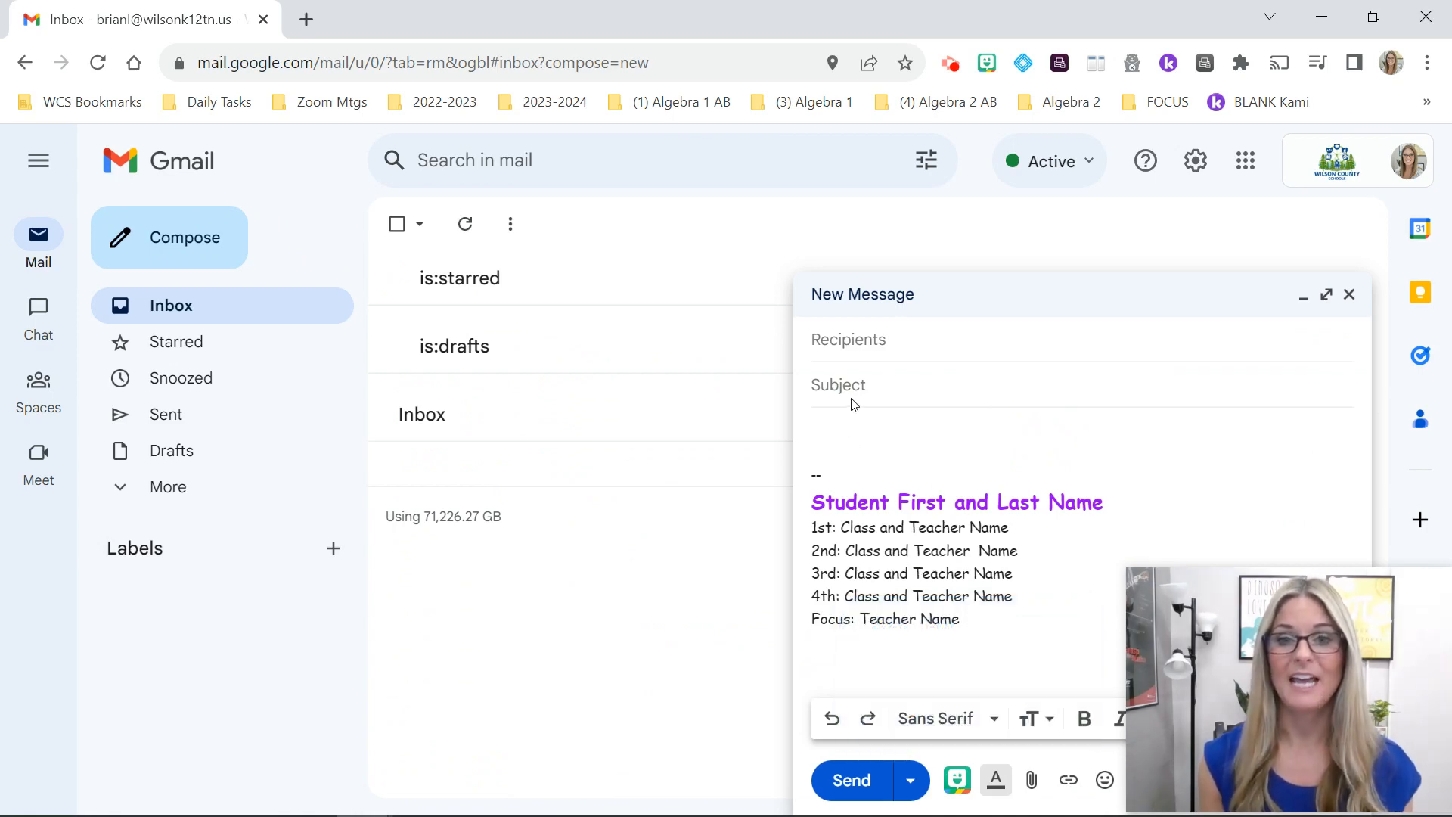
click(845, 436)
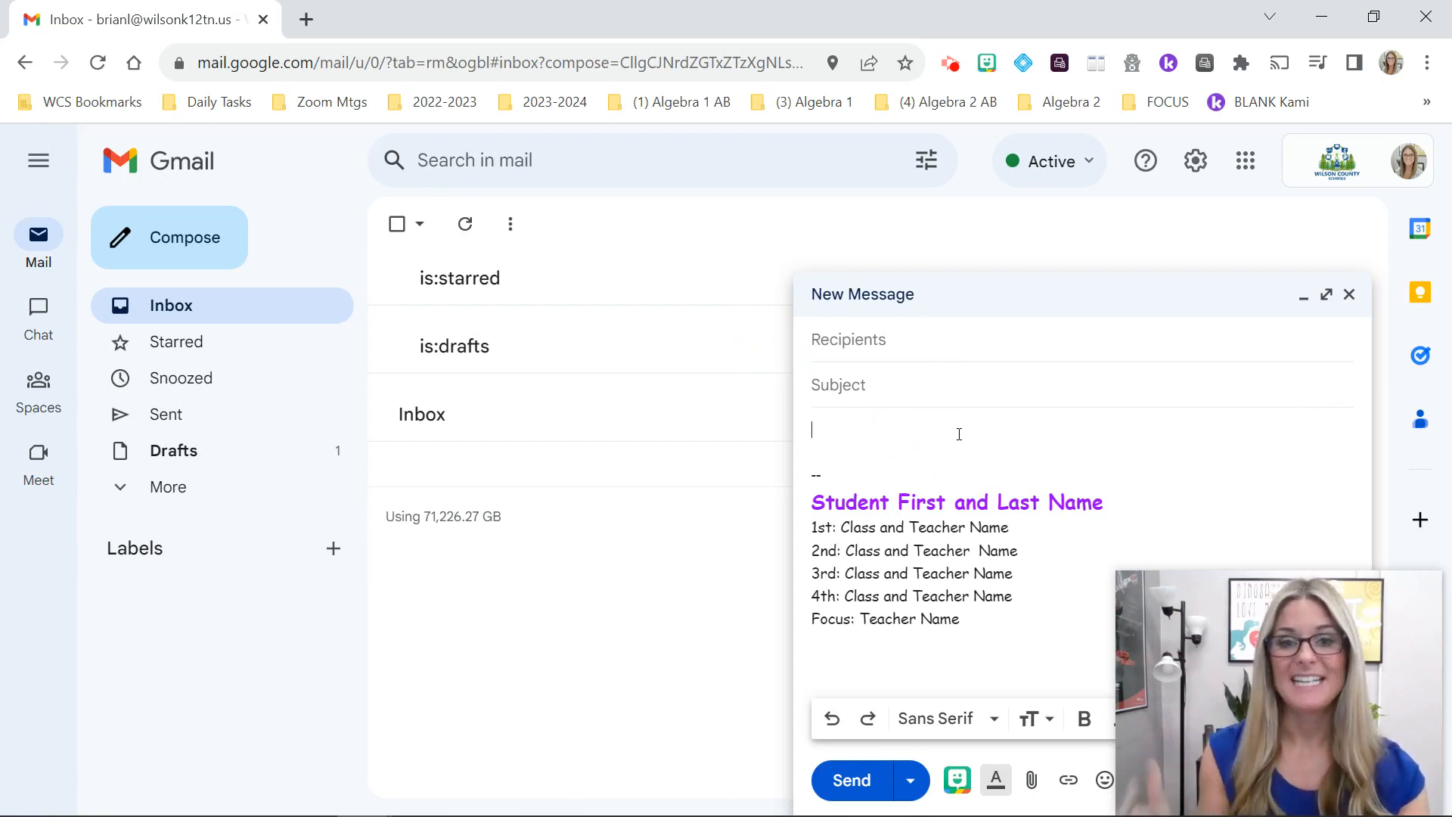
Step: Address the message to the recipient's school e-mail address
click(865, 333)
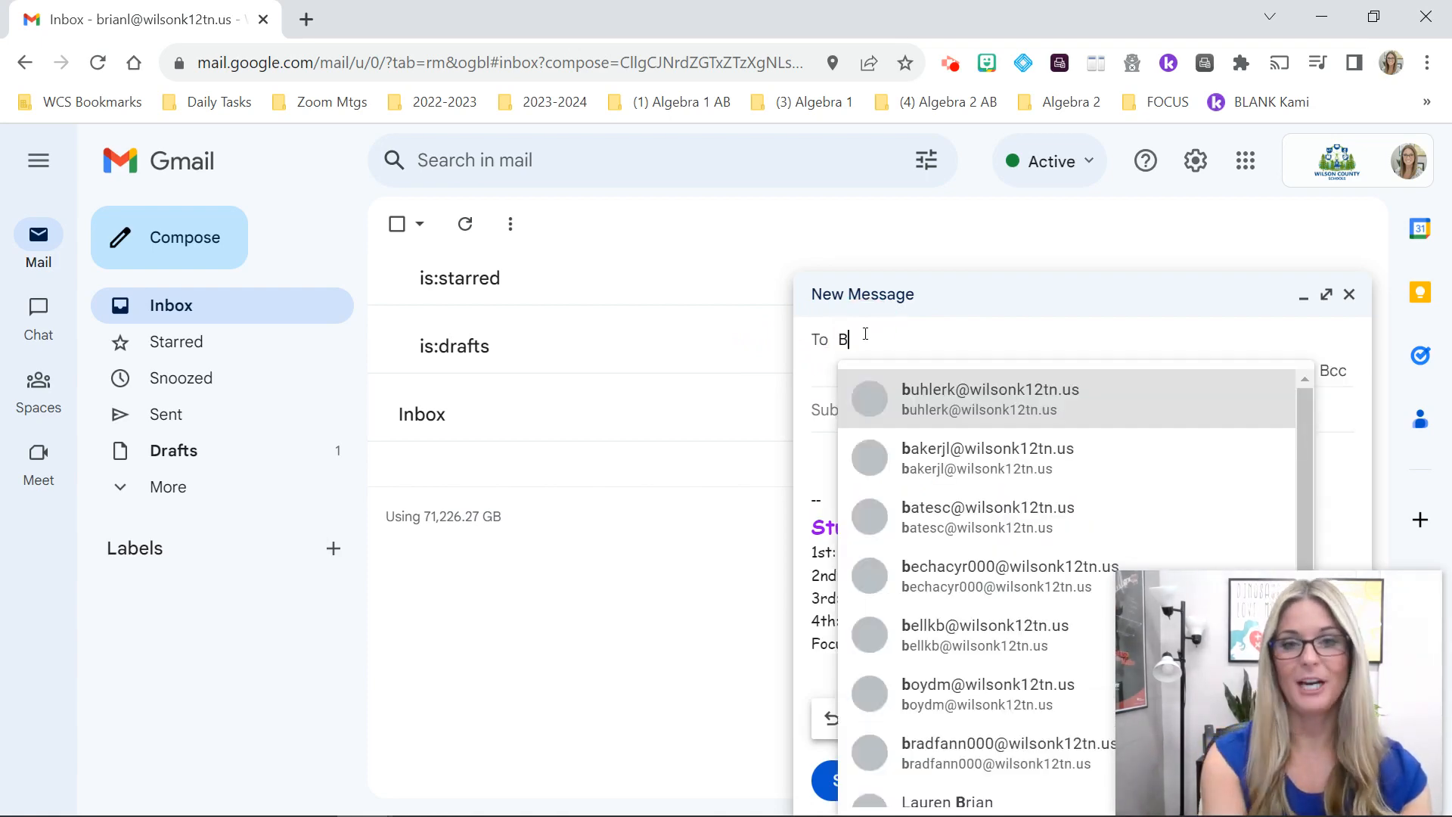
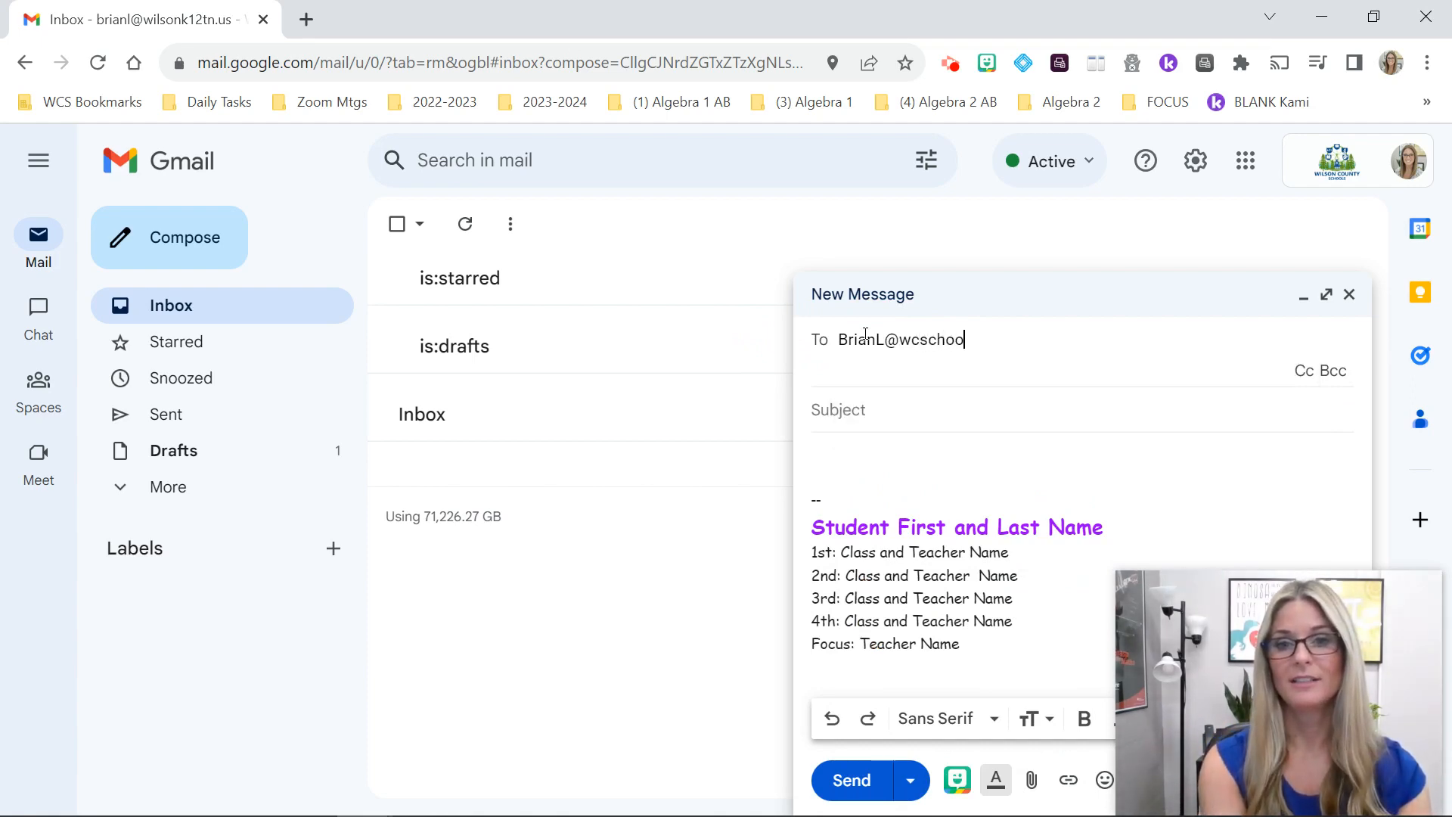
click(923, 460)
Step: Enter the subject 'About Me' and close the message to keep it as a draft
click(862, 386)
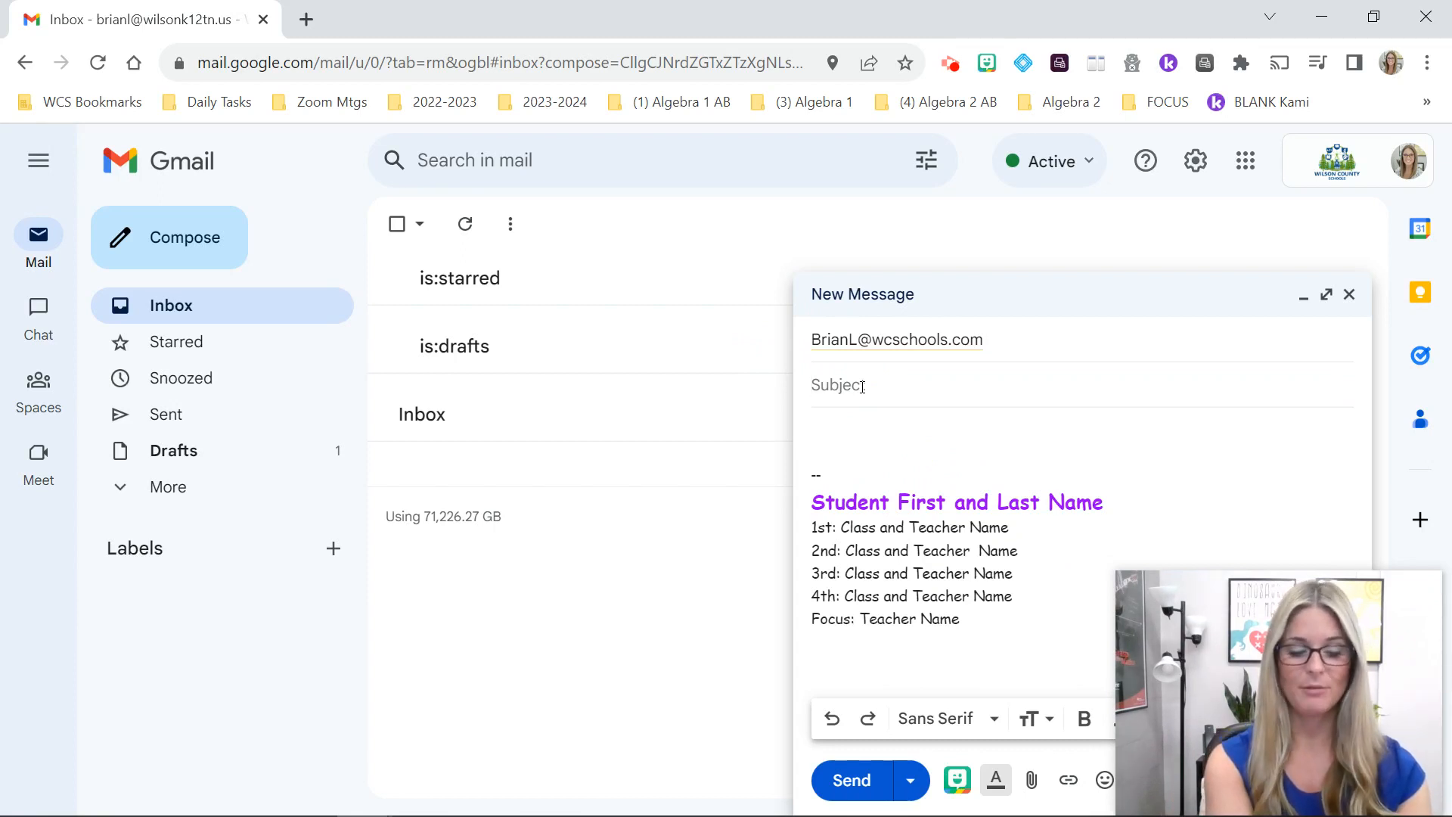
text(About Me)
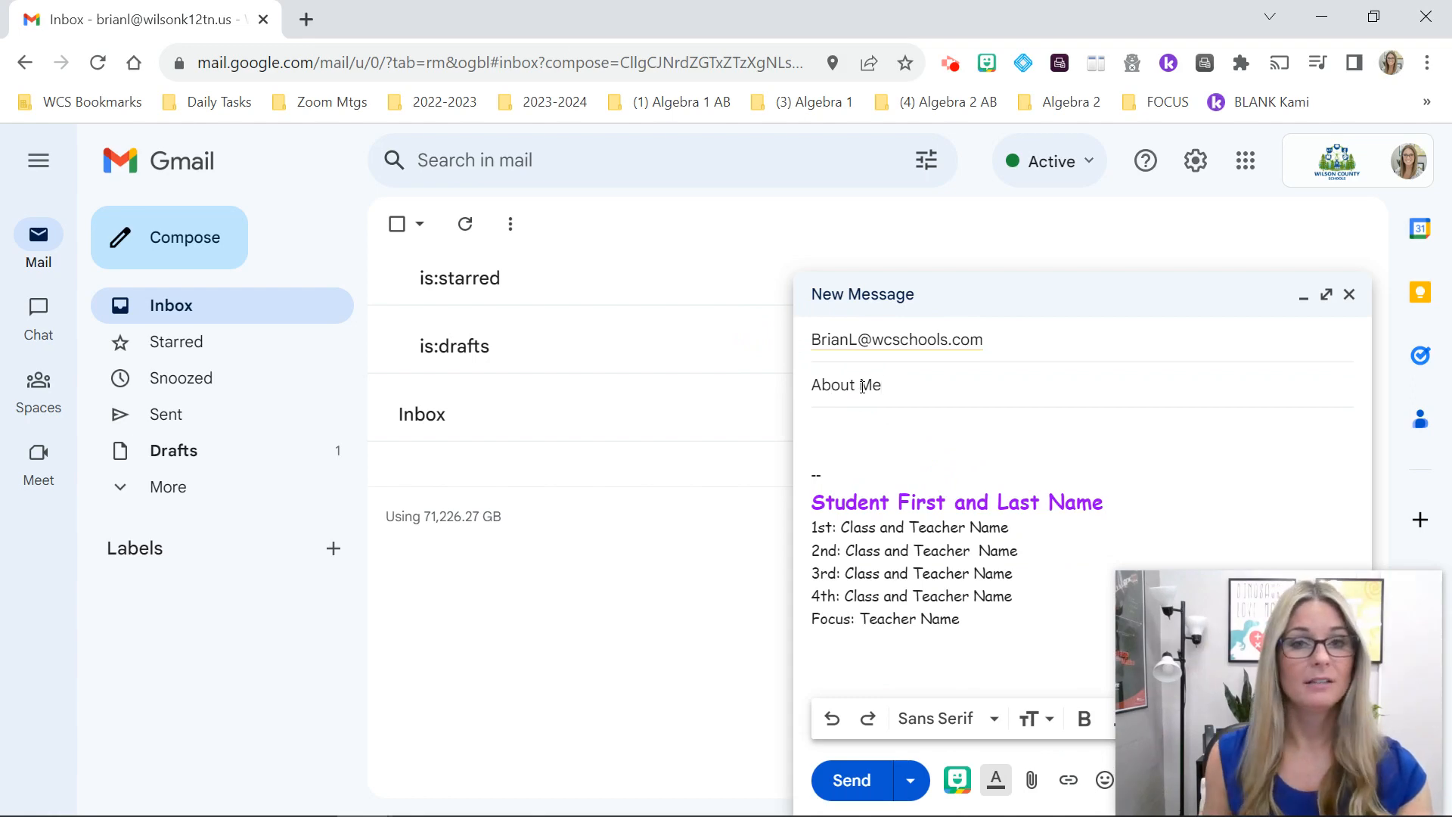
click(831, 427)
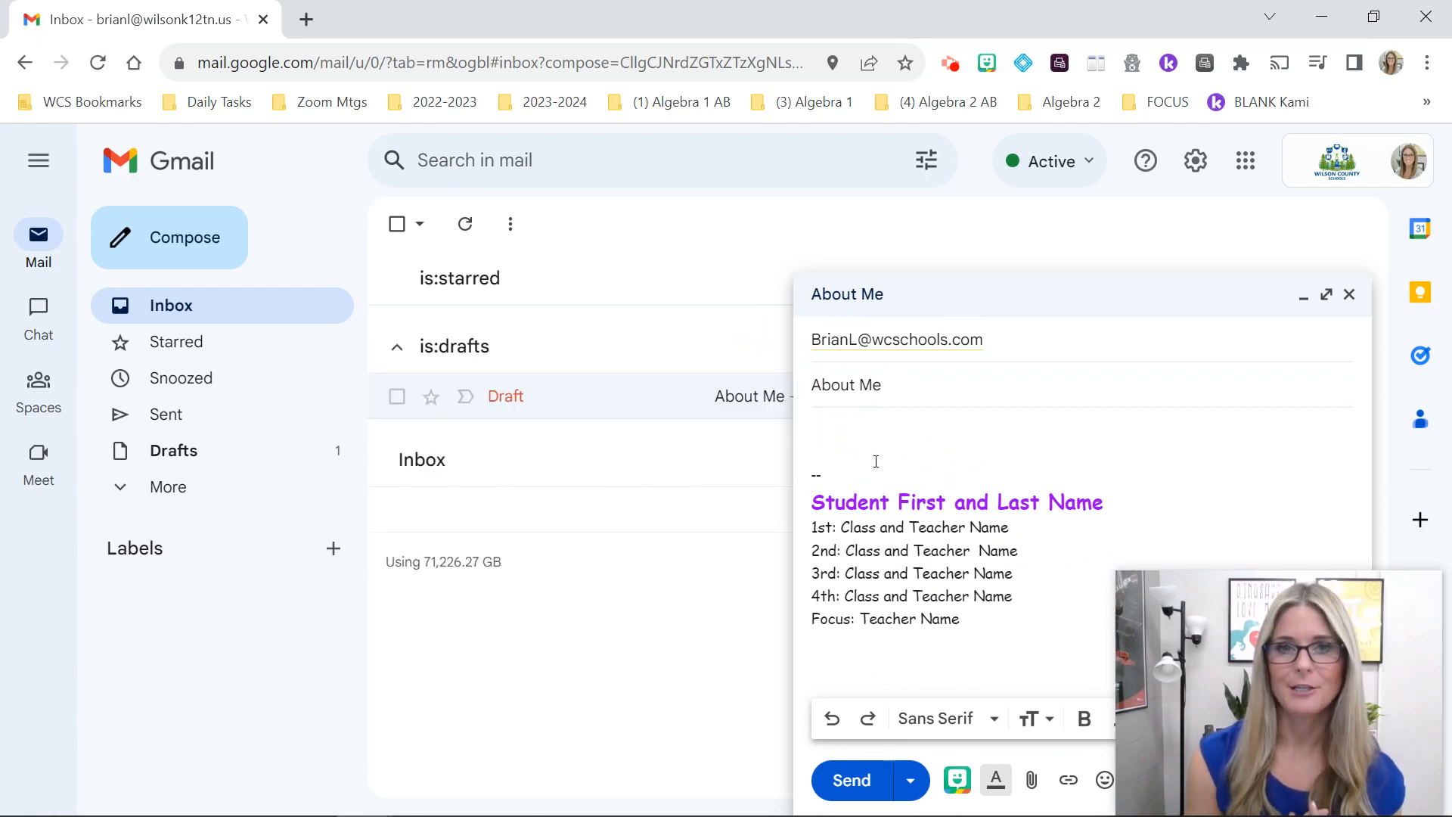
click(835, 428)
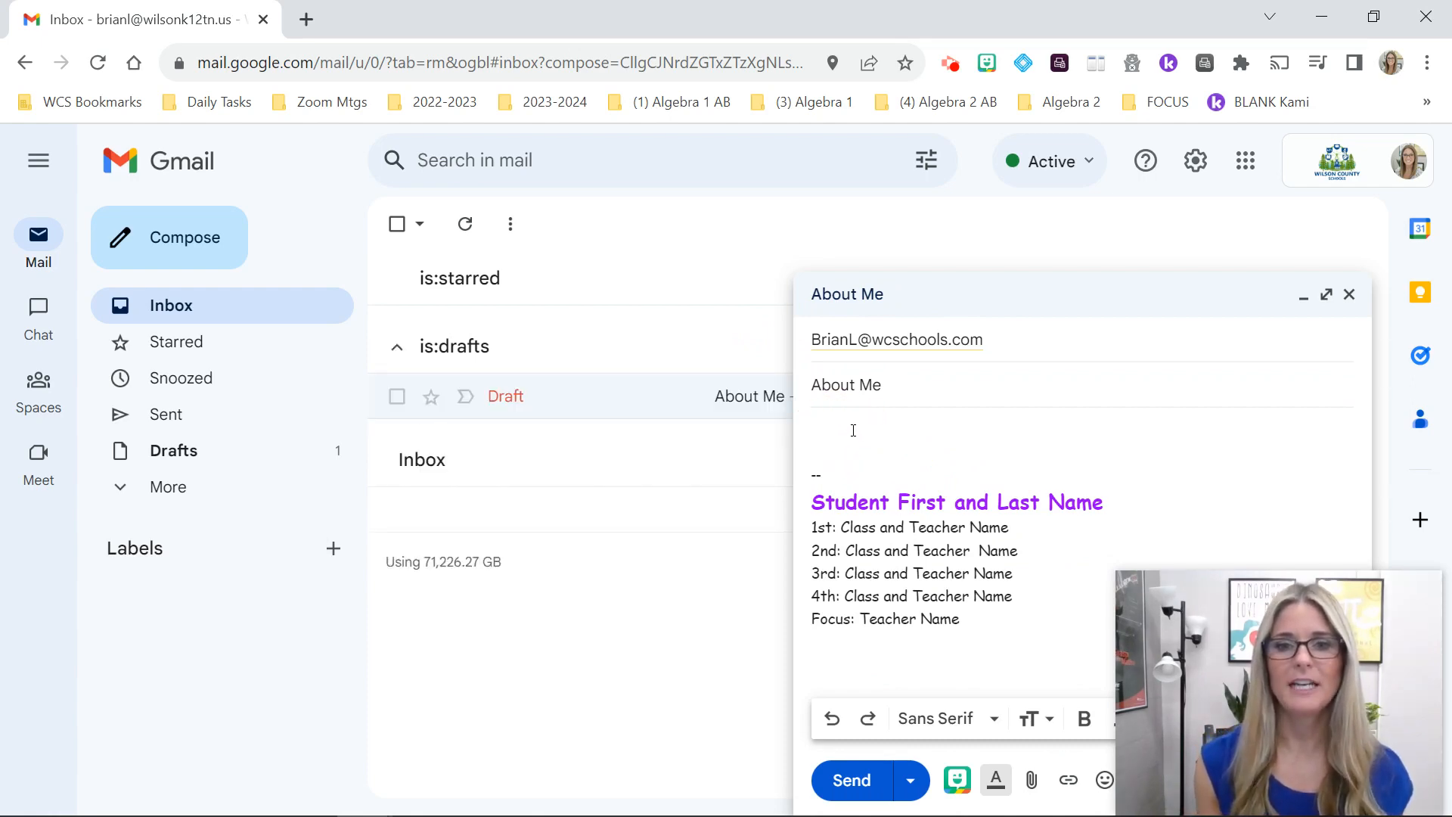
drag(887, 393, 803, 388)
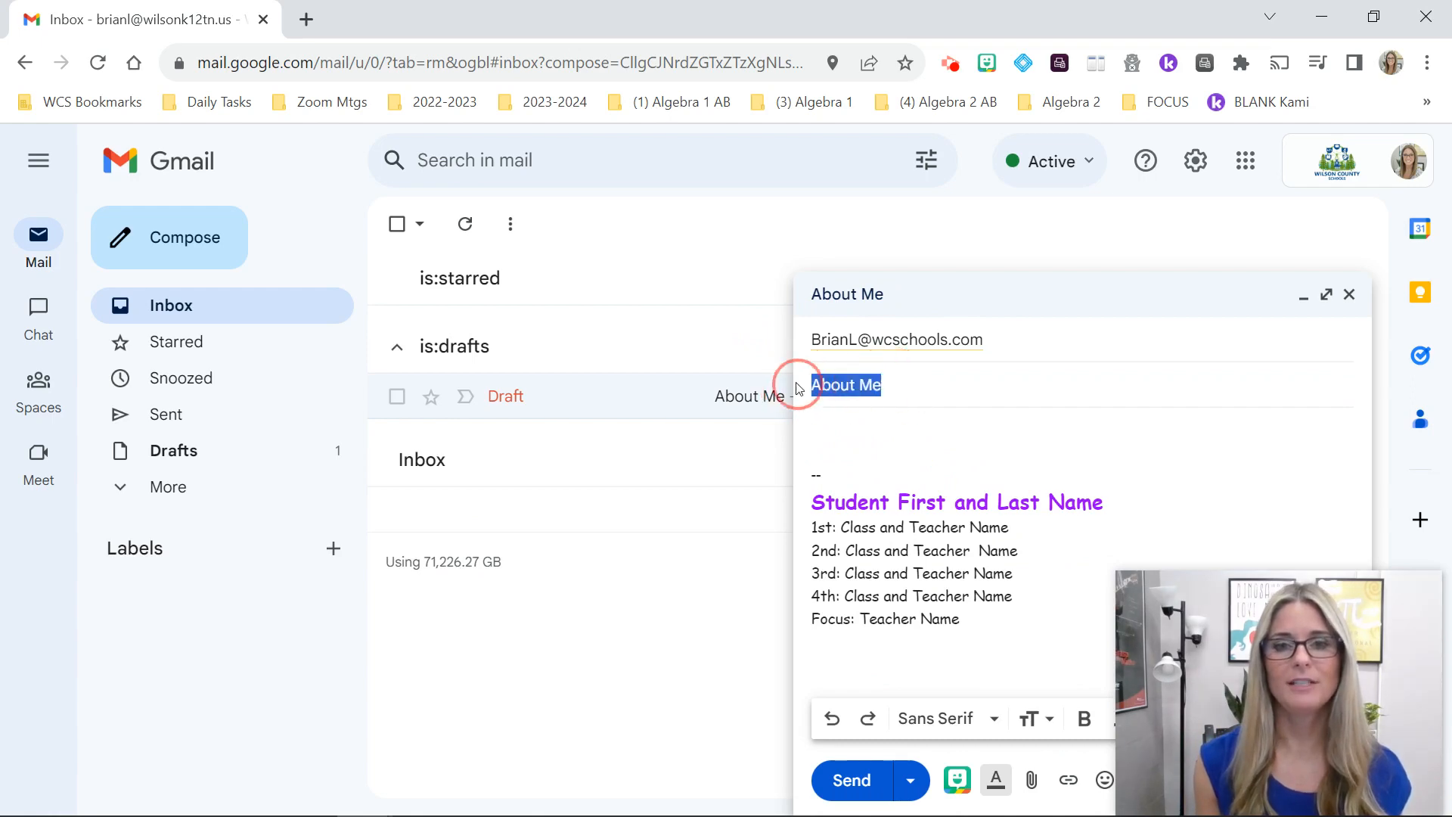
click(848, 430)
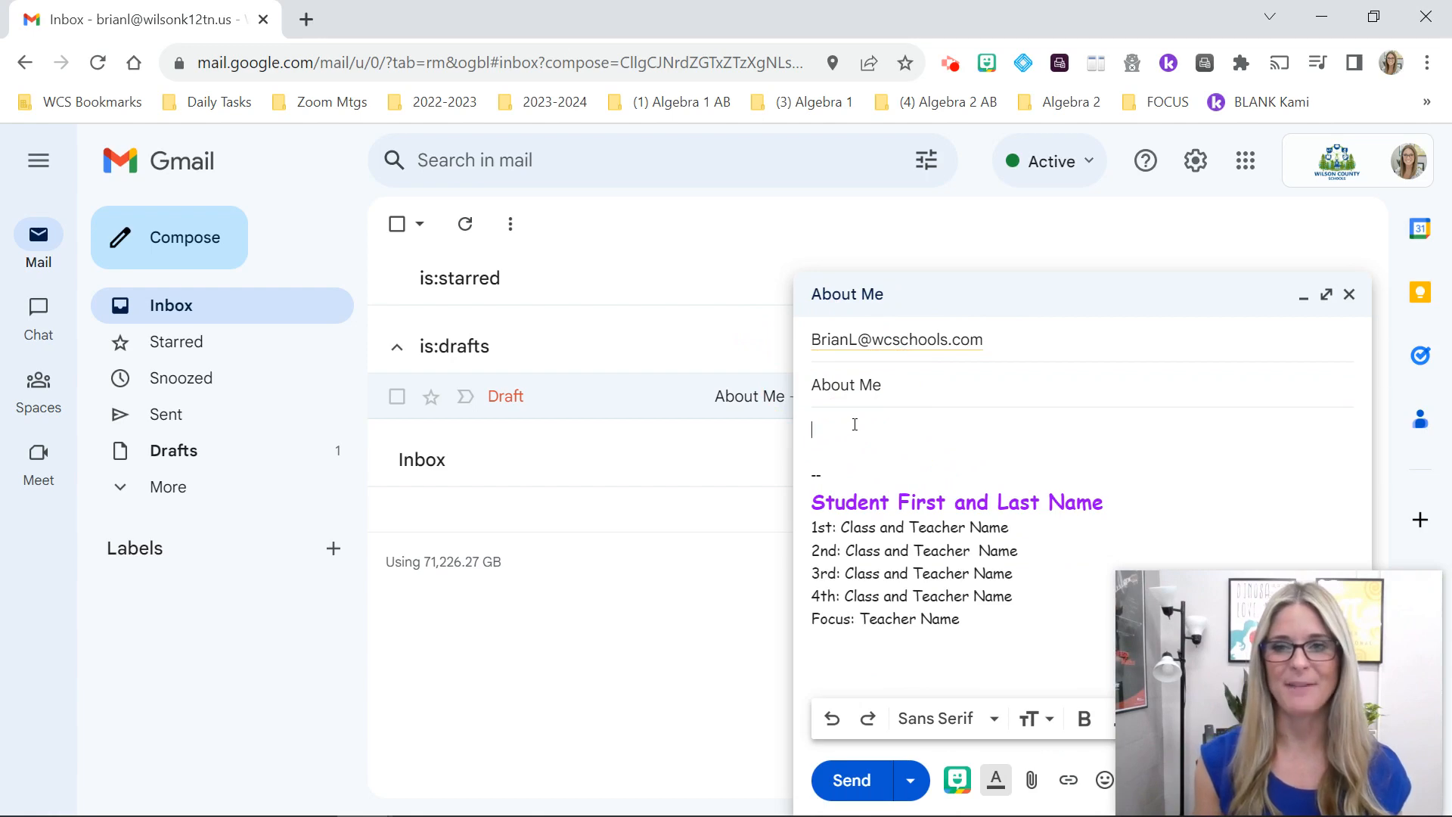
click(1349, 295)
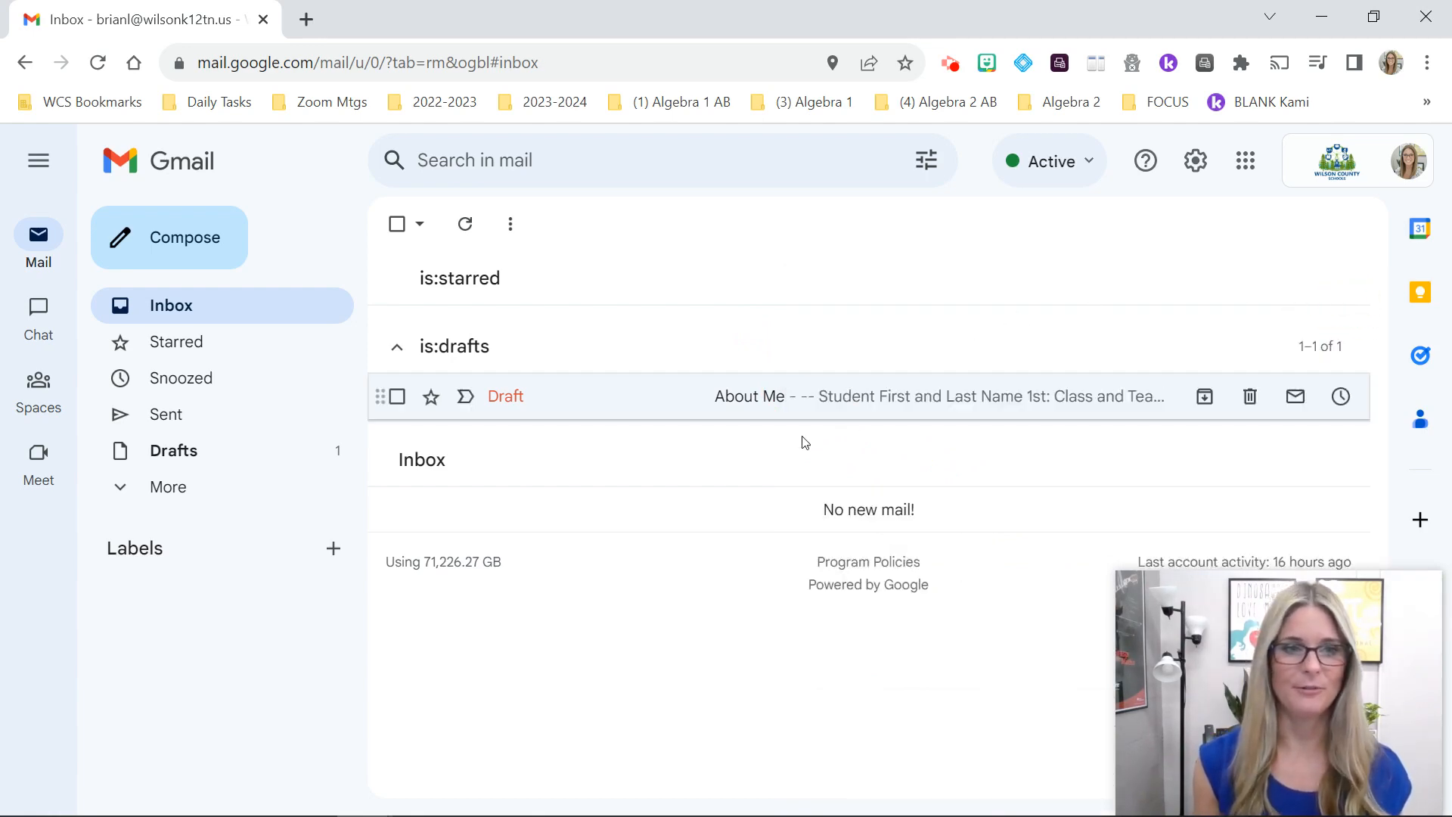
Step: Create a label named 'Math Class' with no parent label
click(332, 550)
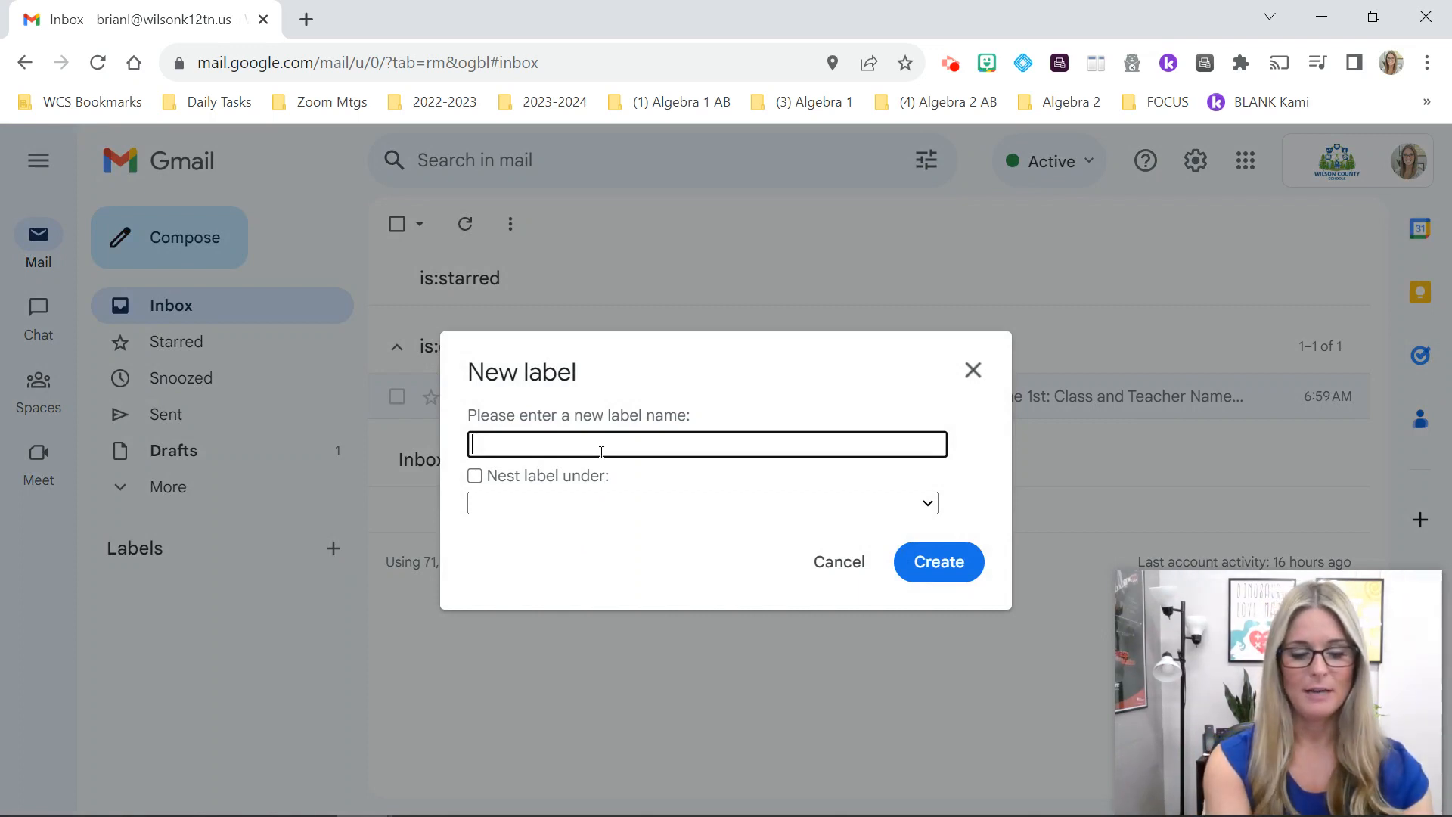
text(Math Class)
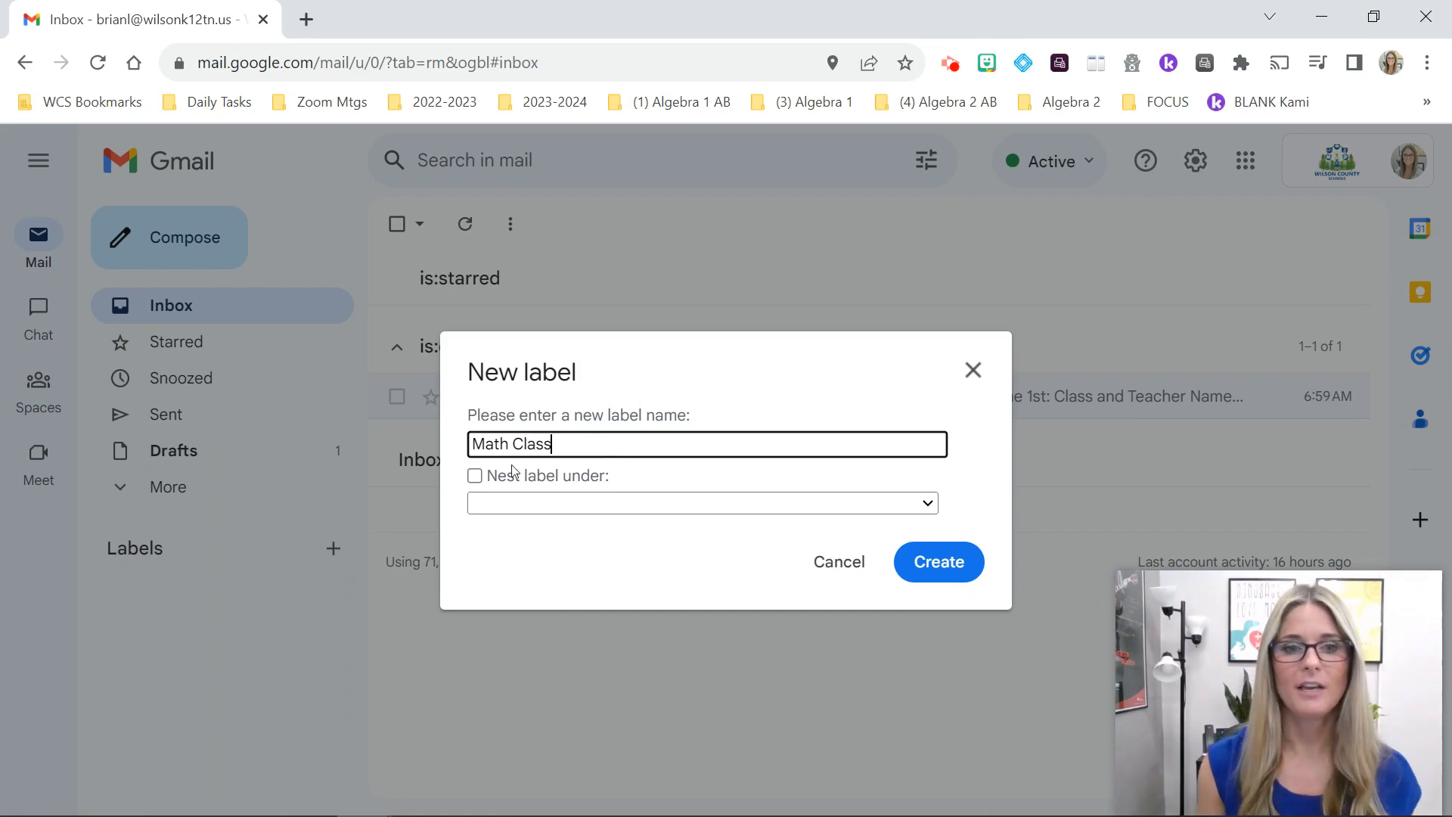
click(571, 505)
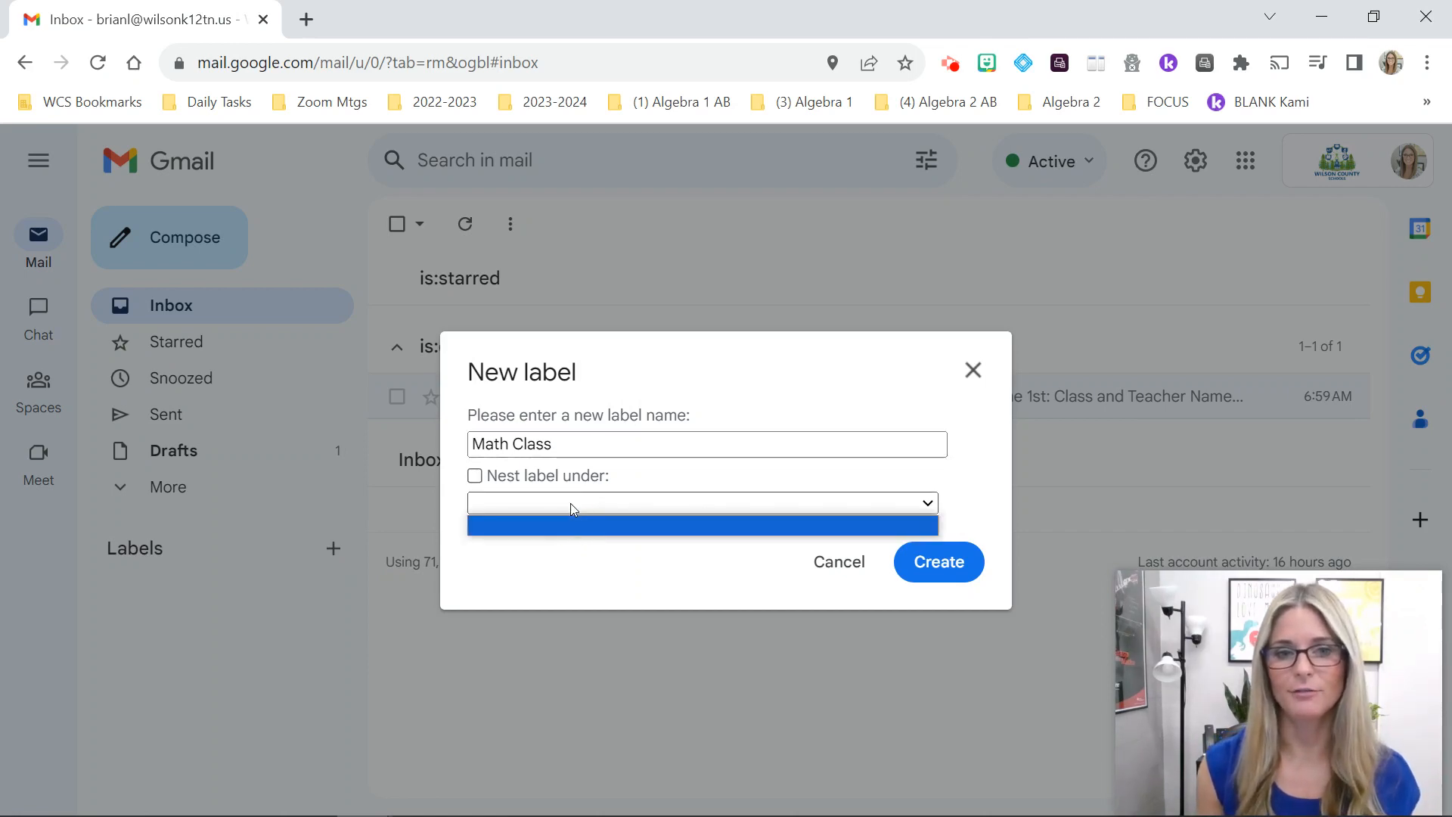
click(664, 473)
click(930, 561)
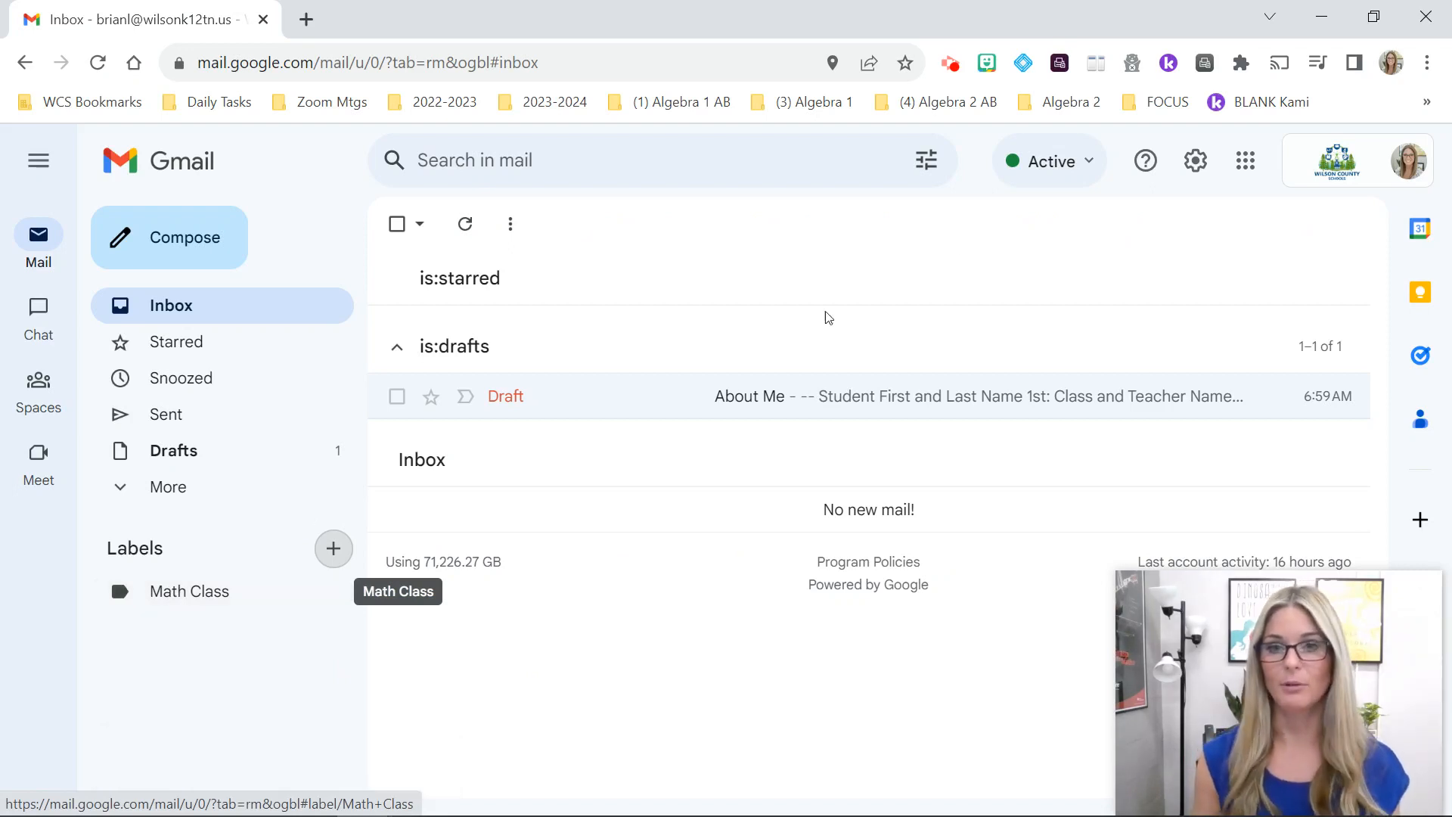
Step: Start a new filter from the Filters and Blocked Addresses settings page
click(1196, 171)
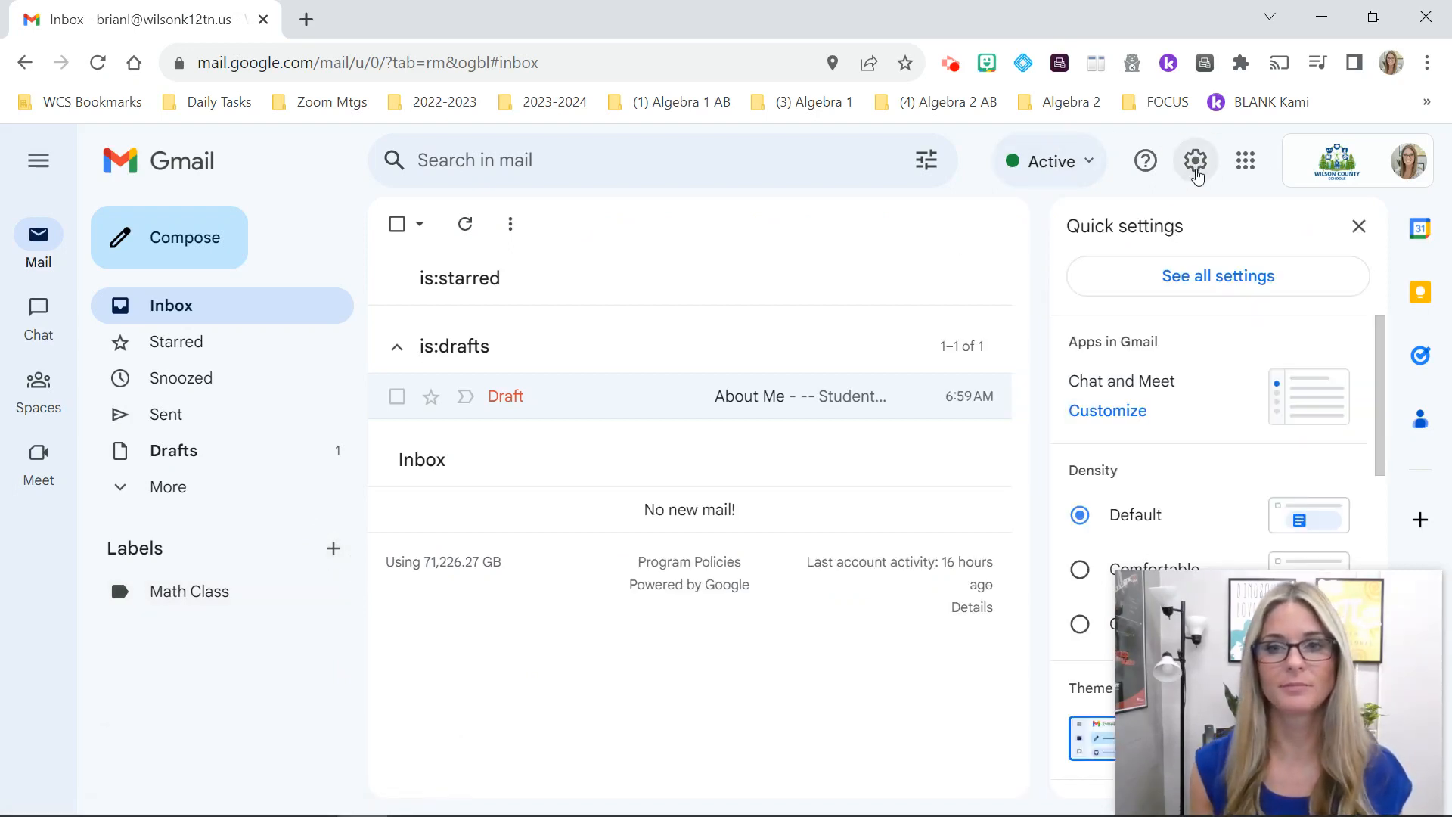
click(1218, 278)
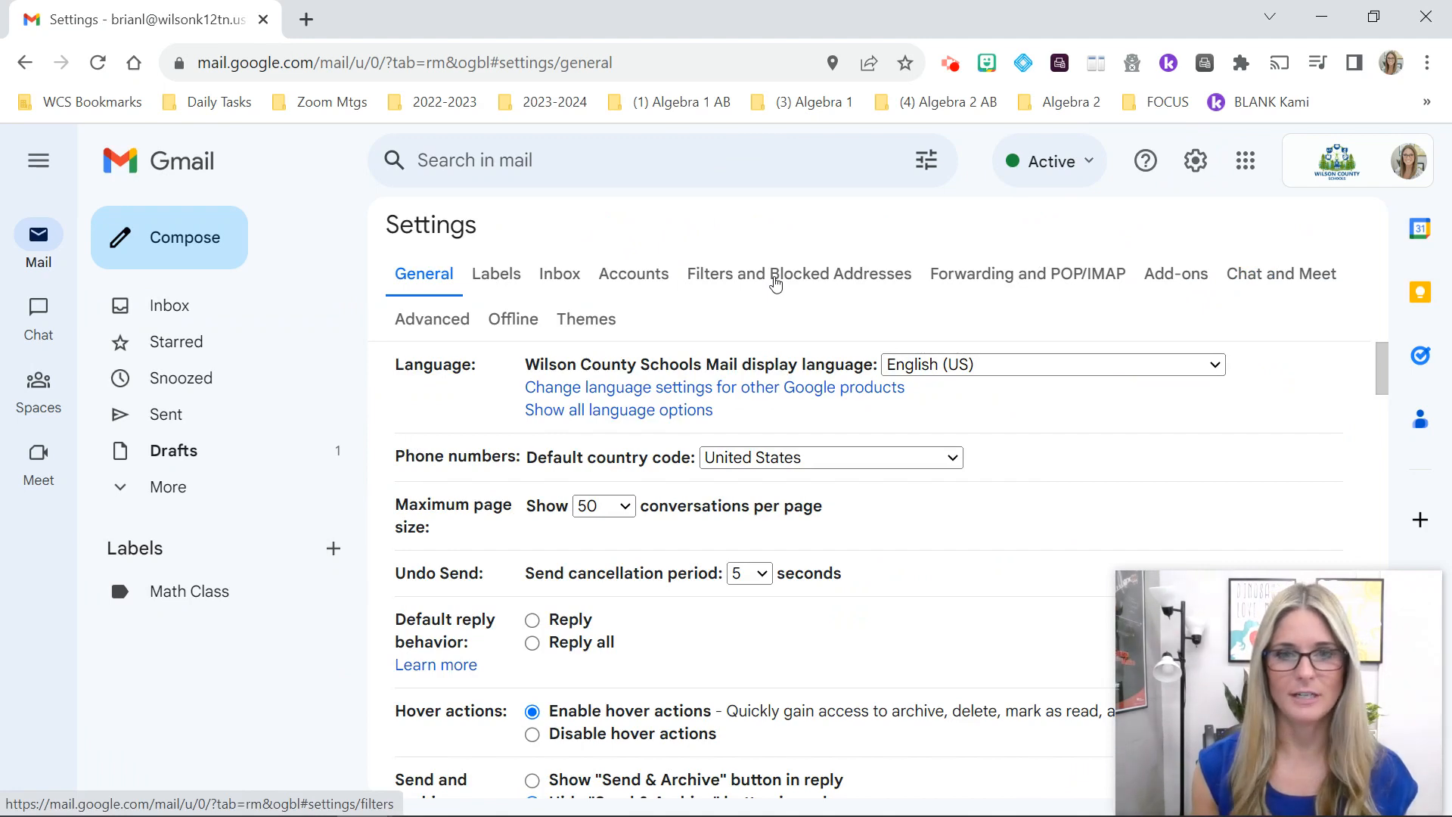
click(775, 278)
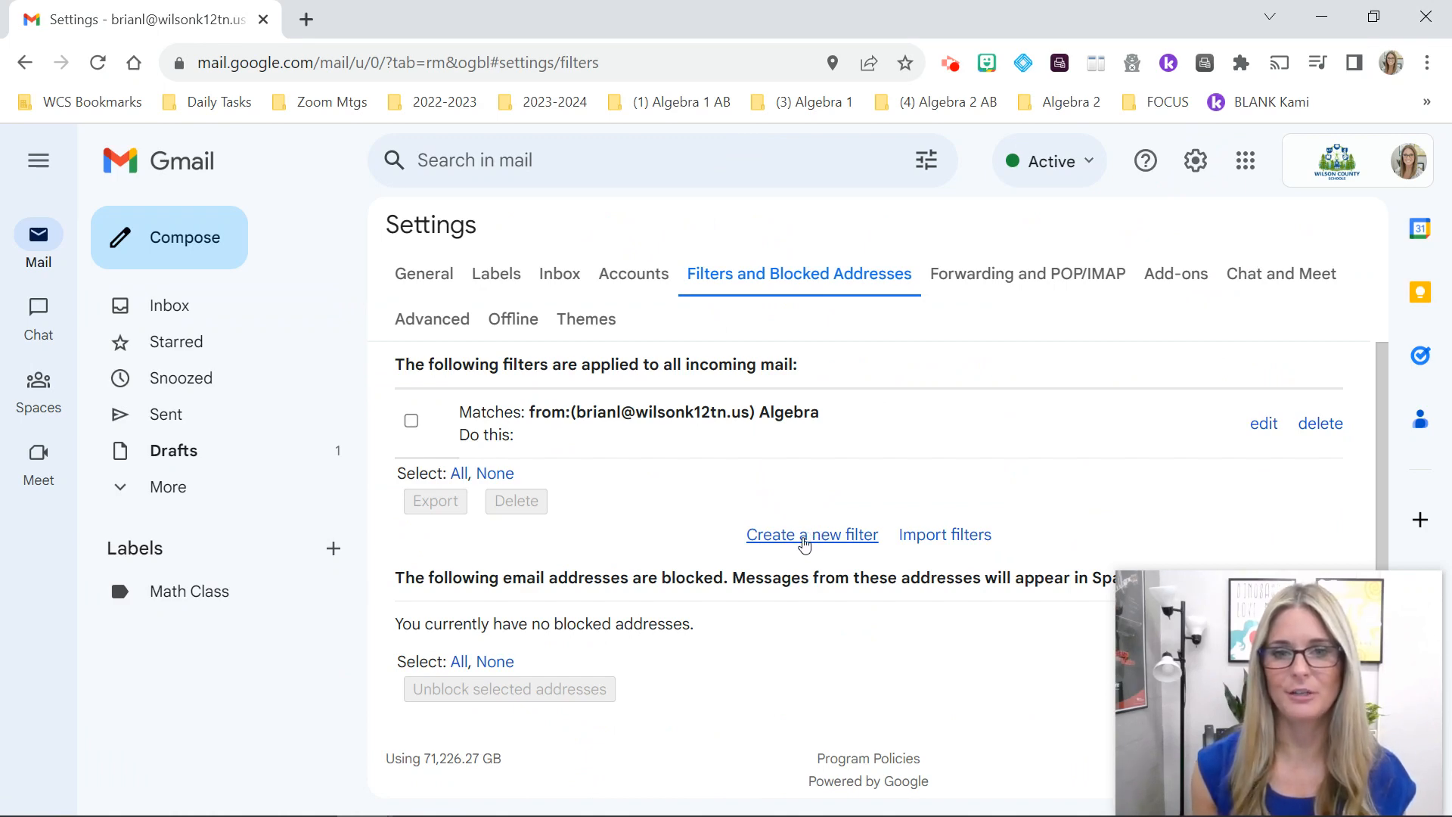
click(803, 542)
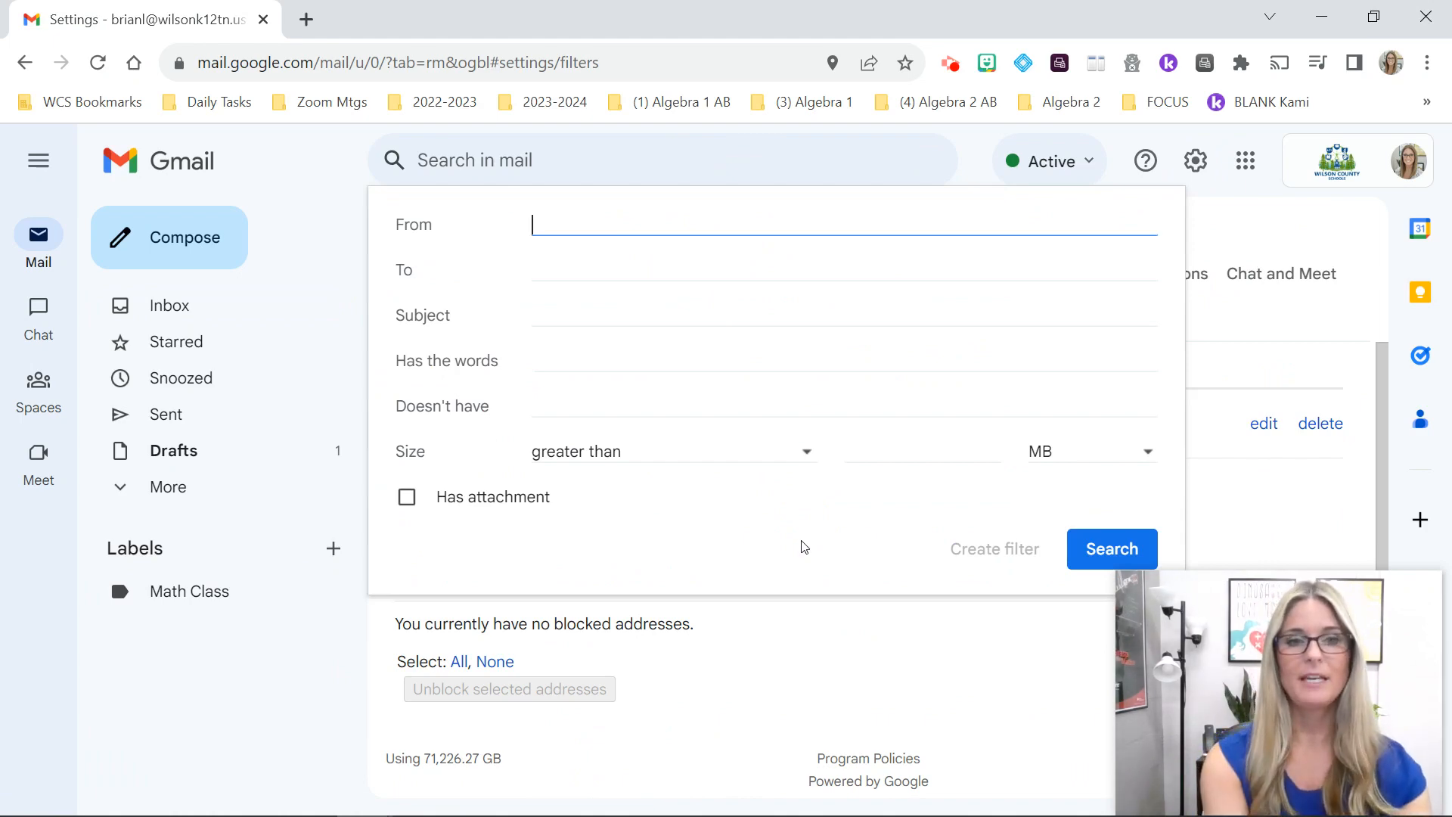
Step: Leave From empty, enter 'Algebra' in Has the words, and continue to the filter actions
text(Brian)
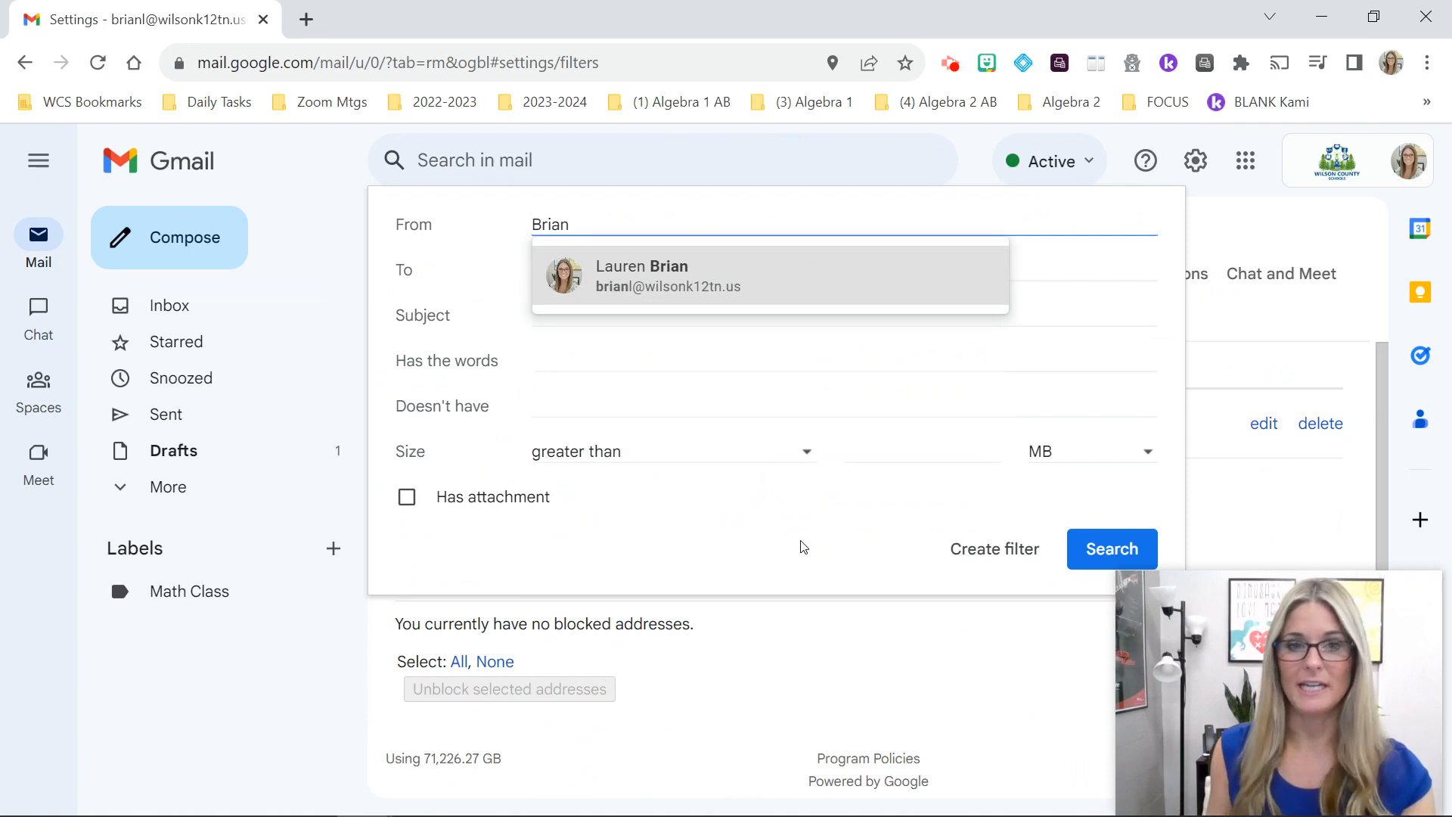
click(773, 276)
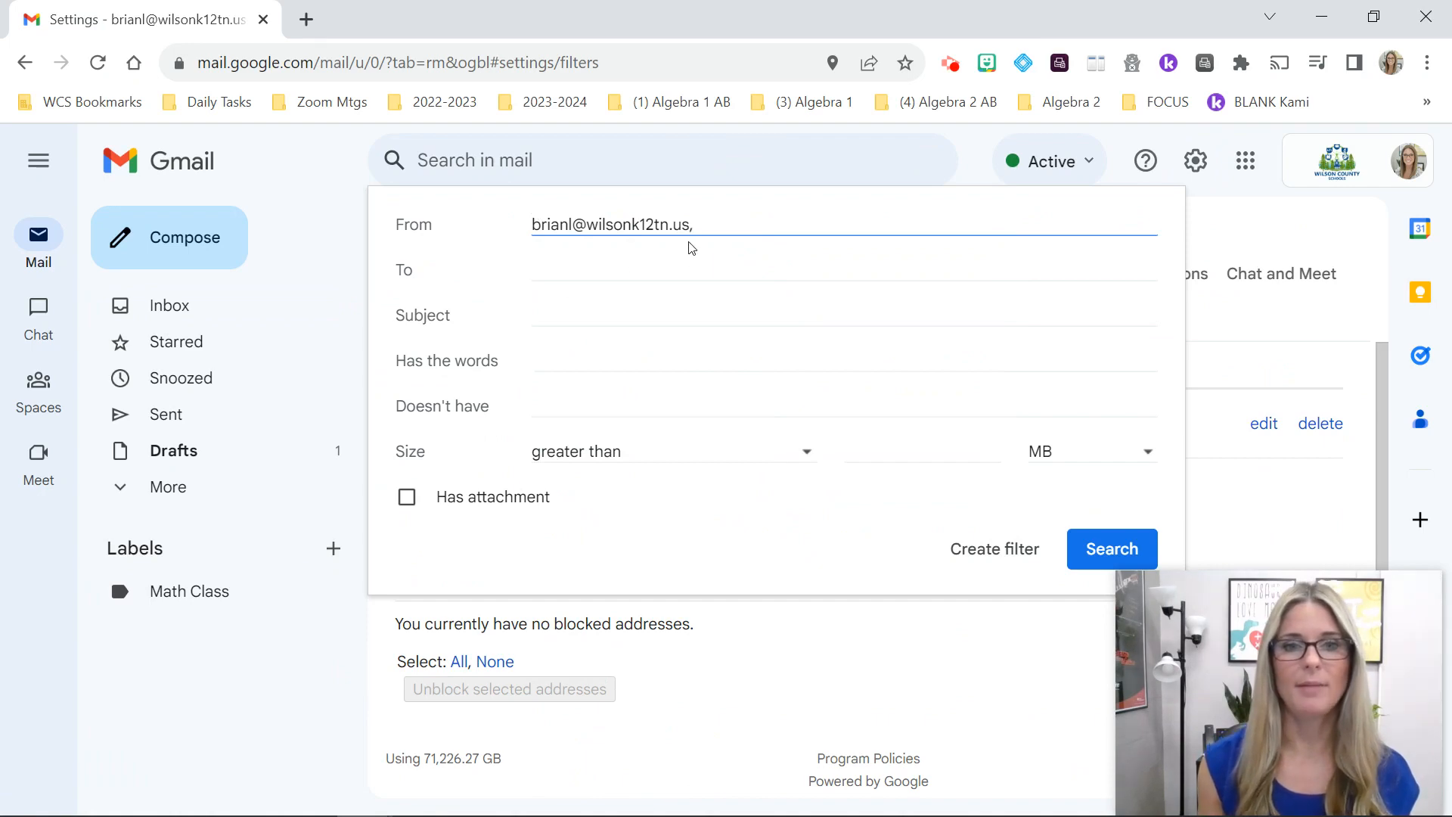
drag(704, 225, 519, 227)
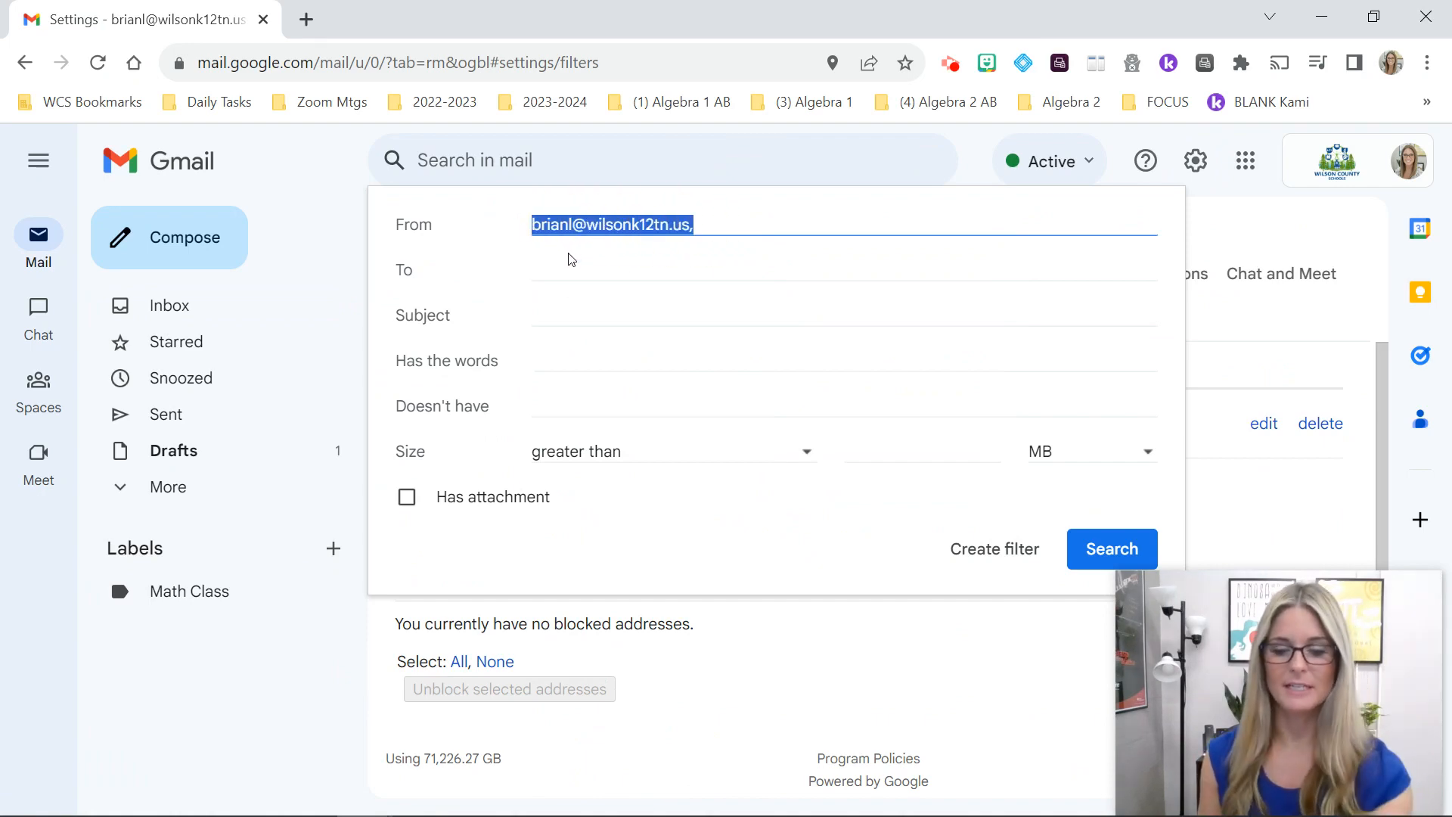
key(BackSpace)
click(559, 359)
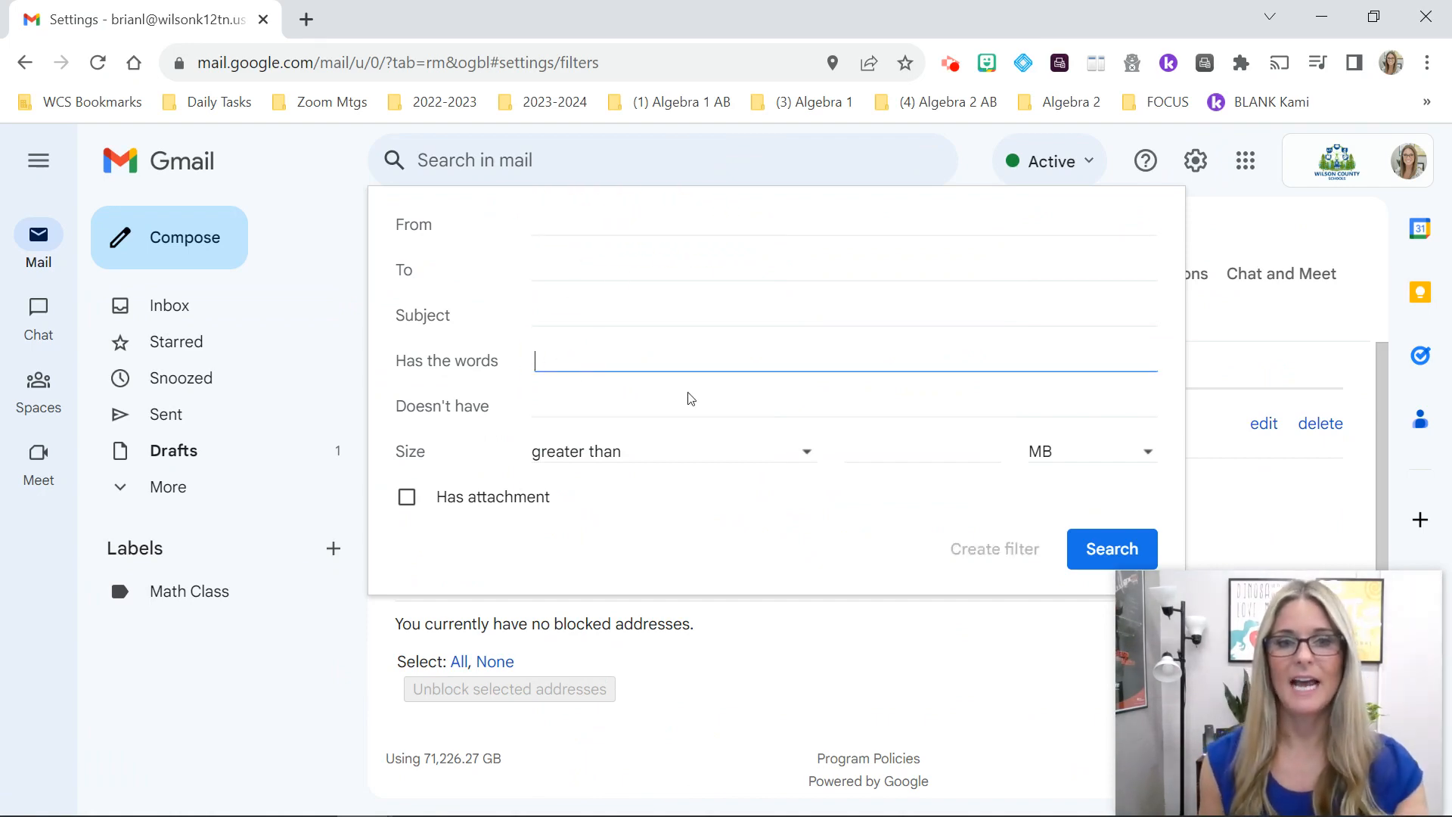
text(Algebra)
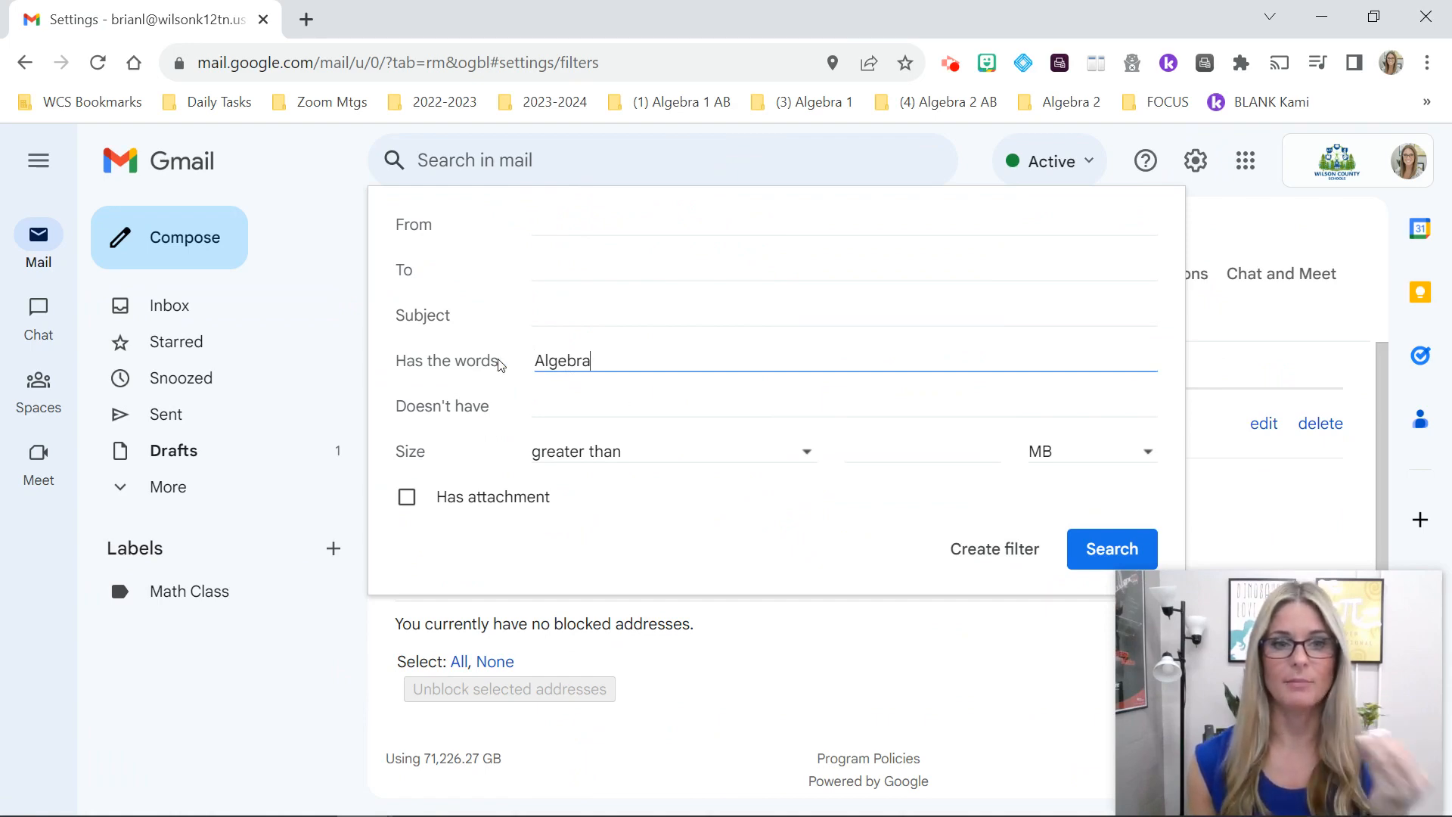
click(993, 560)
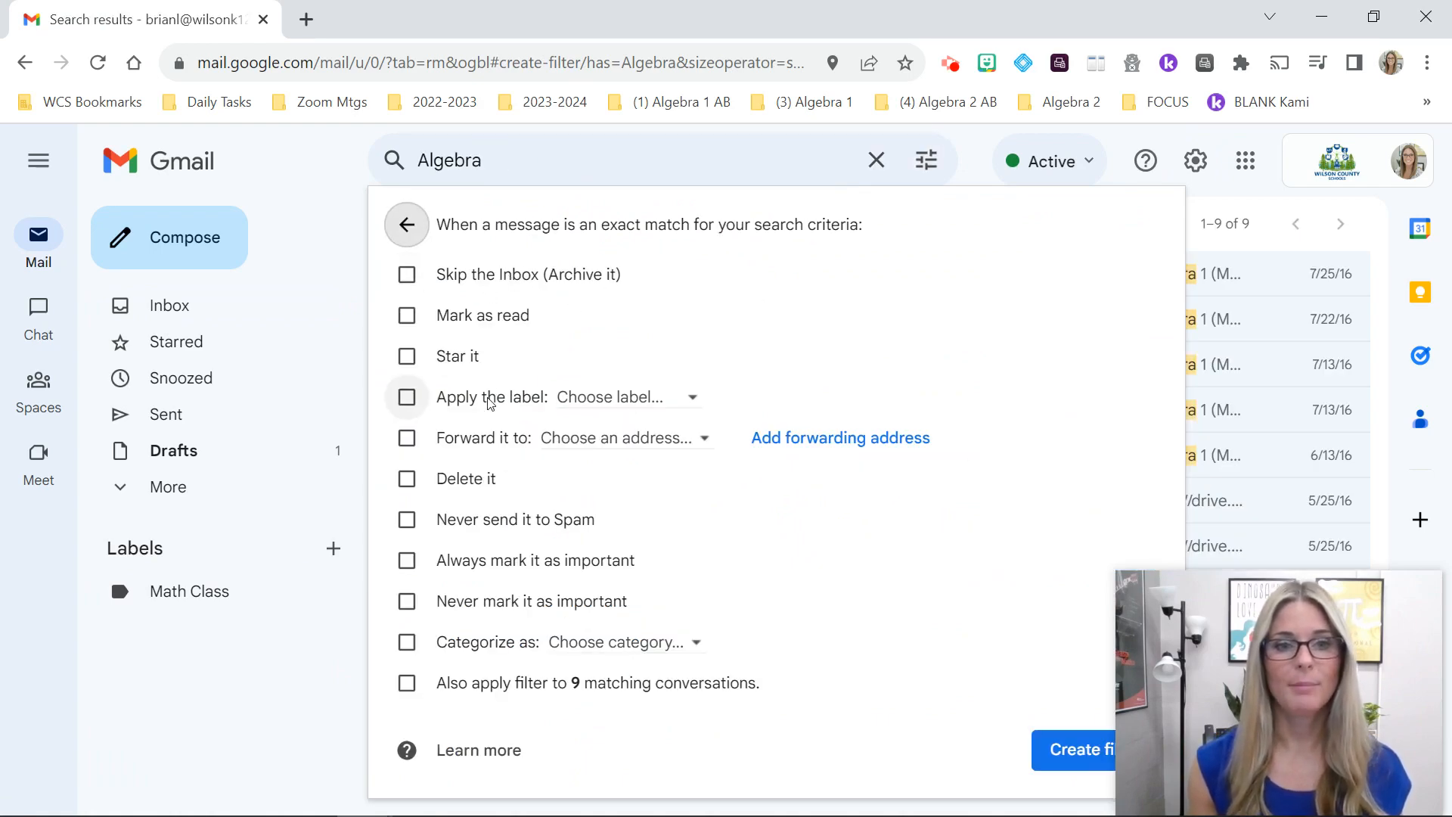
Step: Tick Apply the label and choose Math Class as the label
click(405, 399)
click(602, 405)
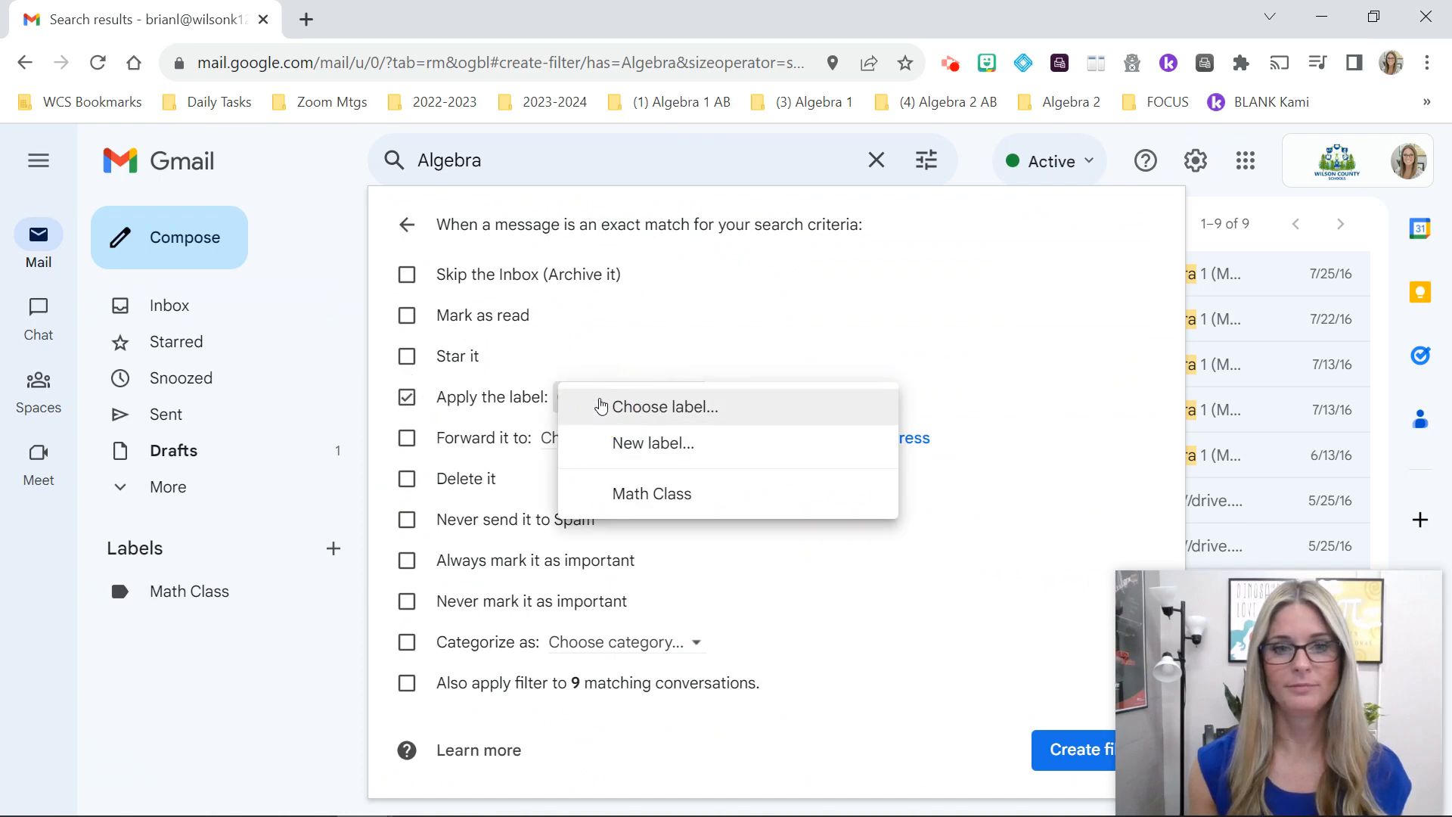
click(669, 493)
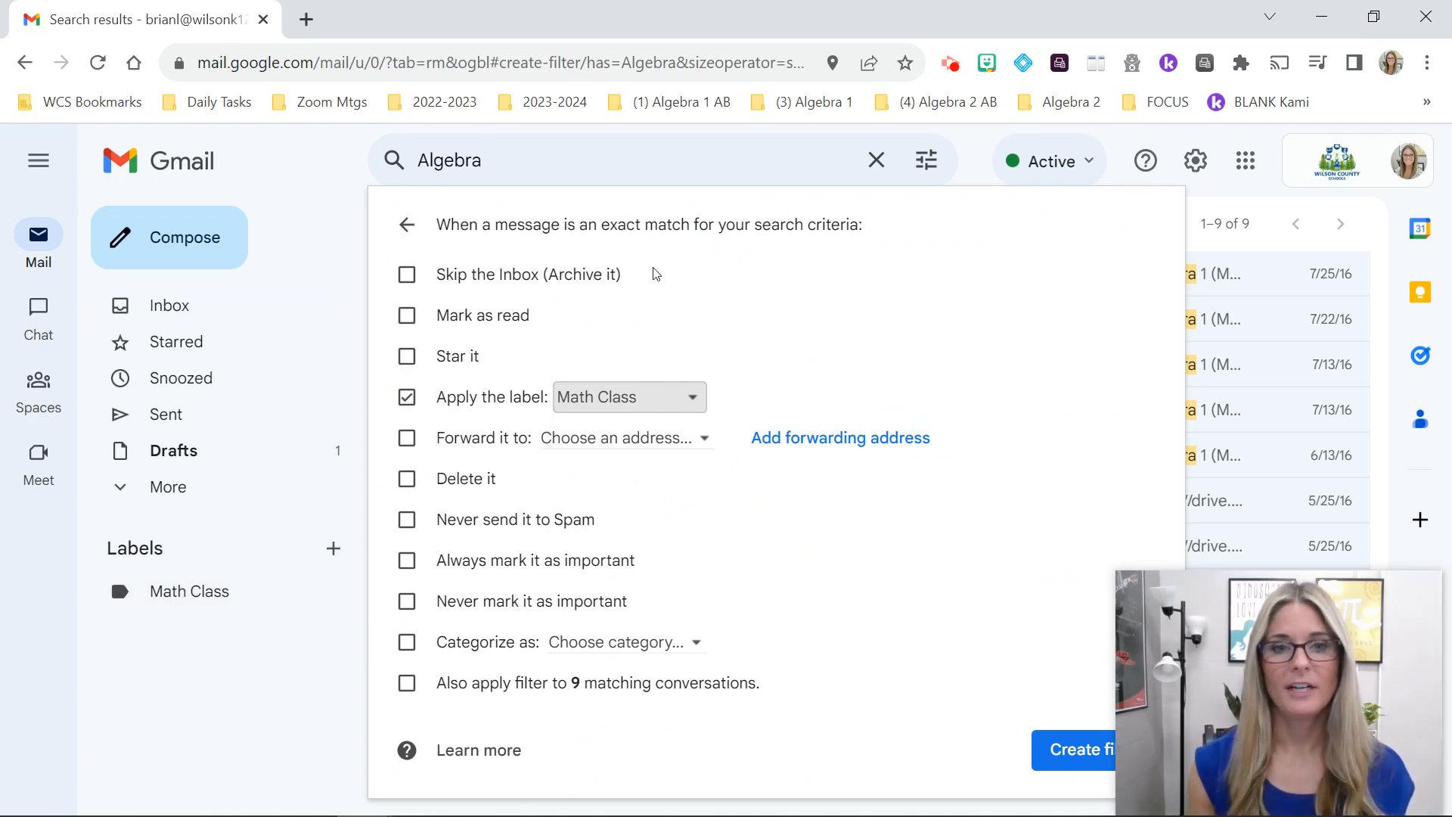
Step: Leave Skip the Inbox unchecked and Categorize without a category
drag(638, 274, 423, 277)
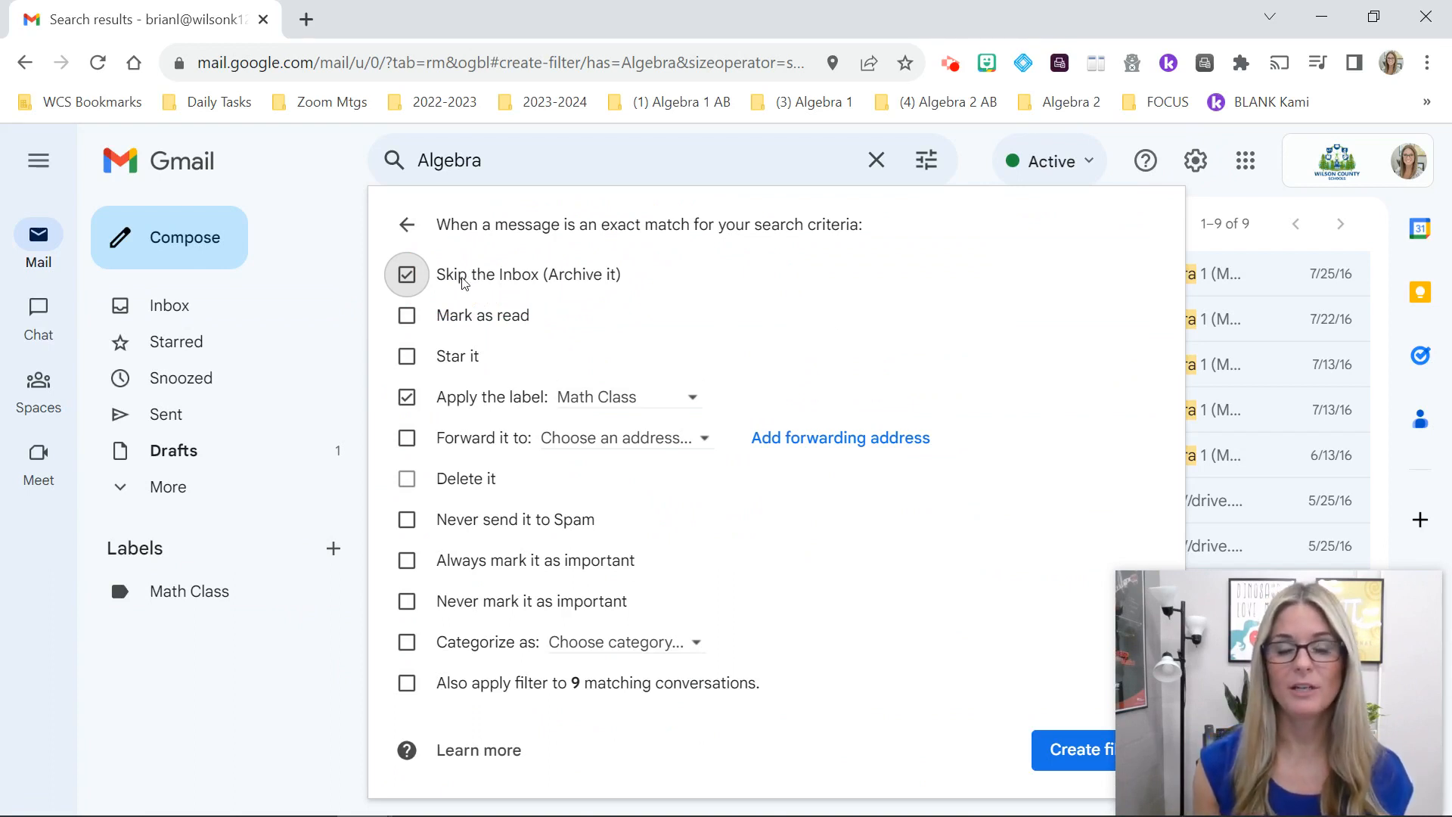
click(407, 277)
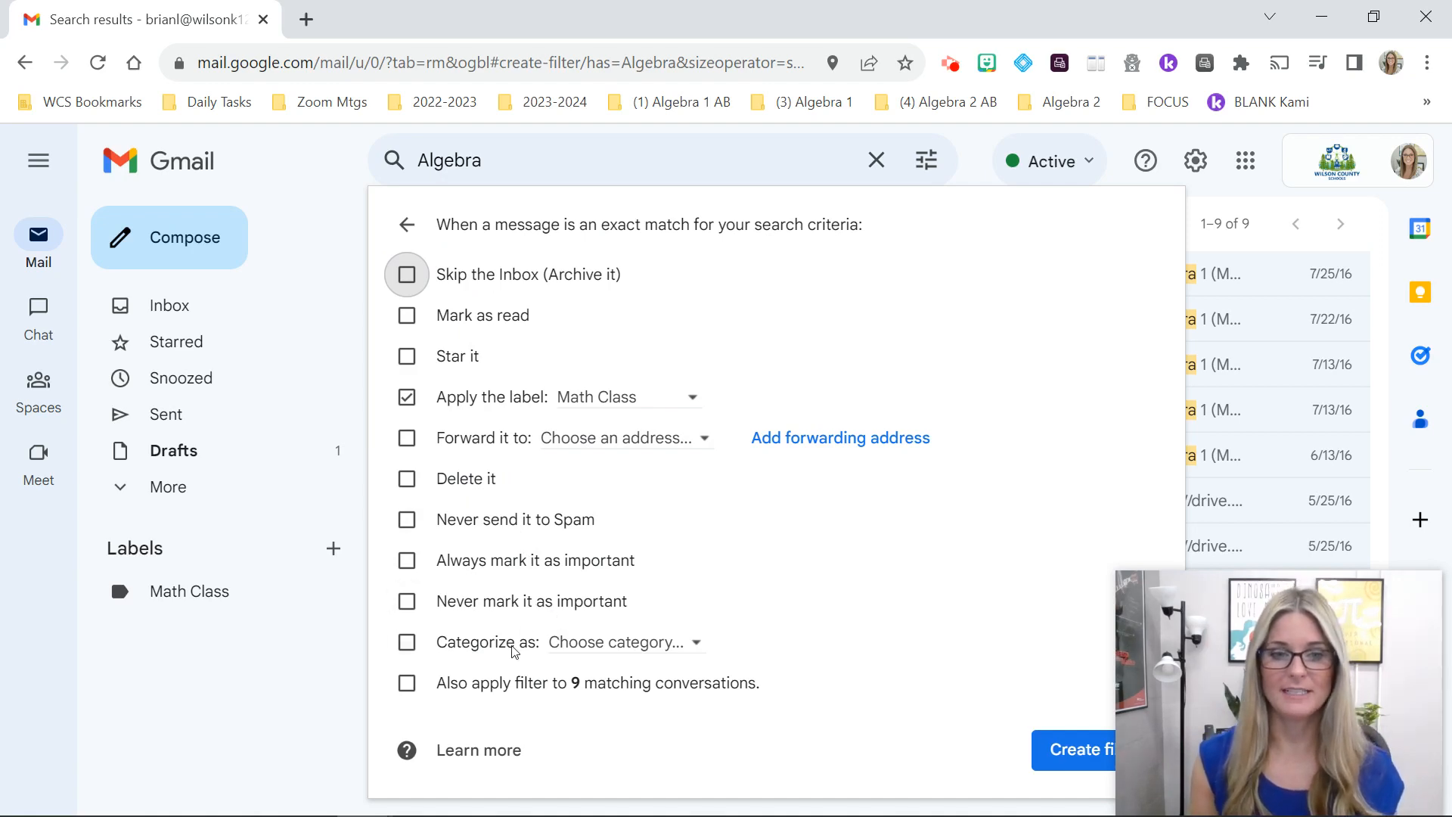
click(603, 652)
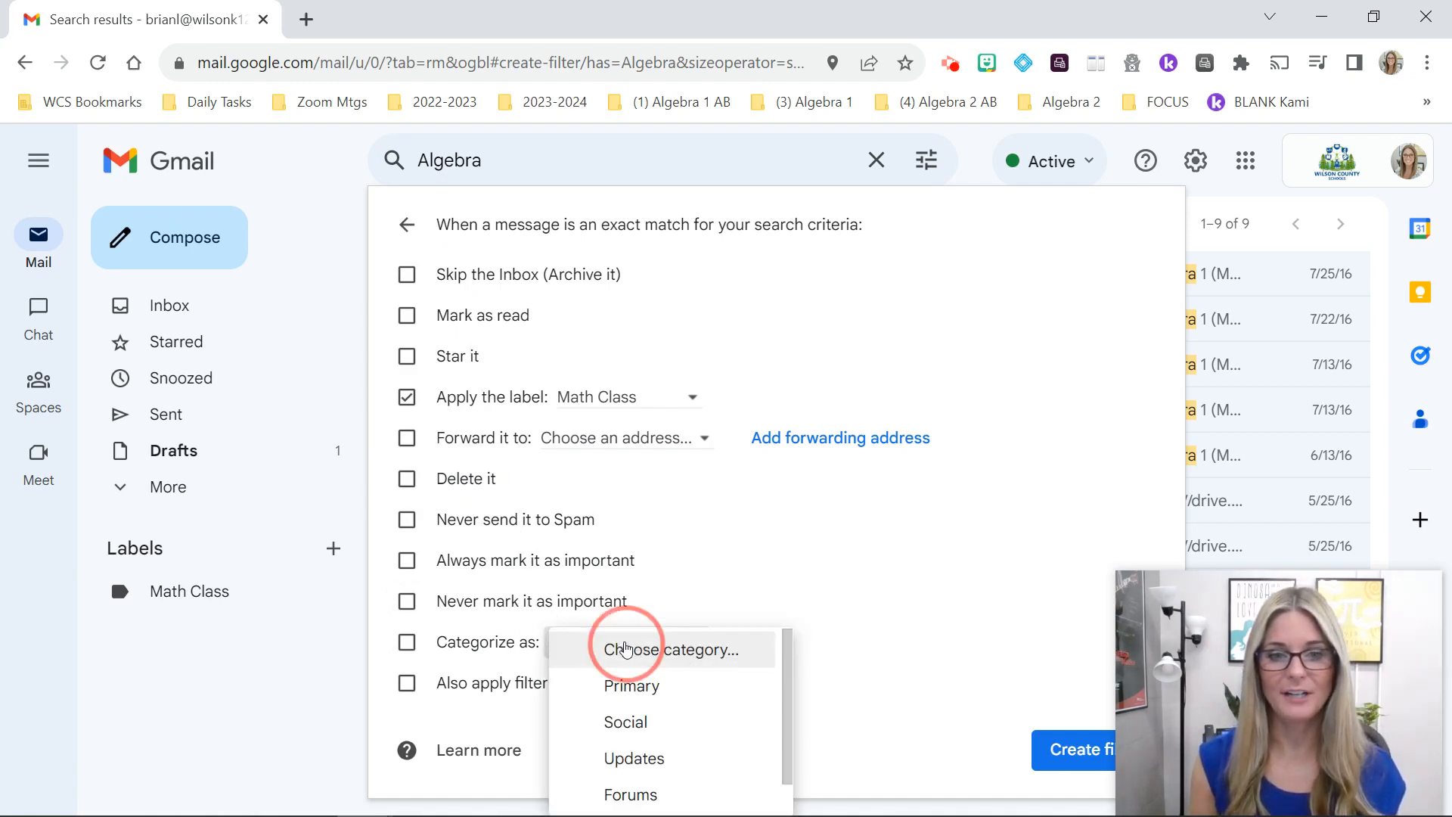
click(885, 629)
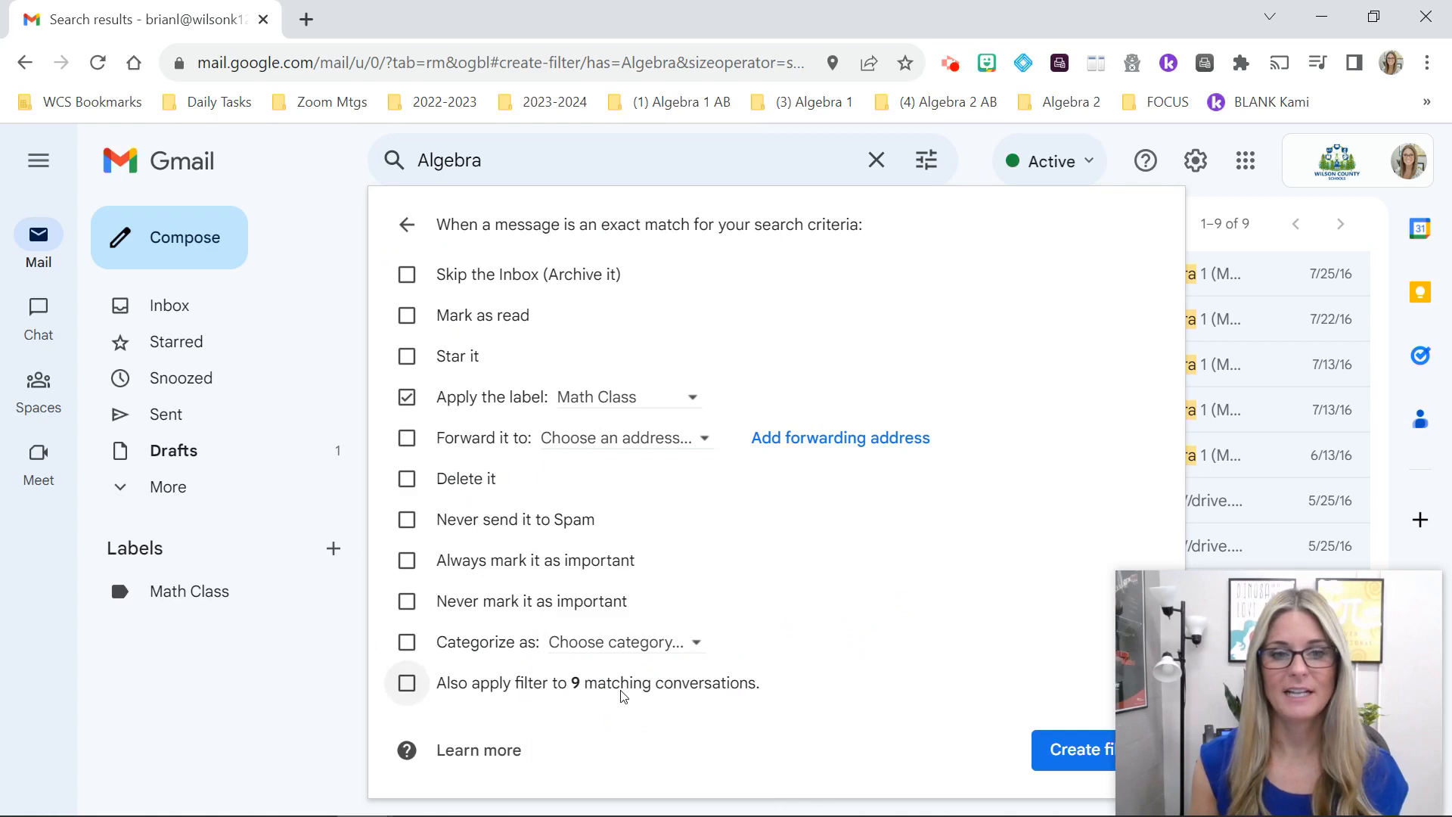